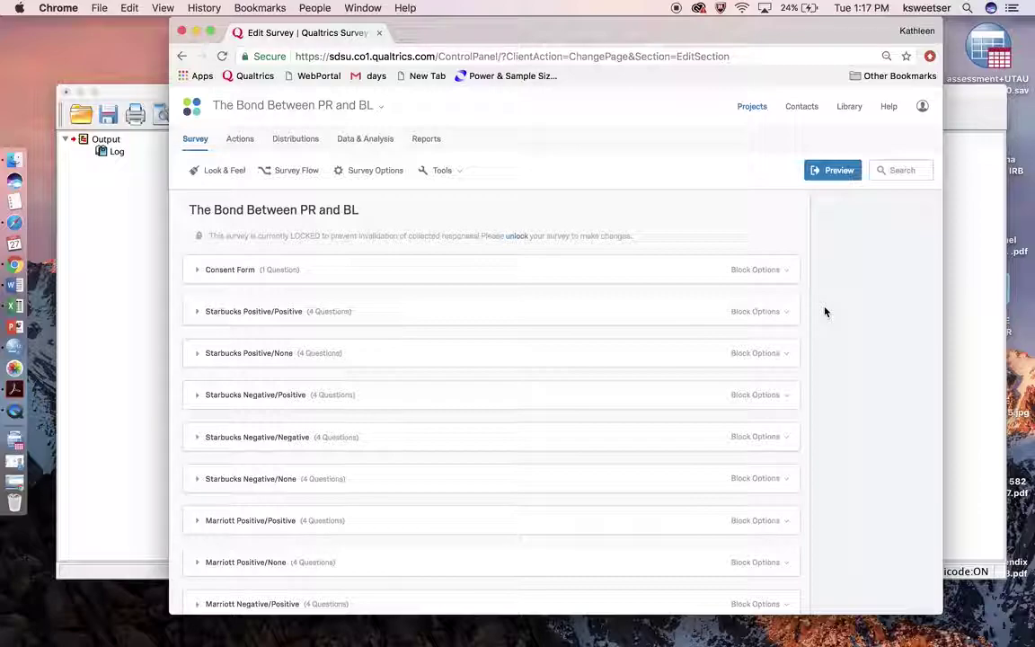
Open the survey's recorded response data under Data & Analysis in Qualtrics.
scroll(826, 311, "down", 5)
scroll(825, 308, "up", 2)
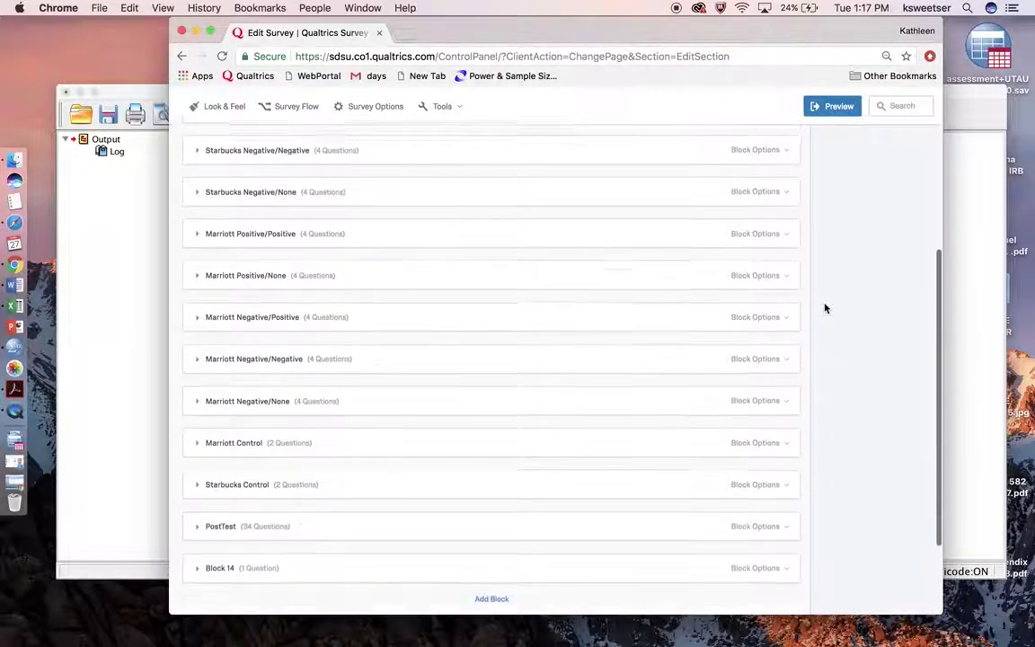
scroll(825, 308, "up", 5)
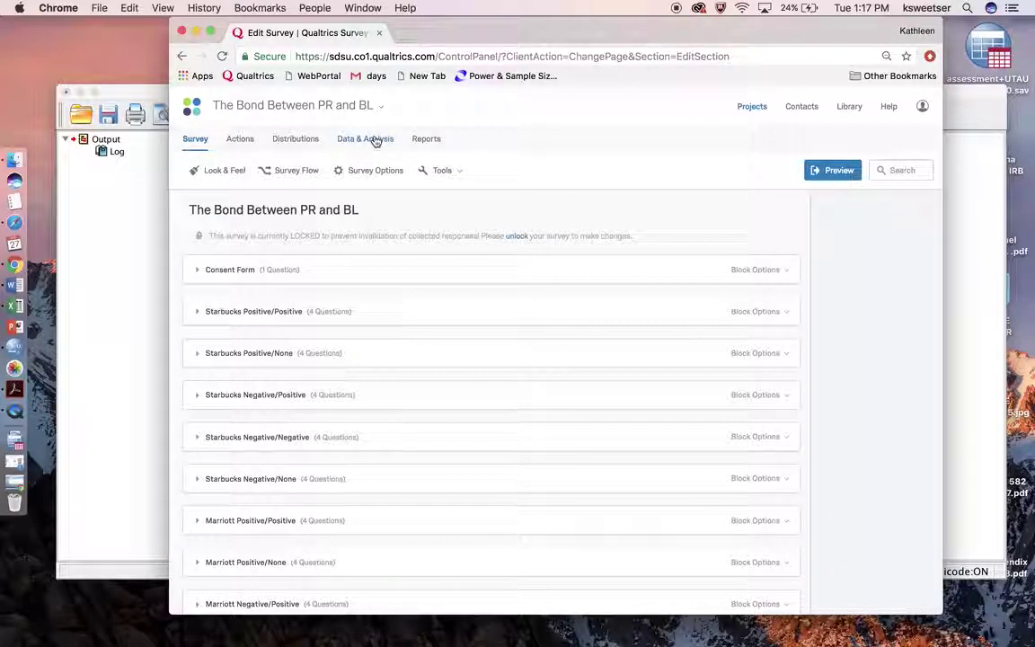
left_click(376, 141)
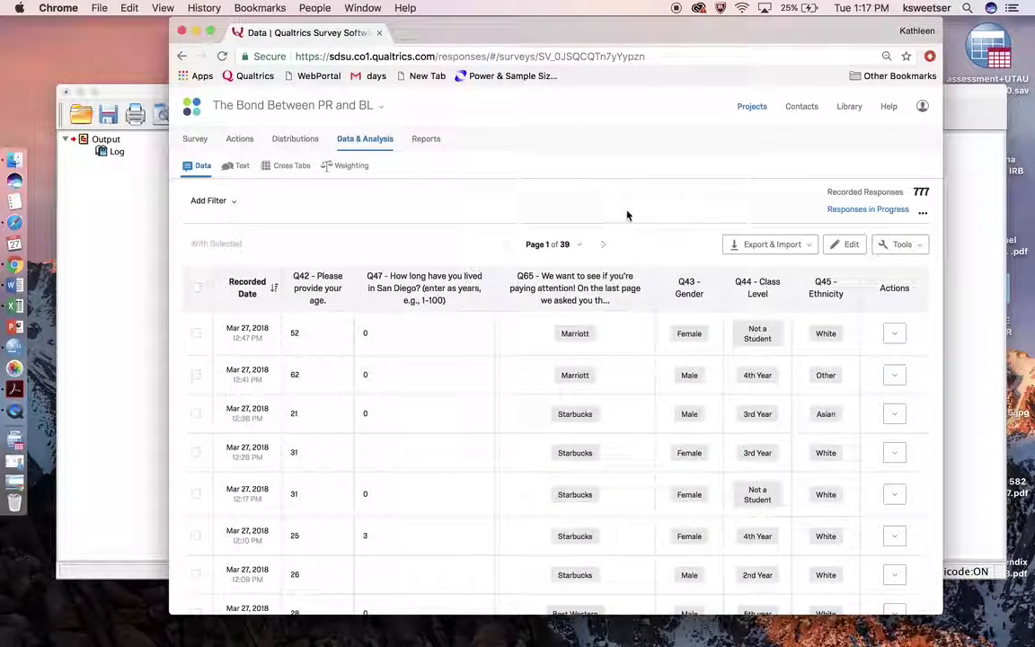
Choose SPSS as the Export Data download format, then minimize the browser.
left_click(775, 246)
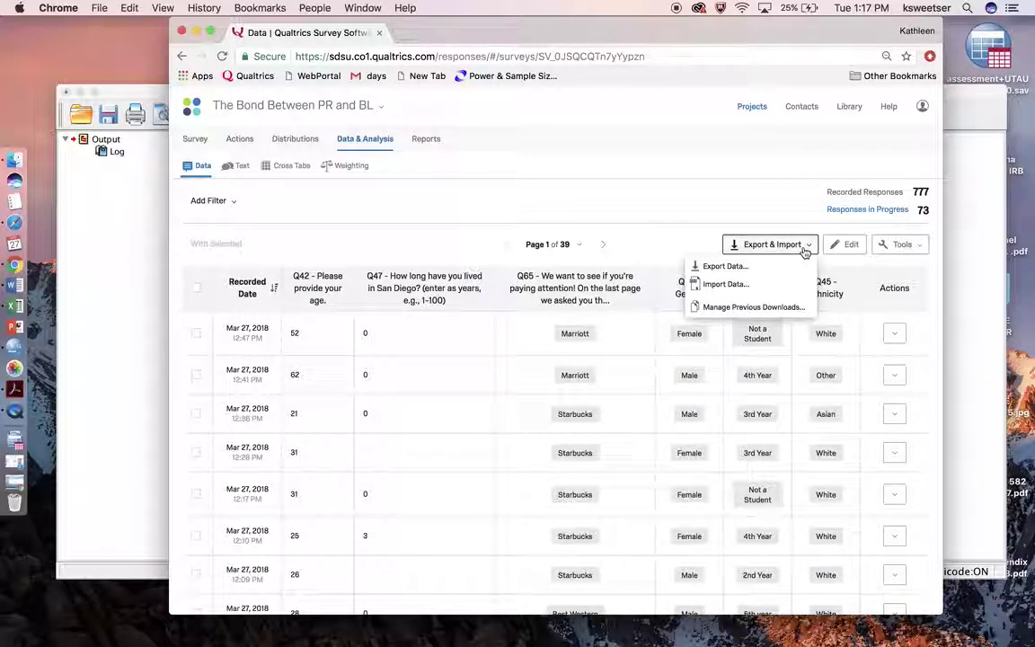
left_click(737, 268)
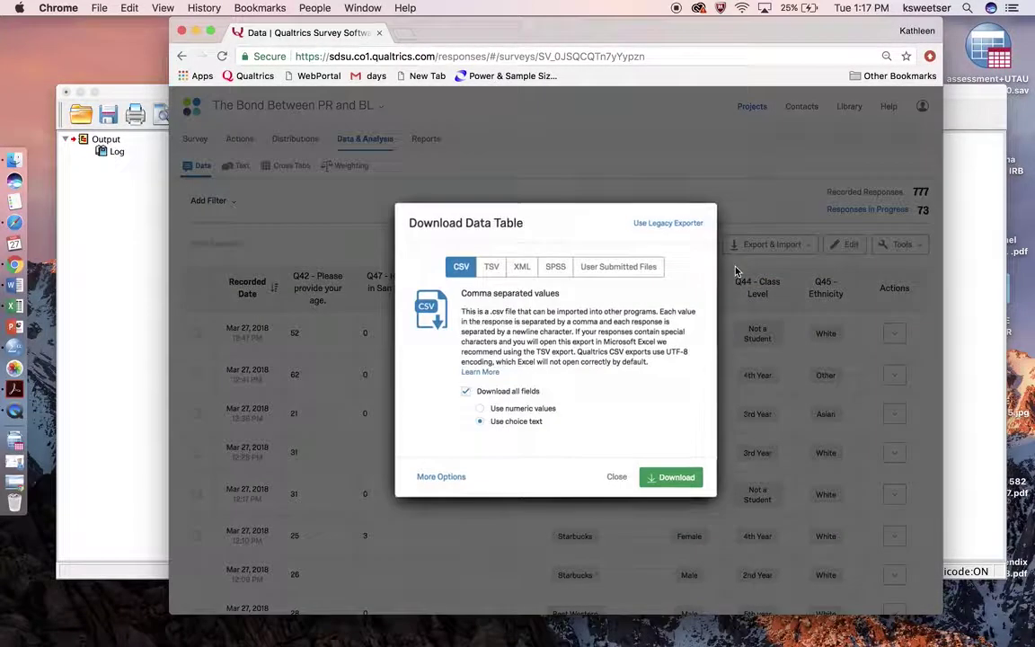
left_click(555, 268)
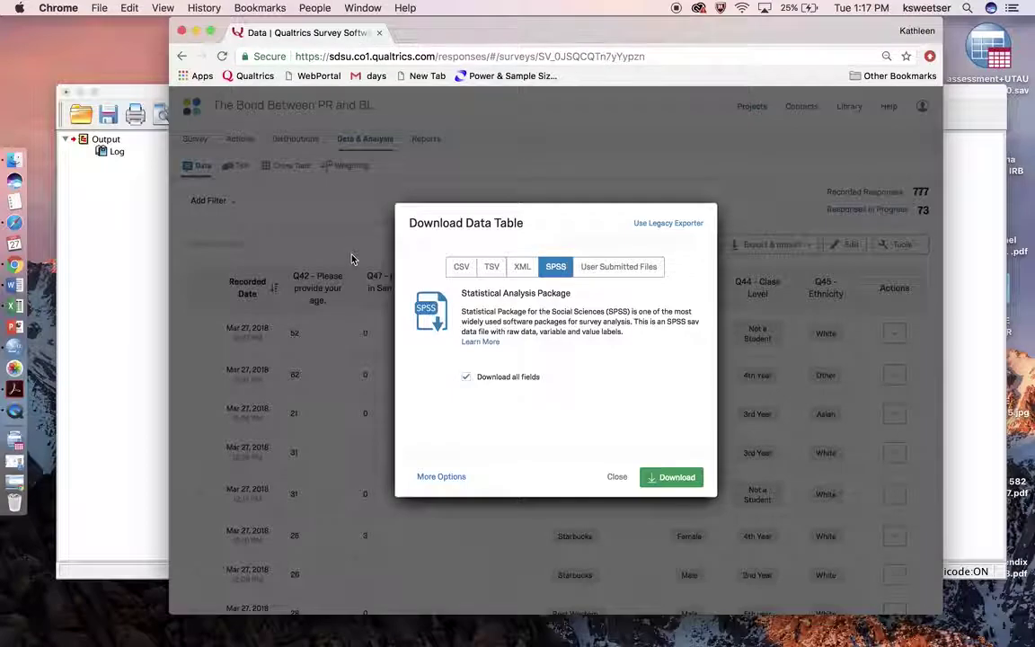
left_click(196, 33)
Bring the SPSS Data Editor forward and enlarge it to nearly full screen.
key("ctrl+Up")
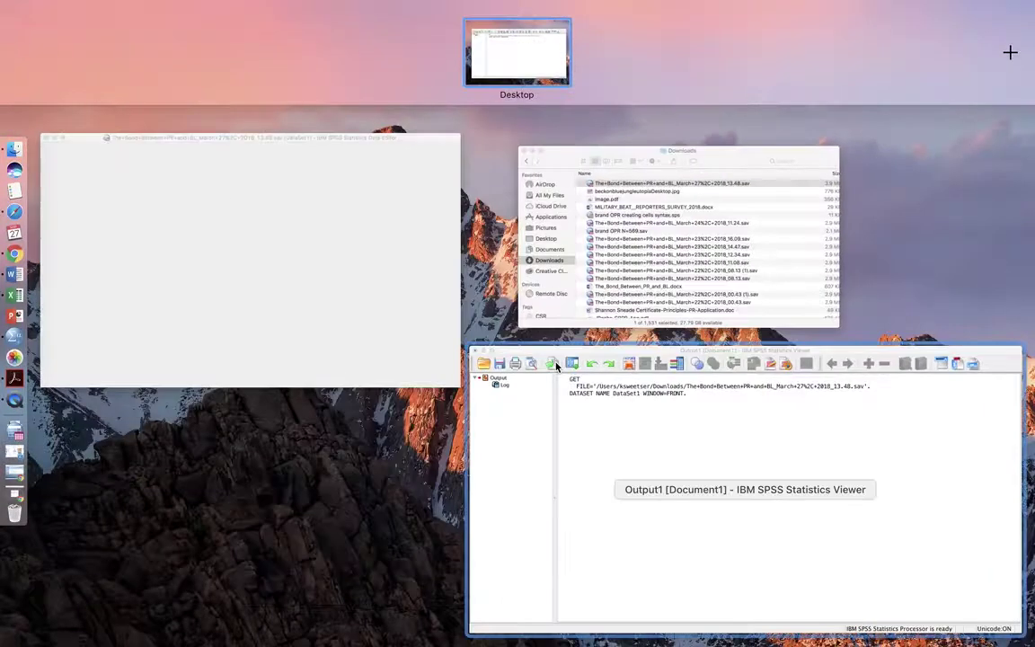
left_click(358, 238)
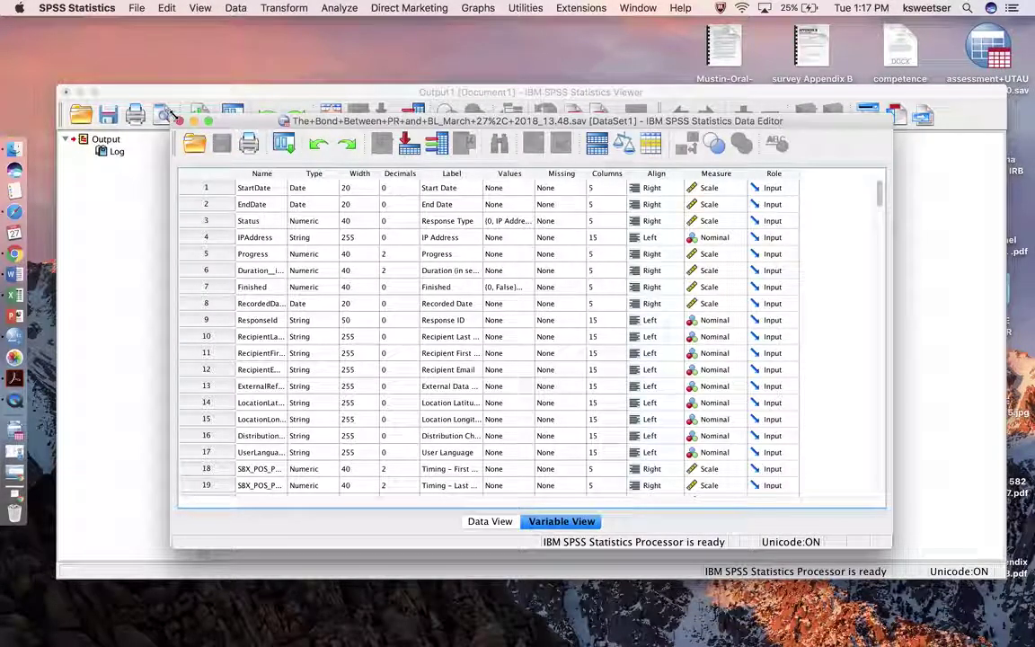
left_click_drag(171, 115, 36, 41)
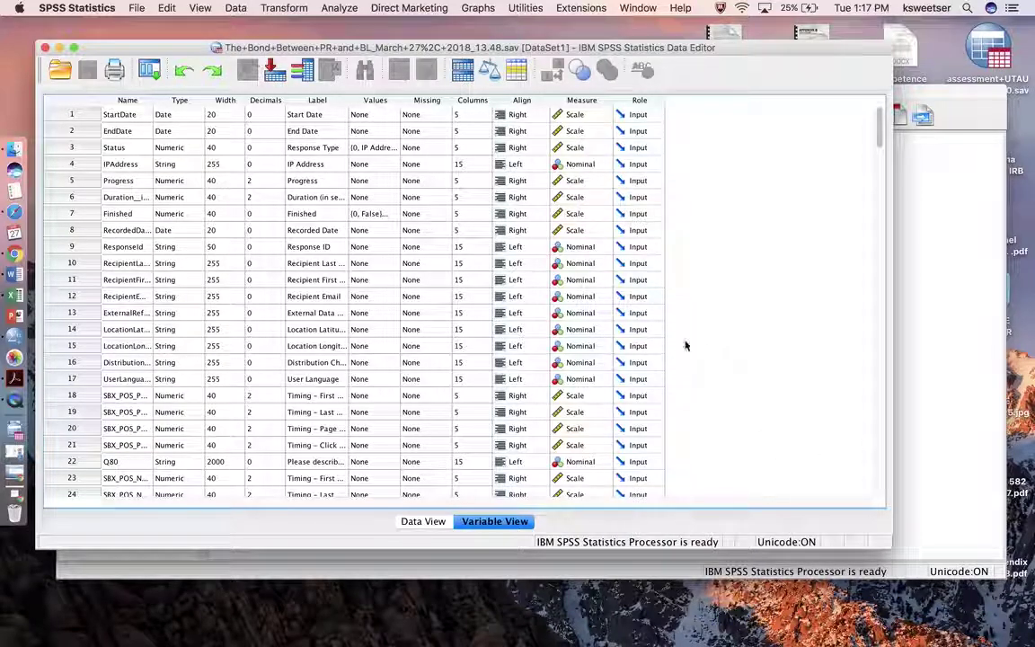
left_click(74, 46)
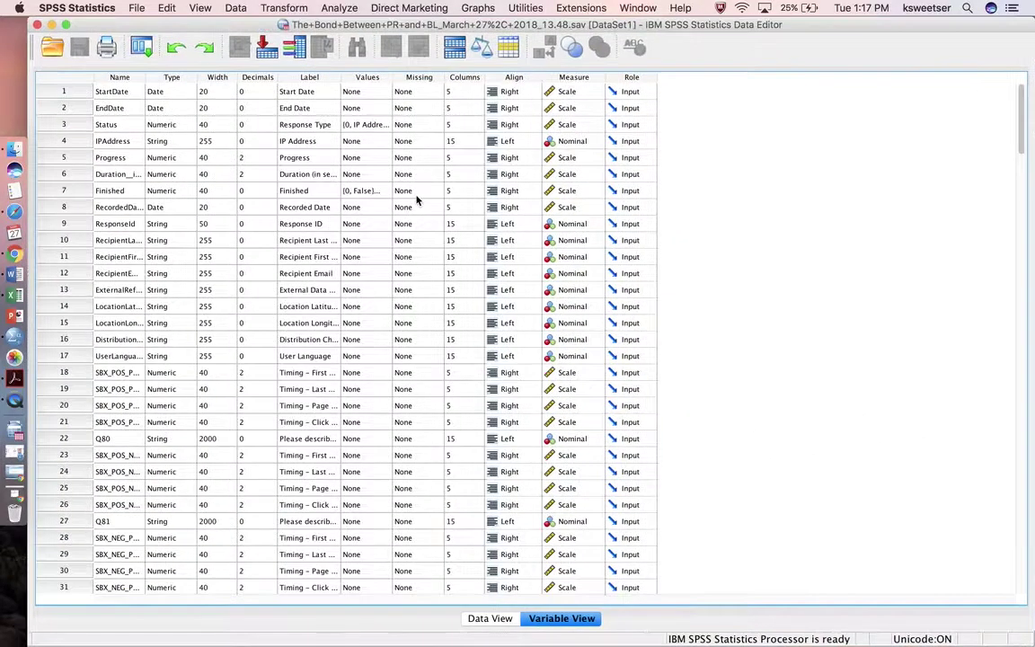
Widen the Name column and select the SBX_POS_POS and SBX_POS_NONE timing variables.
left_click(112, 124)
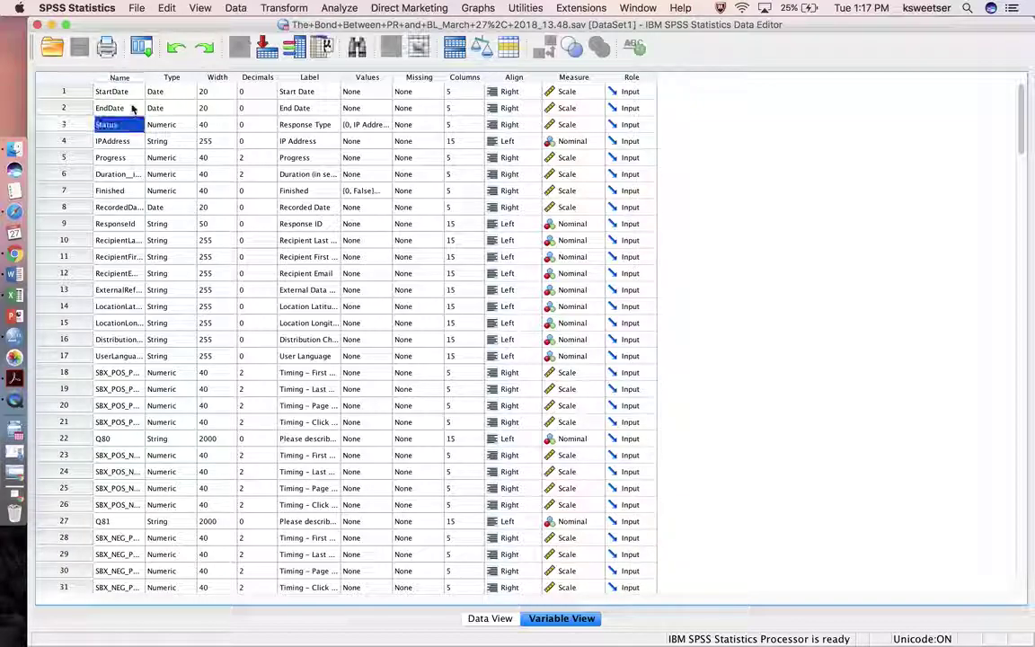
left_click_drag(144, 77, 279, 82)
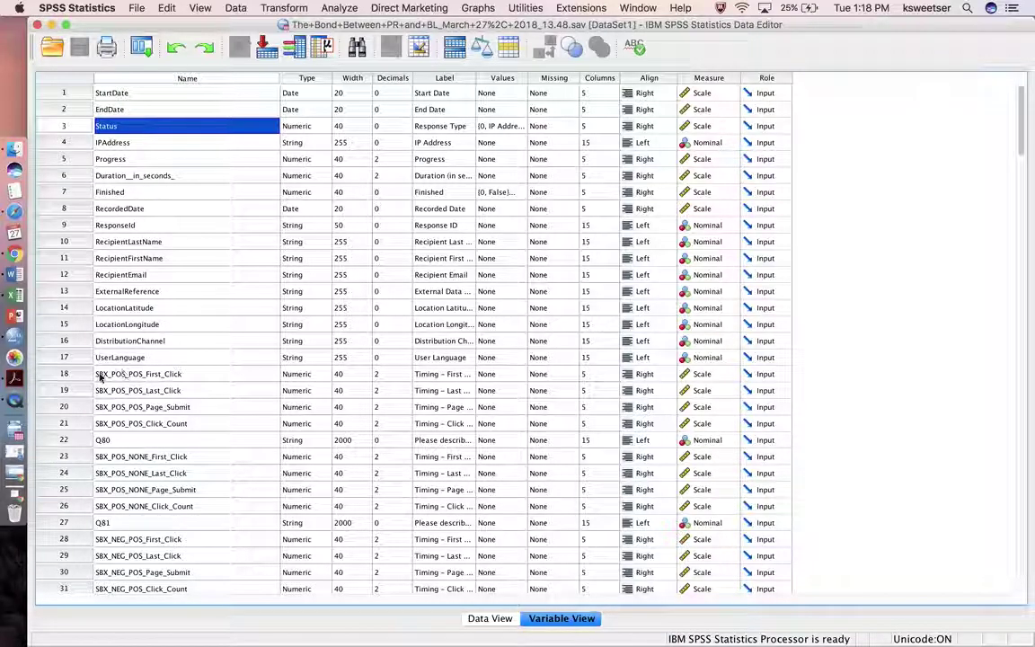
left_click_drag(67, 374, 74, 429)
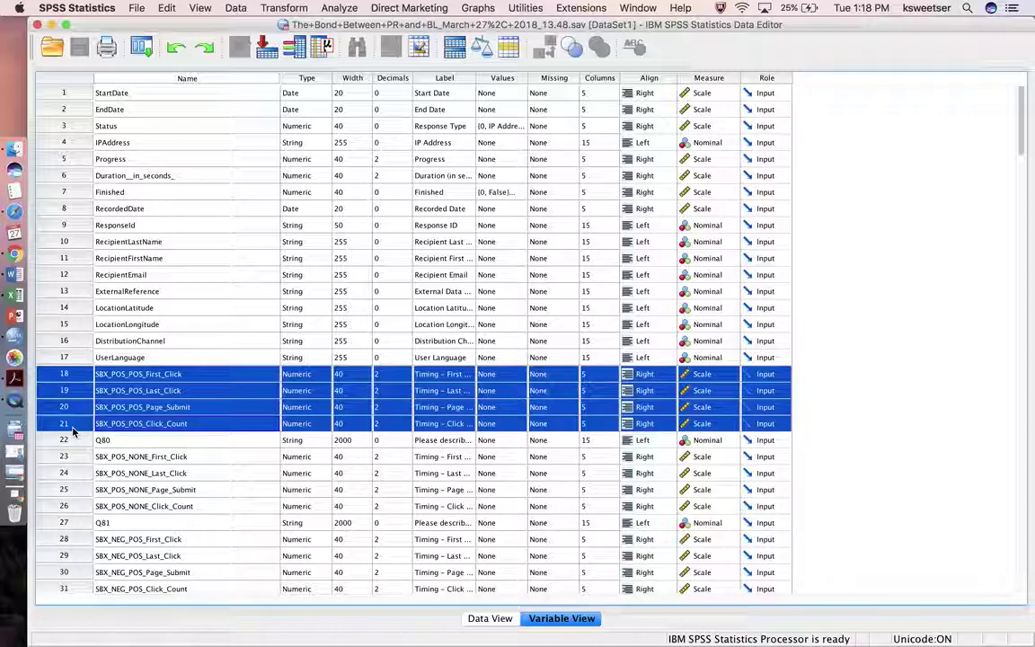
scroll(135, 360, "down", 5)
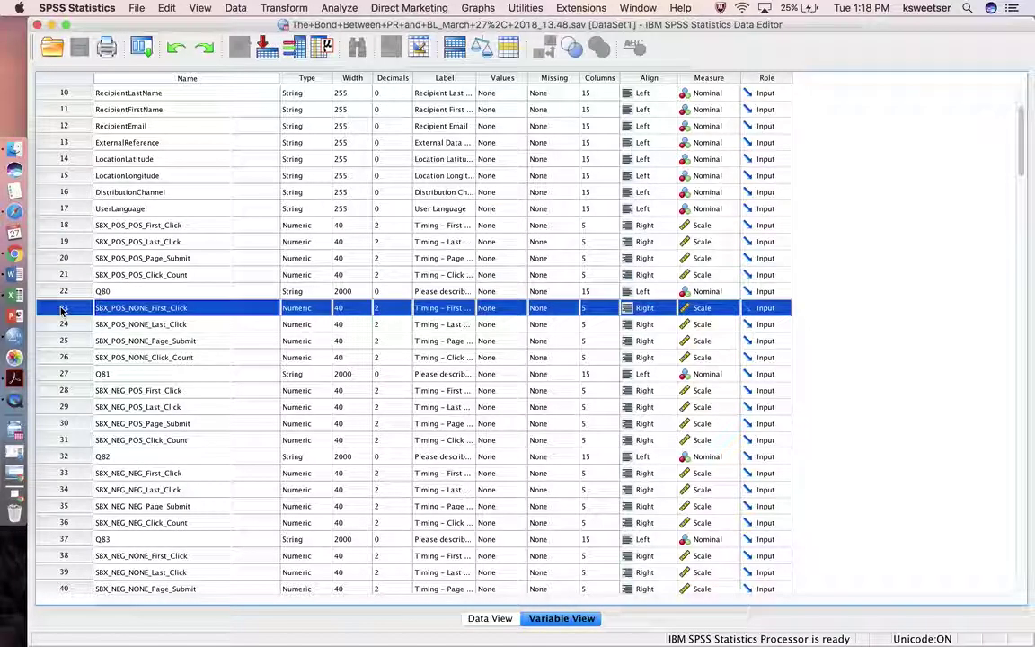
left_click_drag(62, 309, 63, 357)
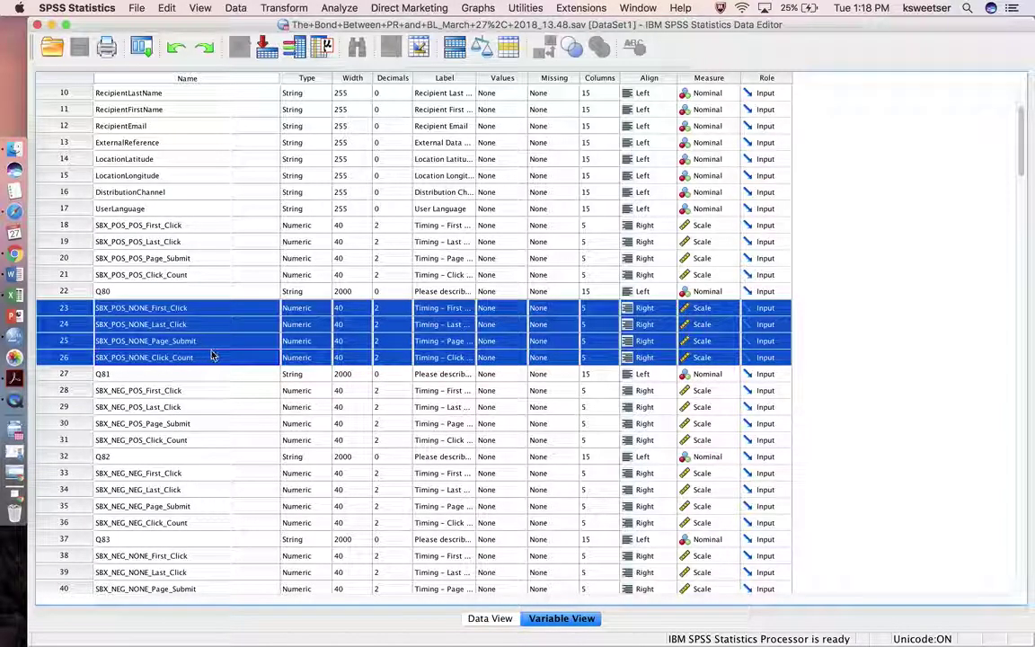
Scroll down to the demographic variables and select Q61_3's label.
scroll(216, 327, "down", 2)
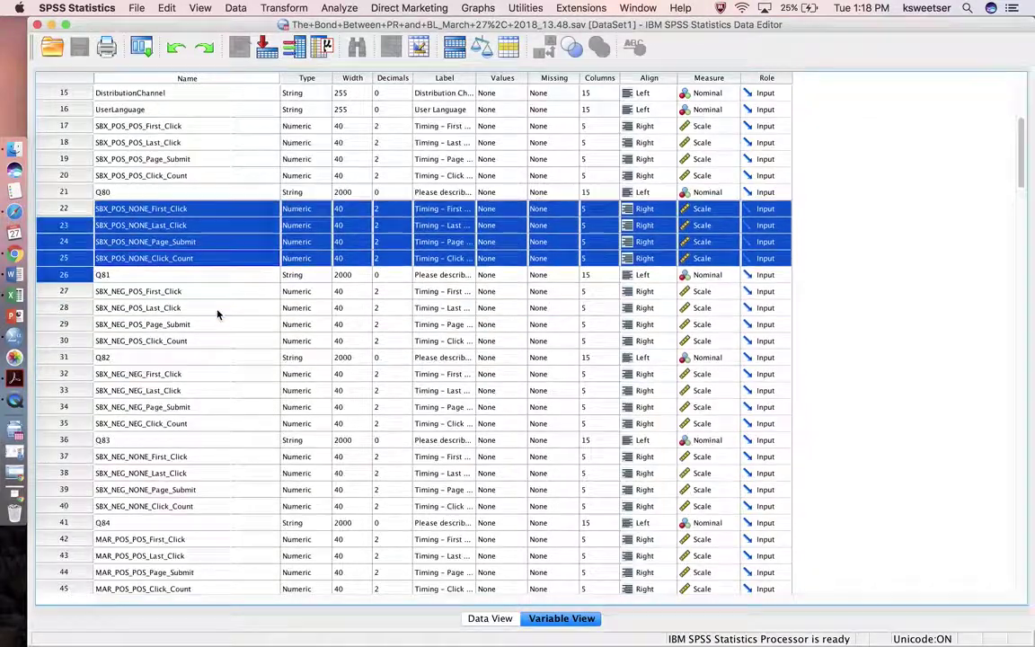
scroll(220, 312, "down", 2)
scroll(220, 310, "down", 4)
scroll(219, 310, "down", 2)
scroll(216, 310, "down", 3)
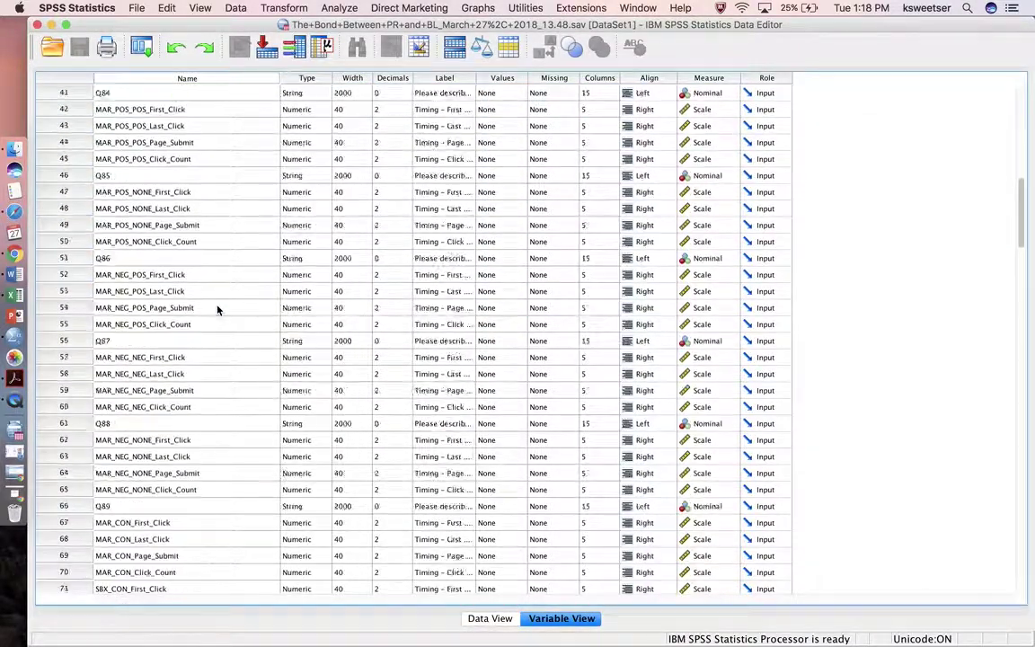
scroll(216, 310, "down", 2)
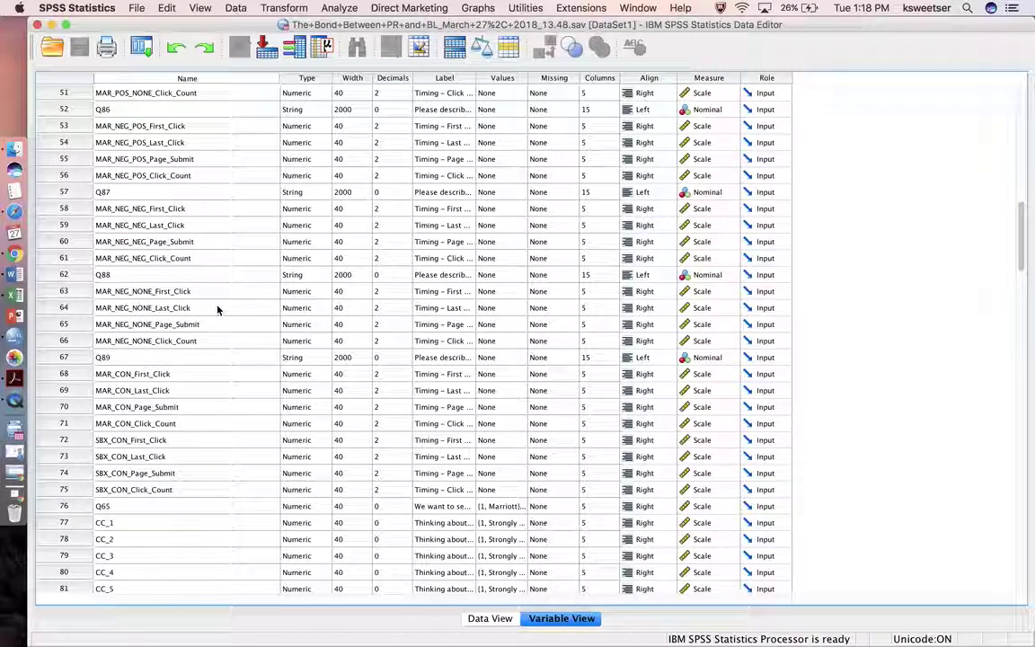
scroll(216, 310, "down", 2)
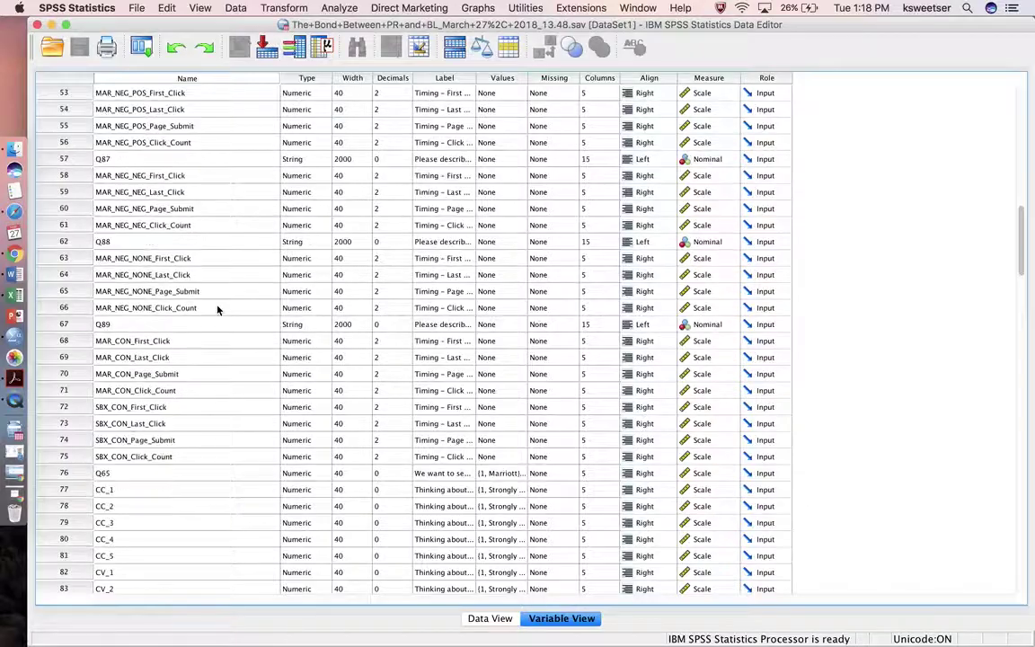
scroll(217, 311, "down", 2)
scroll(217, 310, "down", 2)
scroll(217, 310, "down", 2)
scroll(217, 310, "down", 3)
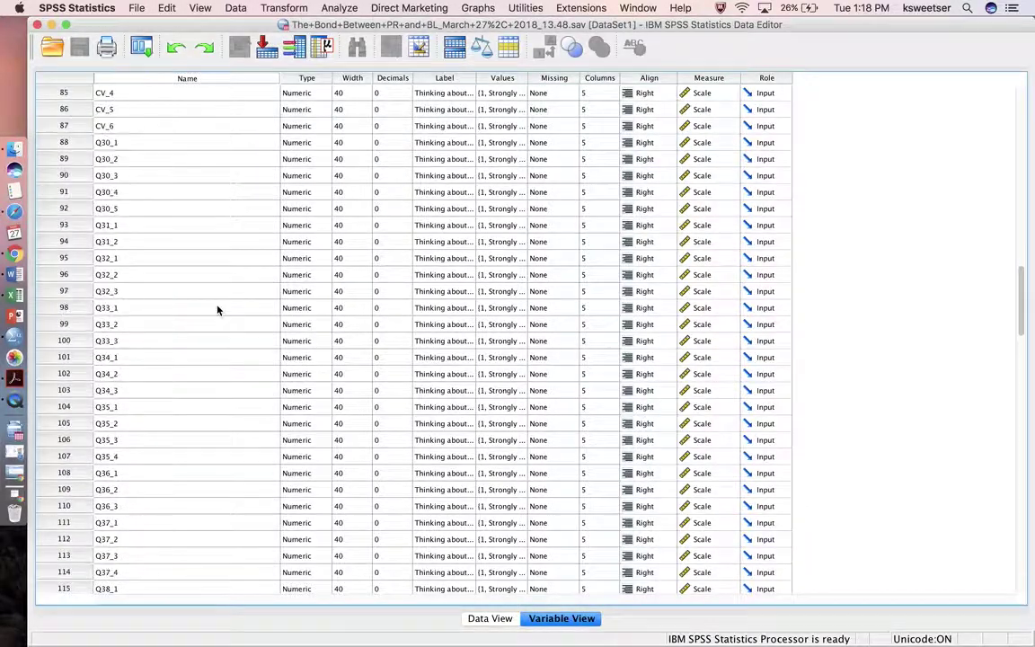
scroll(217, 307, "down", 3)
scroll(217, 307, "down", 2)
scroll(217, 304, "down", 3)
scroll(220, 296, "down", 2)
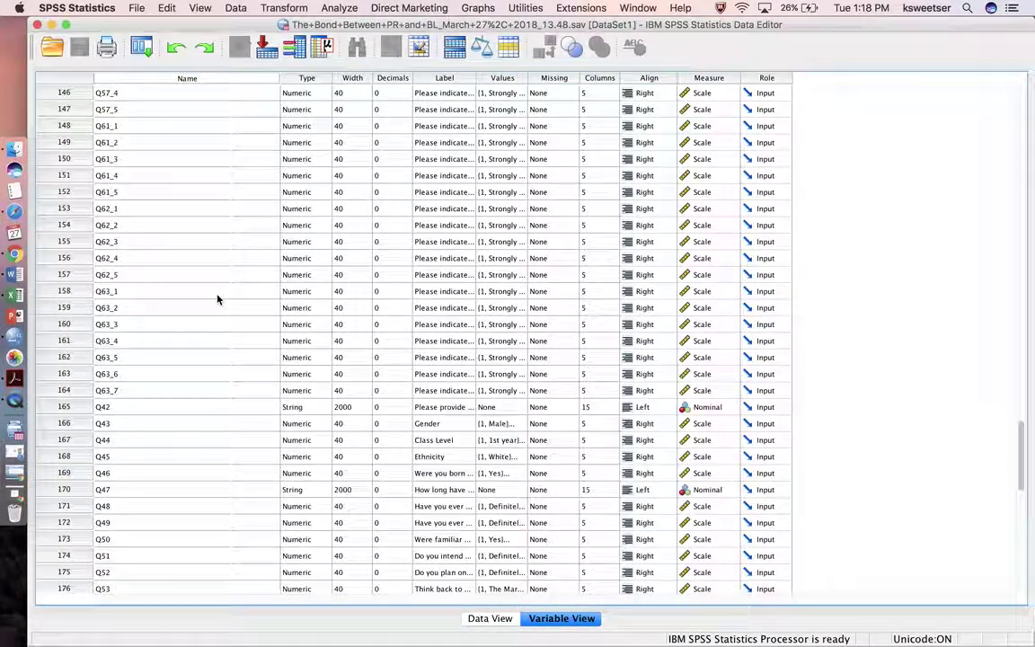
scroll(219, 295, "up", 3)
left_click(418, 209)
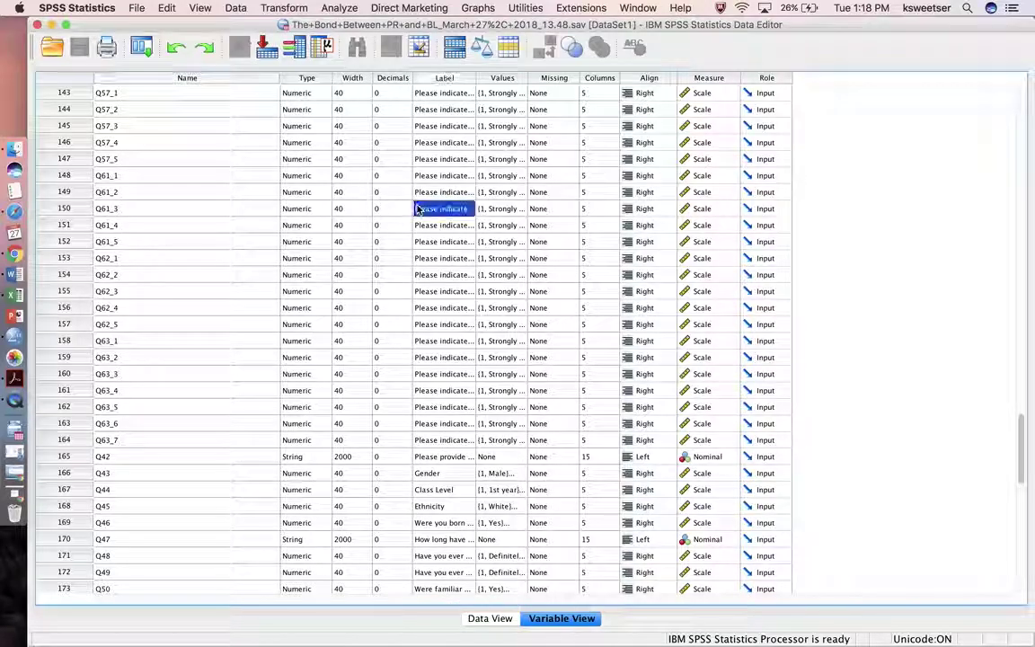
Widen the Label column and strip the question prefix from Q57_2's label.
left_click(445, 109)
mouse_move(476, 75)
left_mouse_down()
mouse_move(719, 77)
mouse_move(906, 106)
left_mouse_up()
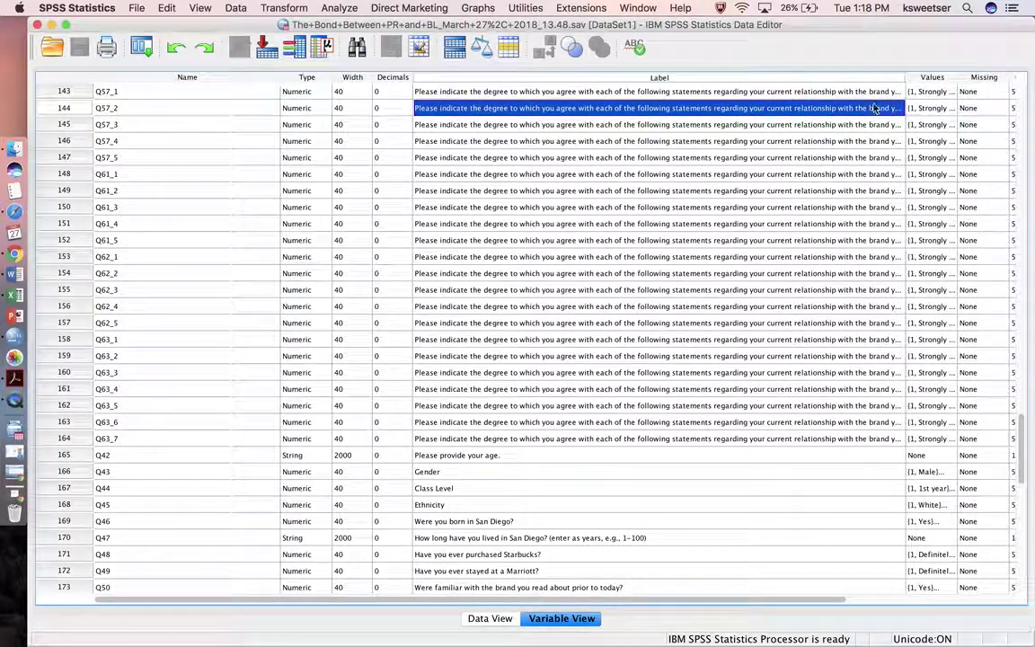
double_click(817, 108)
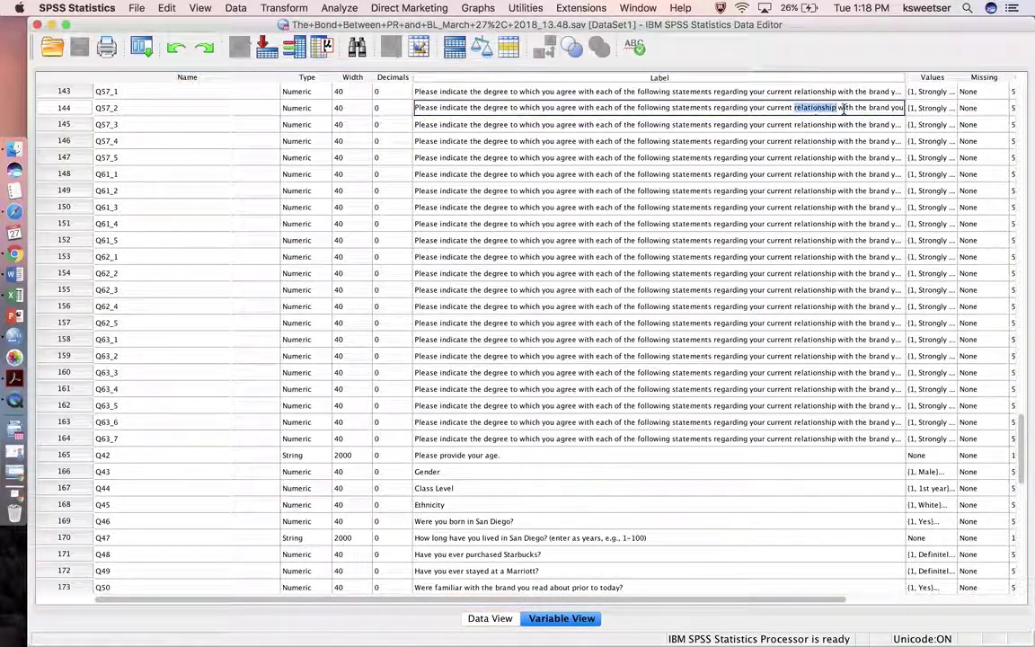
left_click(844, 108)
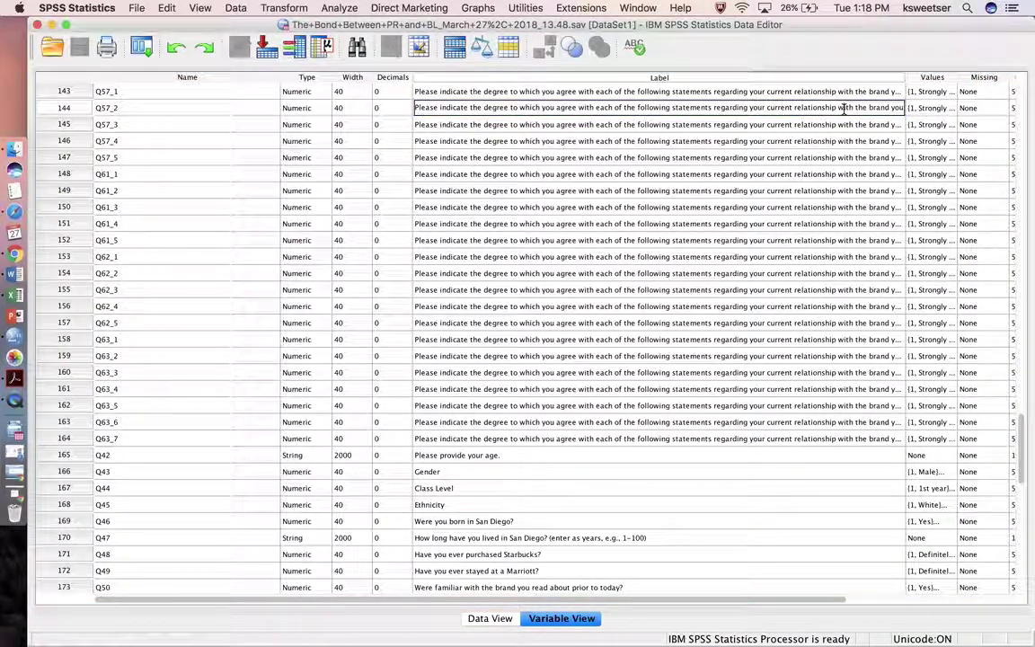
left_click(208, 124)
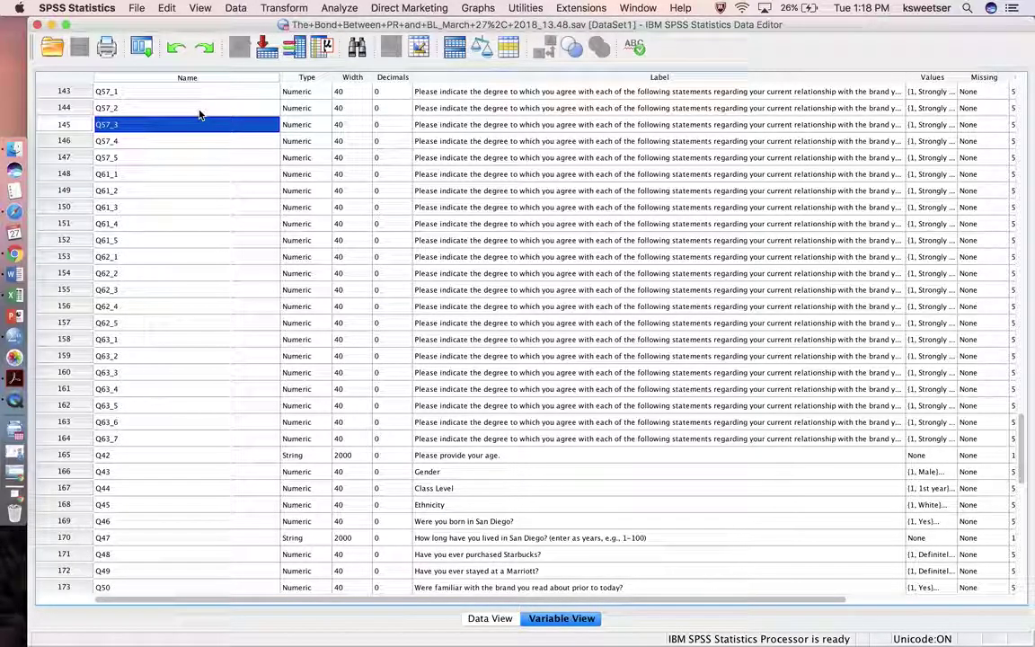
left_click(199, 112)
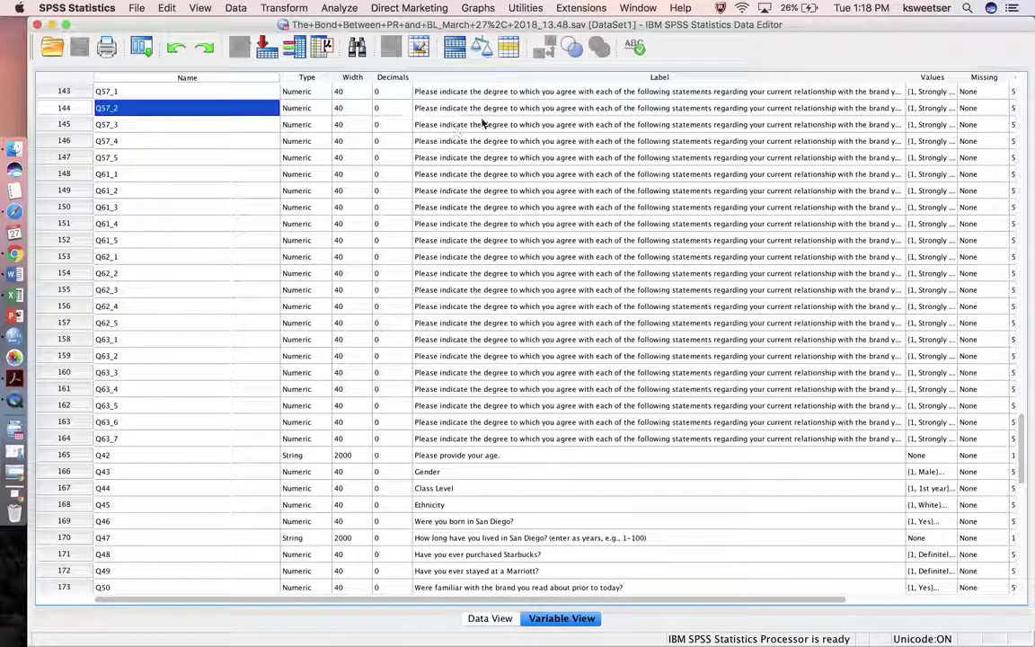
double_click(591, 108)
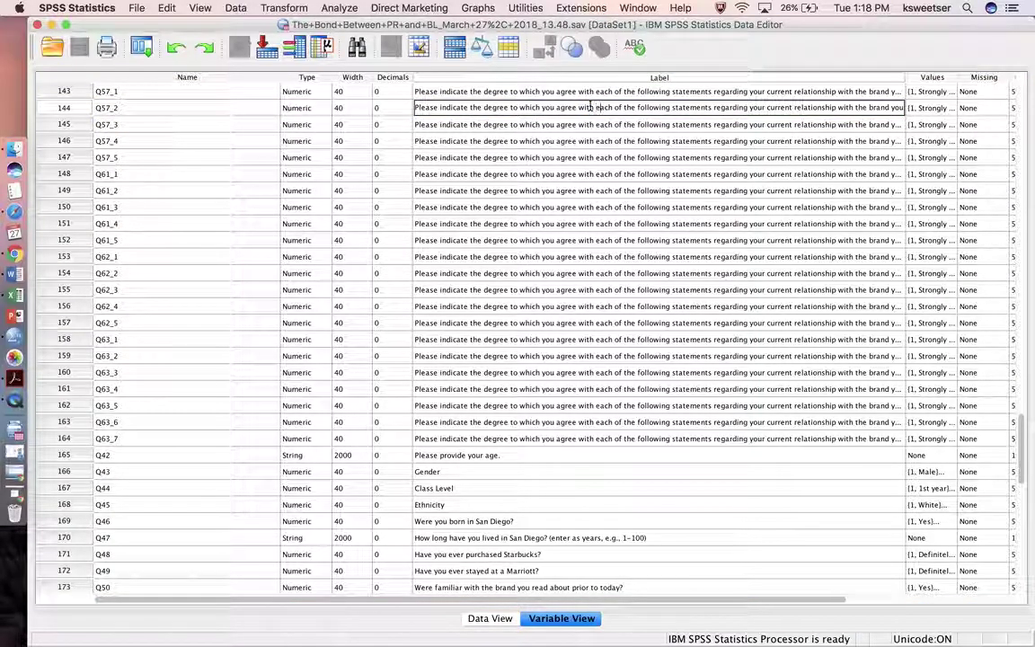
key("End")
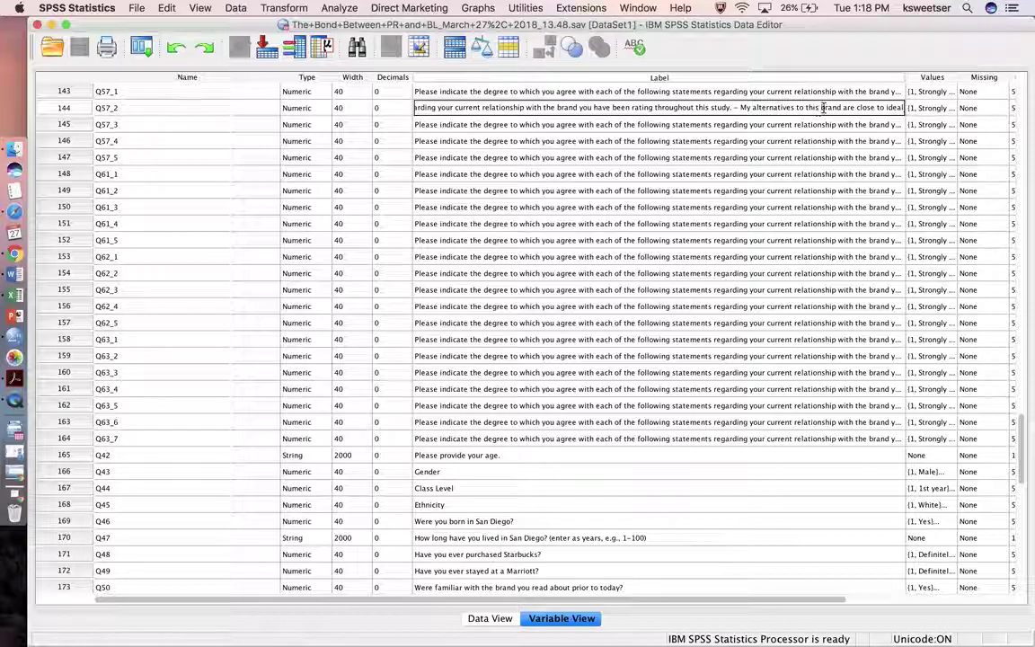
key("super+a")
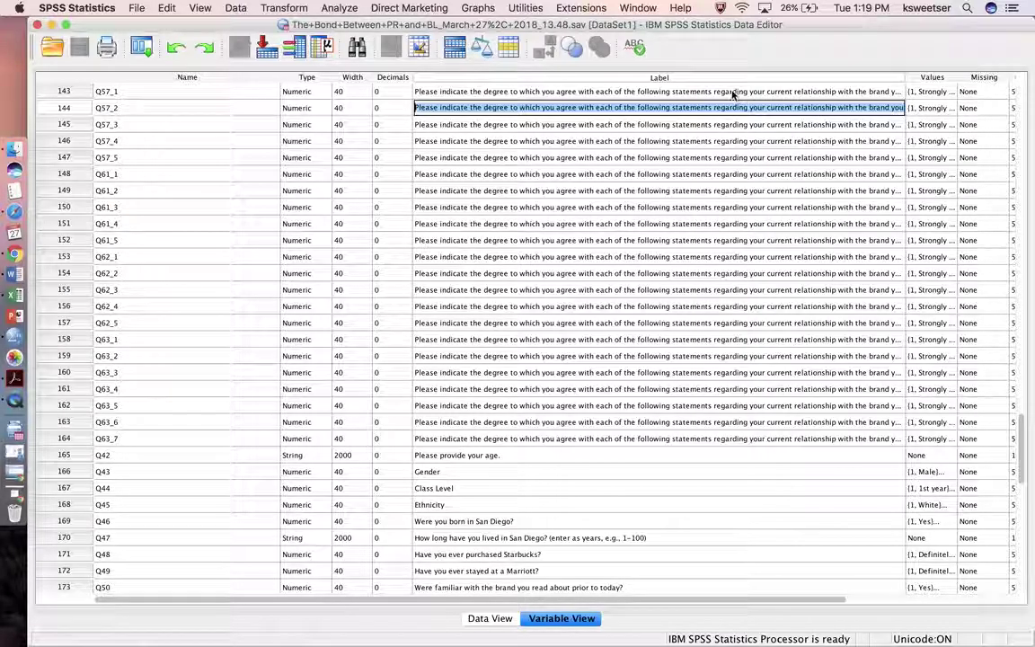
type("My alternatives to this brand are close to ideal")
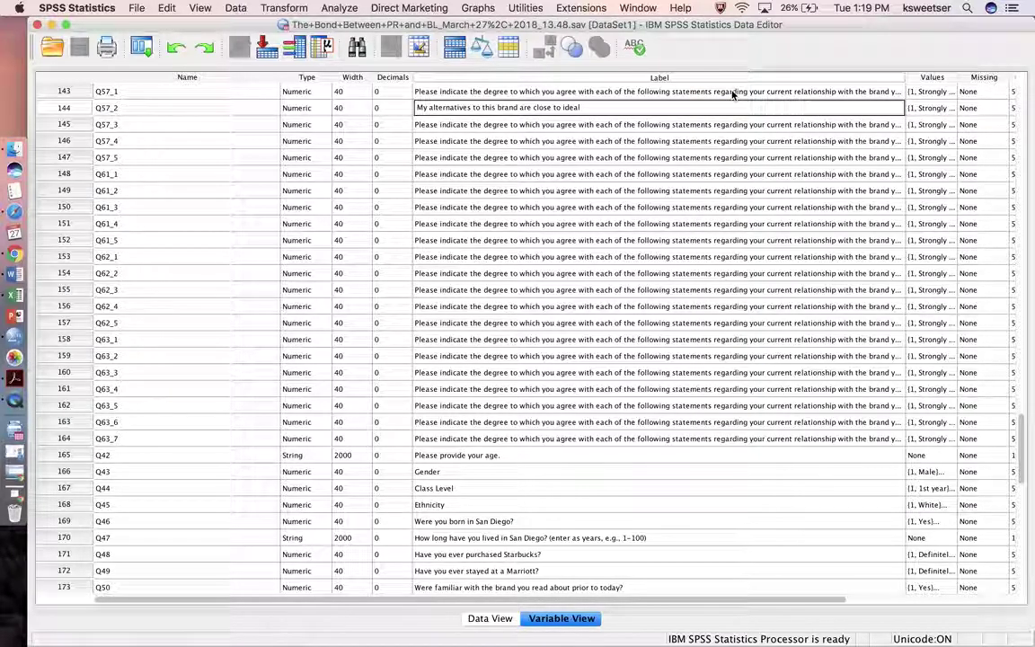
key("Return")
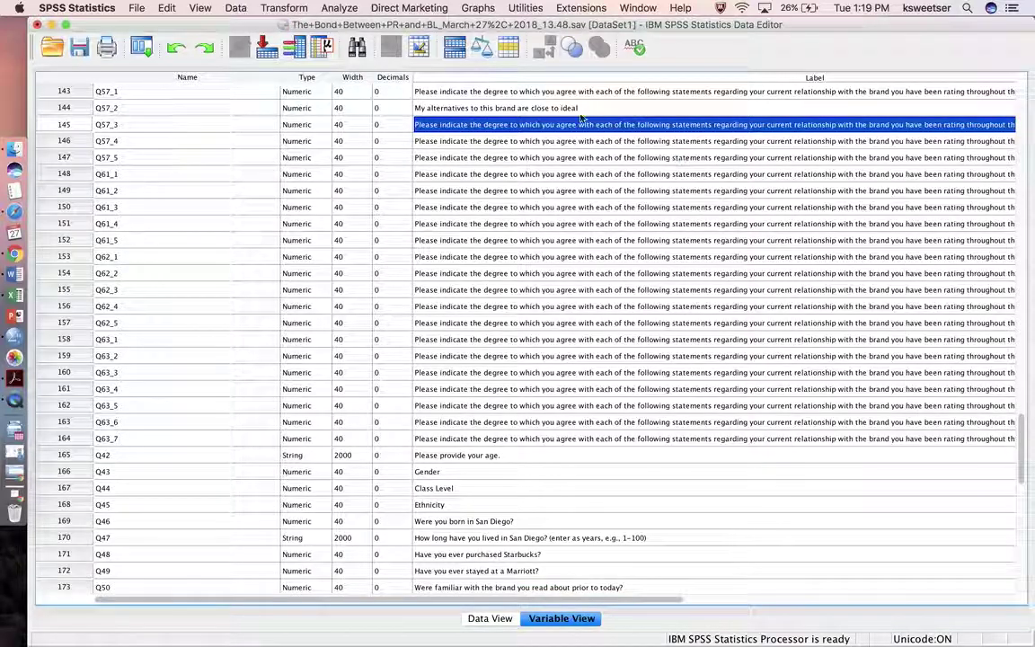
Delete the 'Please indicate… study. –' prefix from the Q57_3 and Q57_4 labels.
scroll(575, 117, "right", 5)
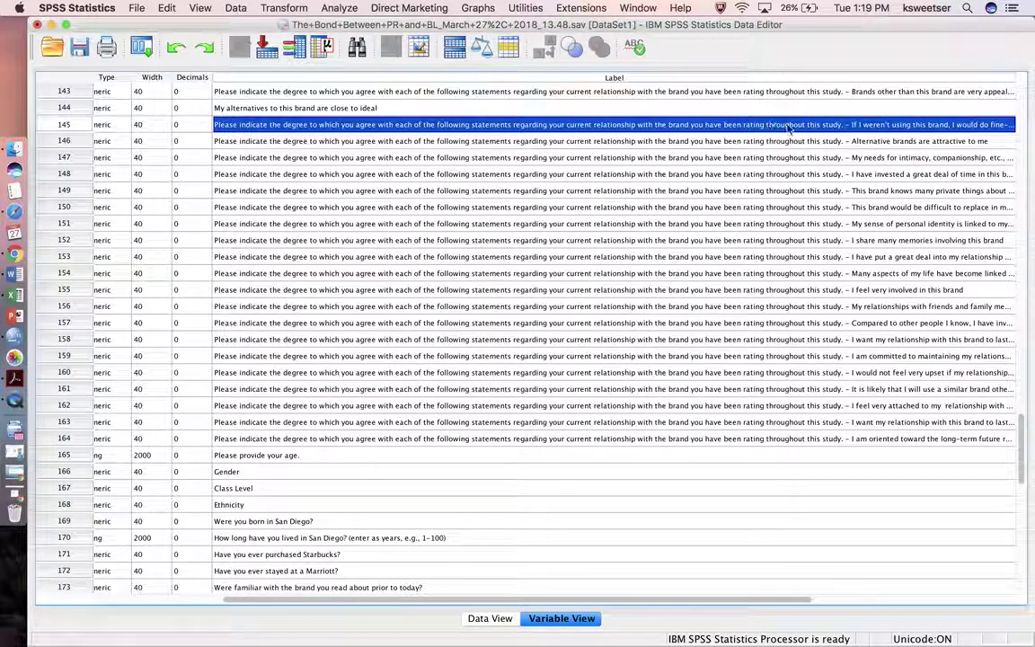
double_click(848, 125)
left_click_drag(848, 125, 841, 108)
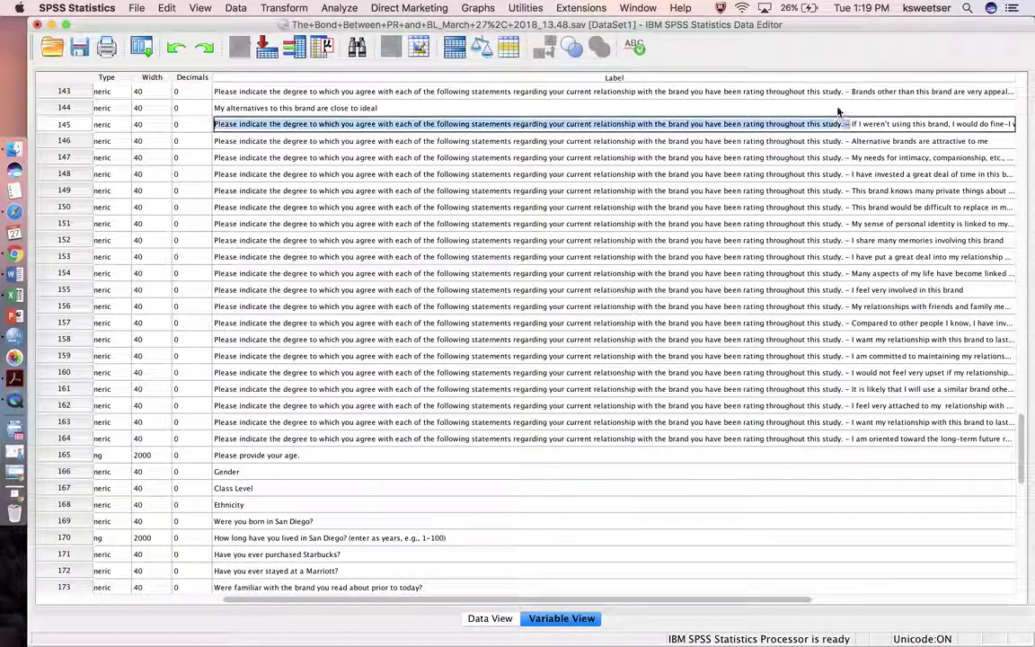
key("BackSpace")
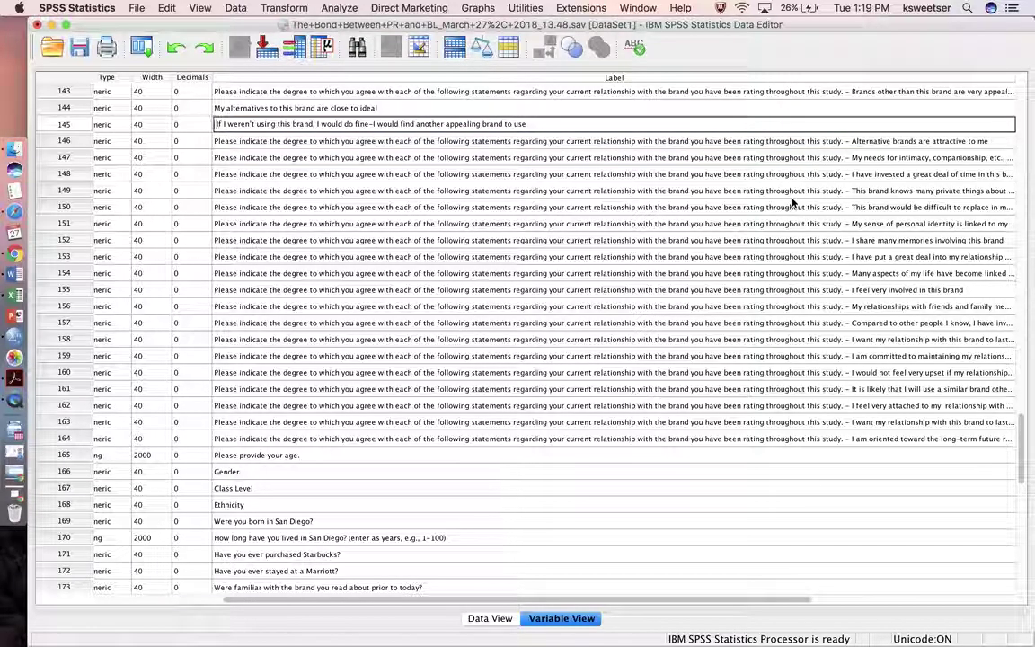
left_click(800, 207)
left_click(823, 141)
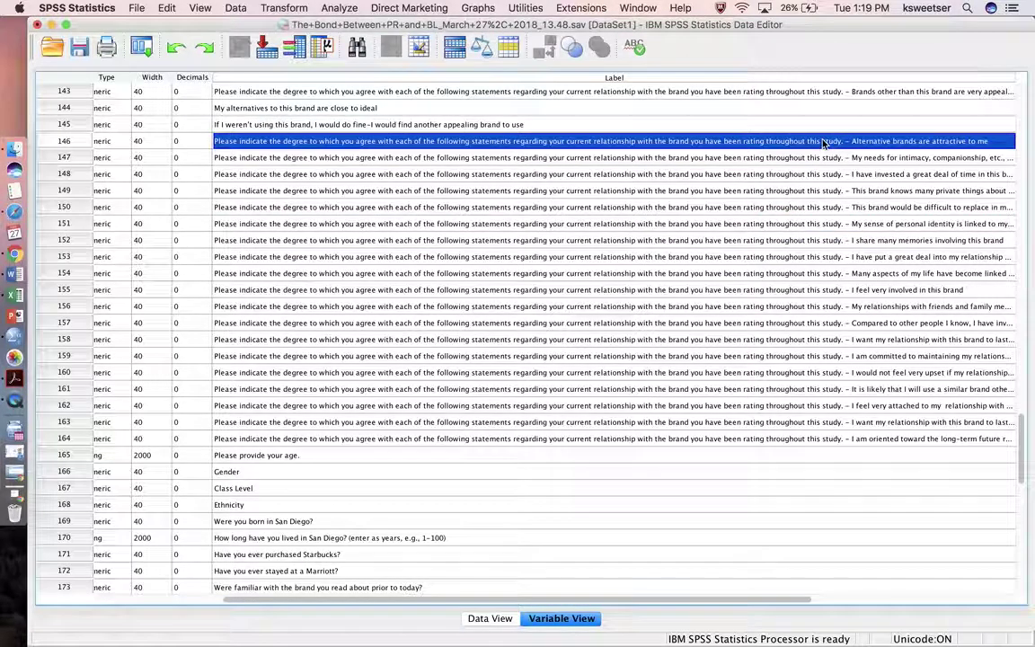
double_click(823, 141)
left_click_drag(847, 141, 848, 133)
key("BackSpace")
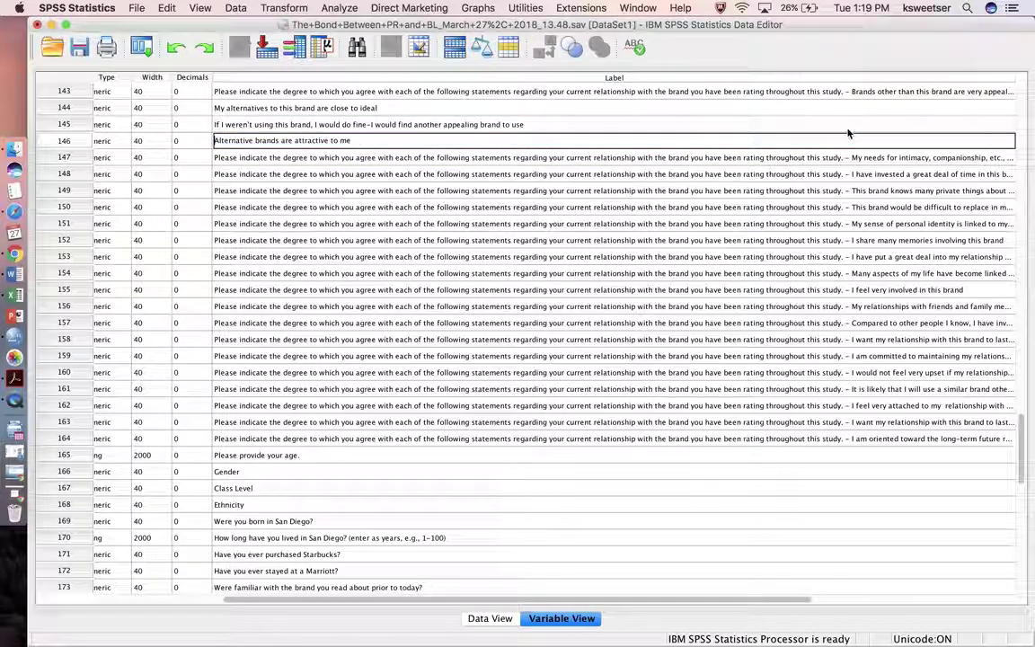
Delete the question prefix from the Q57_5 and Q61_1 labels.
left_click(848, 157)
double_click(850, 157)
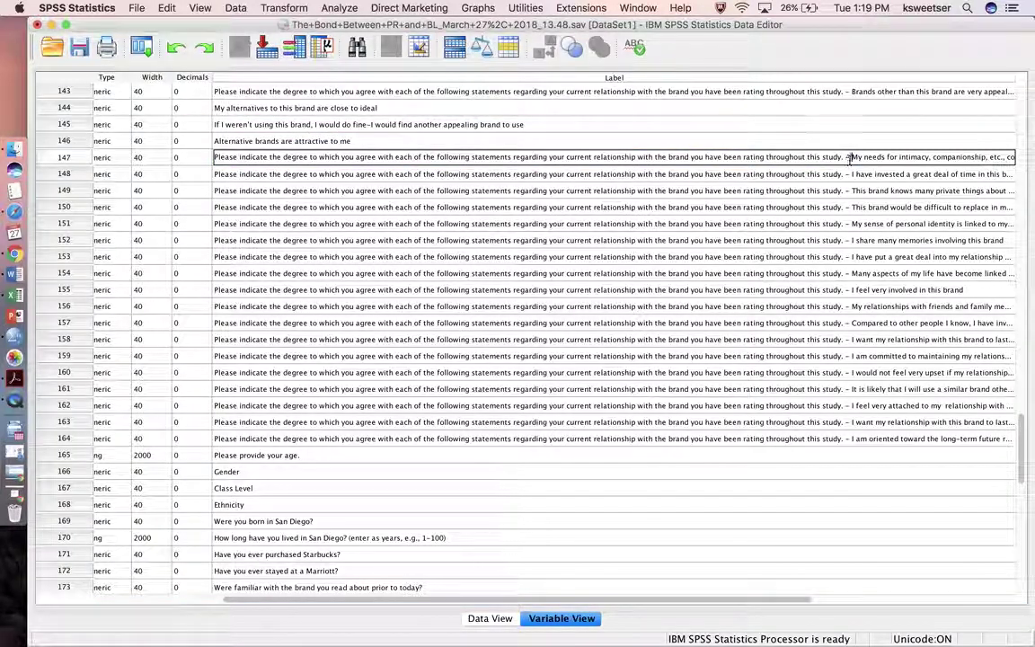
left_click_drag(852, 158, 847, 134)
key("BackSpace")
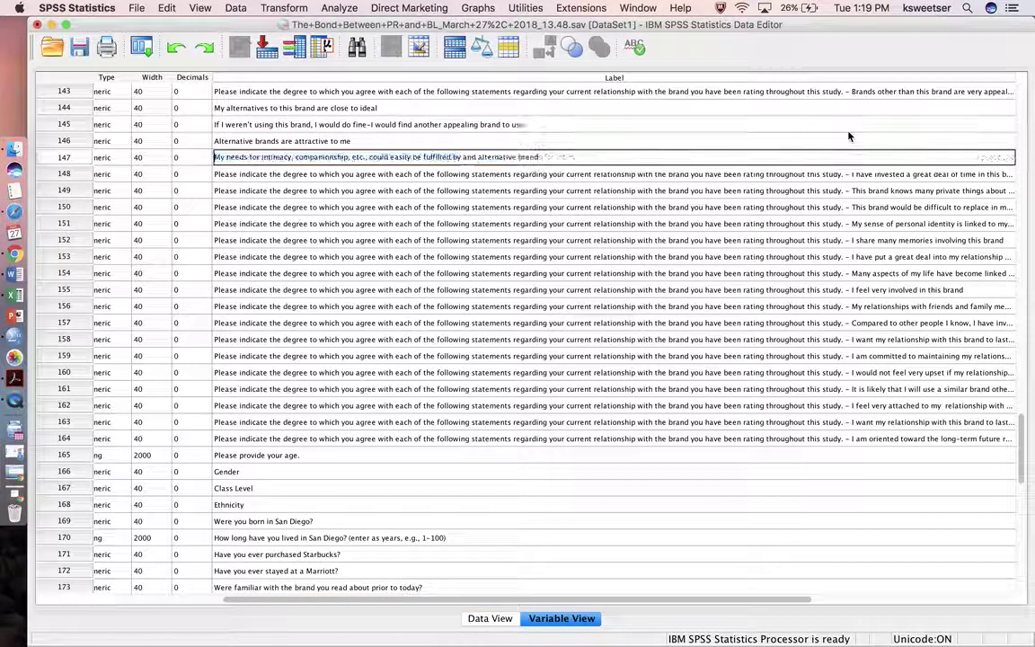
left_click(840, 180)
double_click(847, 175)
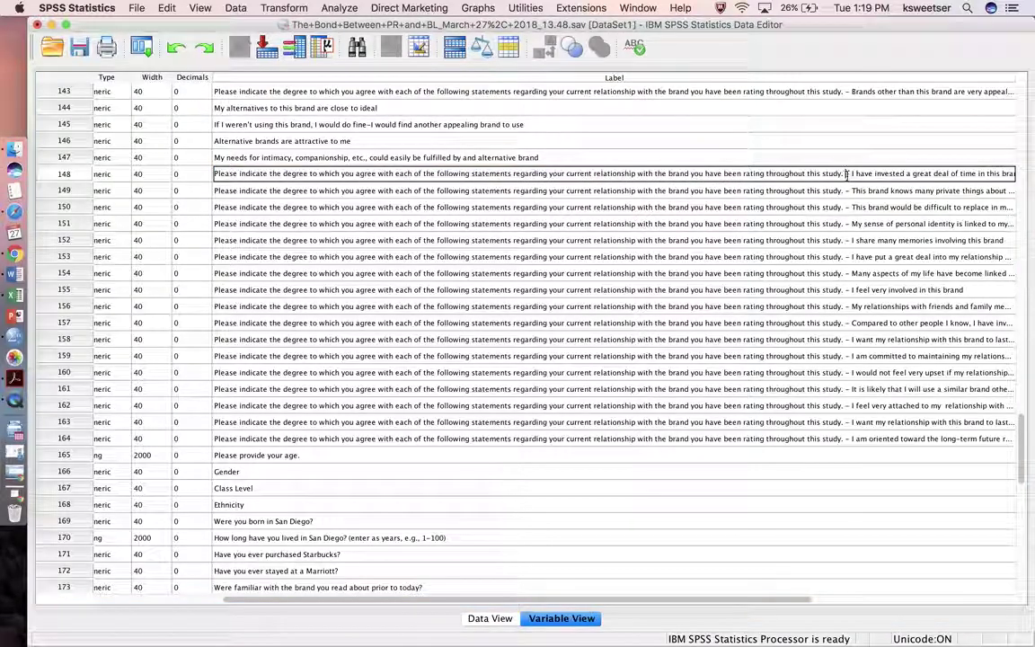
left_click_drag(850, 174, 849, 157)
key("BackSpace")
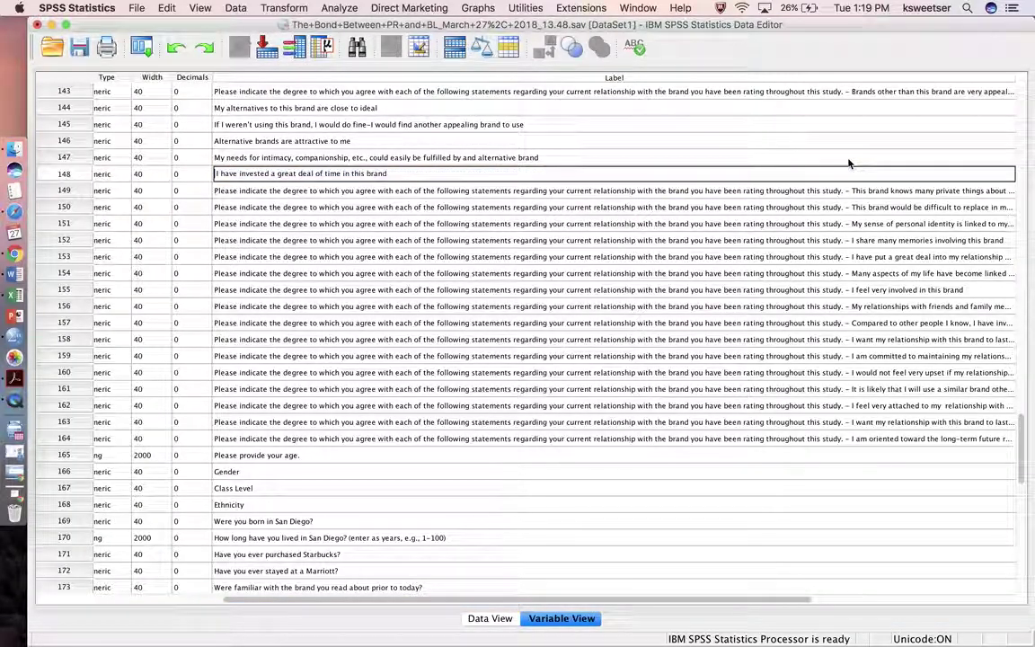
left_click(841, 224)
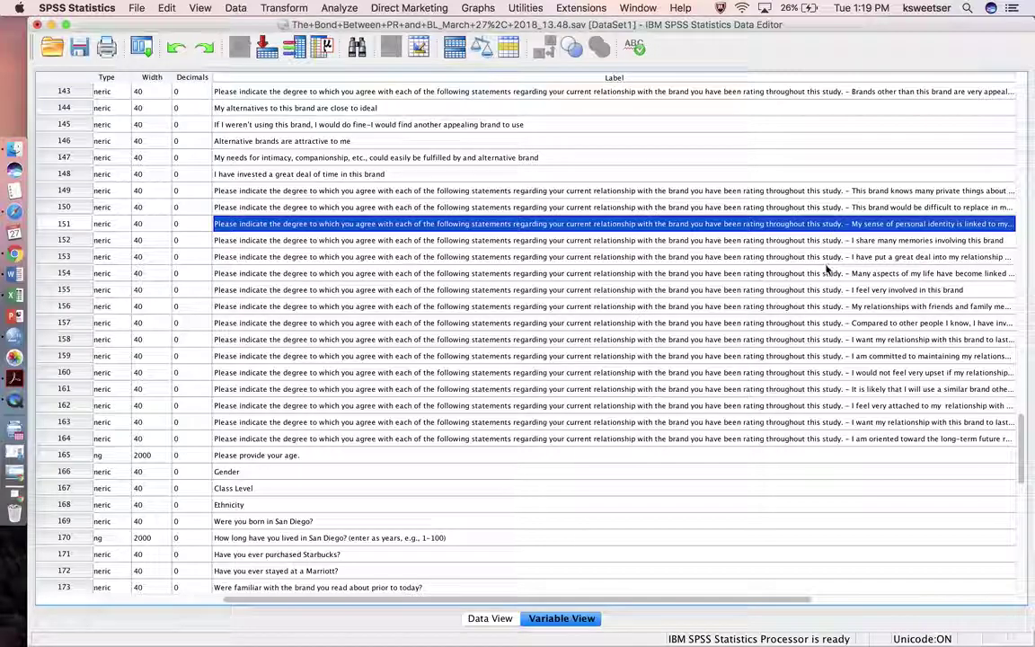
scroll(825, 303, "up", 5)
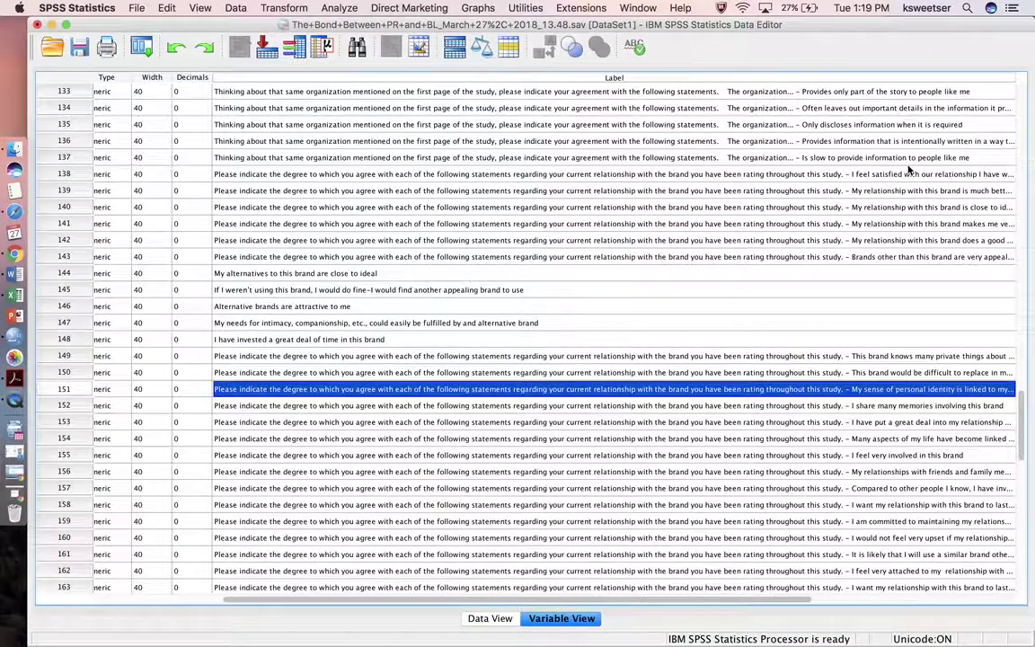
scroll(826, 303, "left", 5)
scroll(908, 169, "up", 1)
scroll(908, 169, "up", 5)
scroll(908, 169, "up", 10)
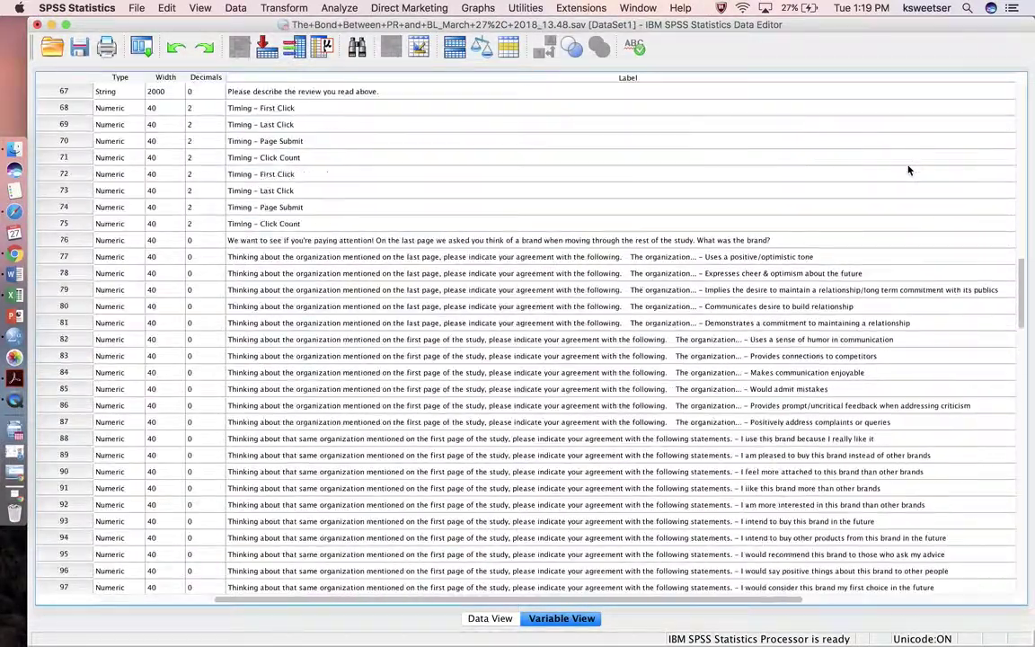
scroll(908, 169, "up", 2)
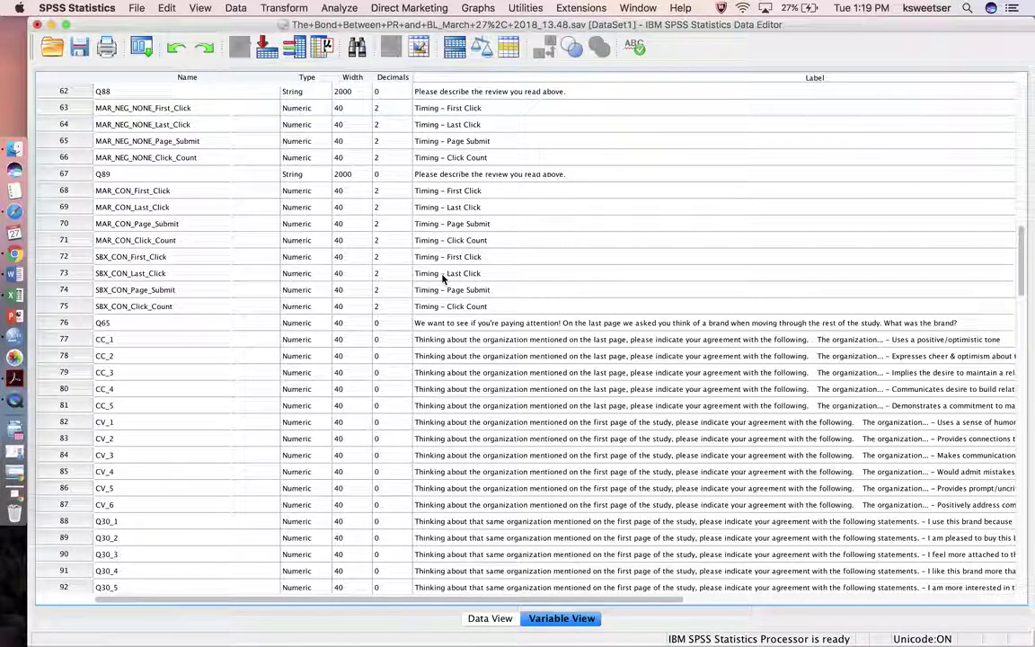
scroll(537, 326, "down", 2)
scroll(536, 325, "down", 3)
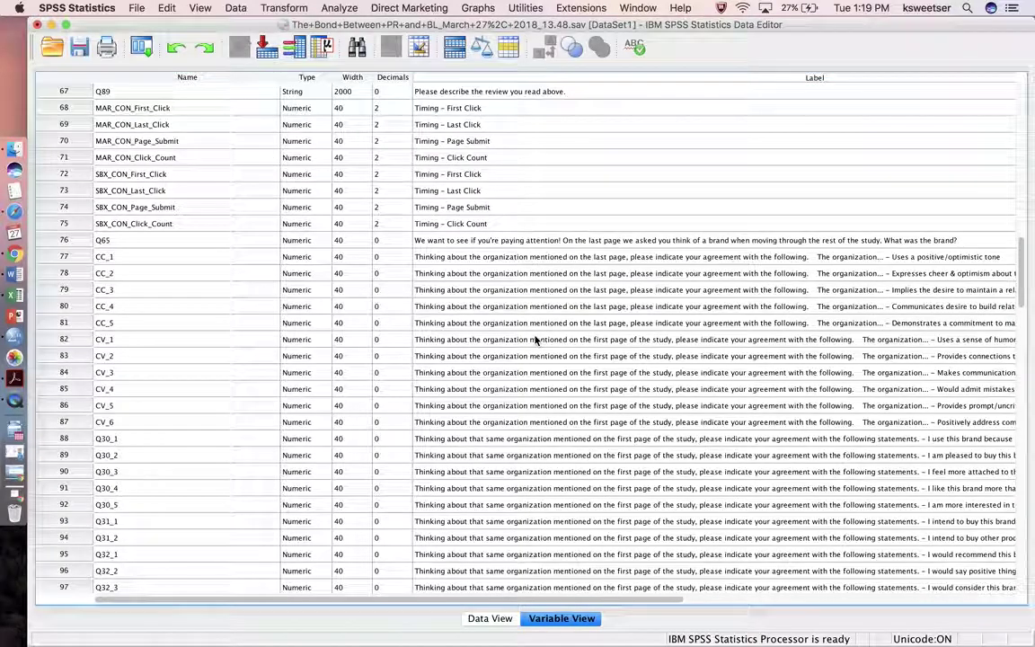
scroll(559, 331, "down", 1)
scroll(559, 331, "down", 2)
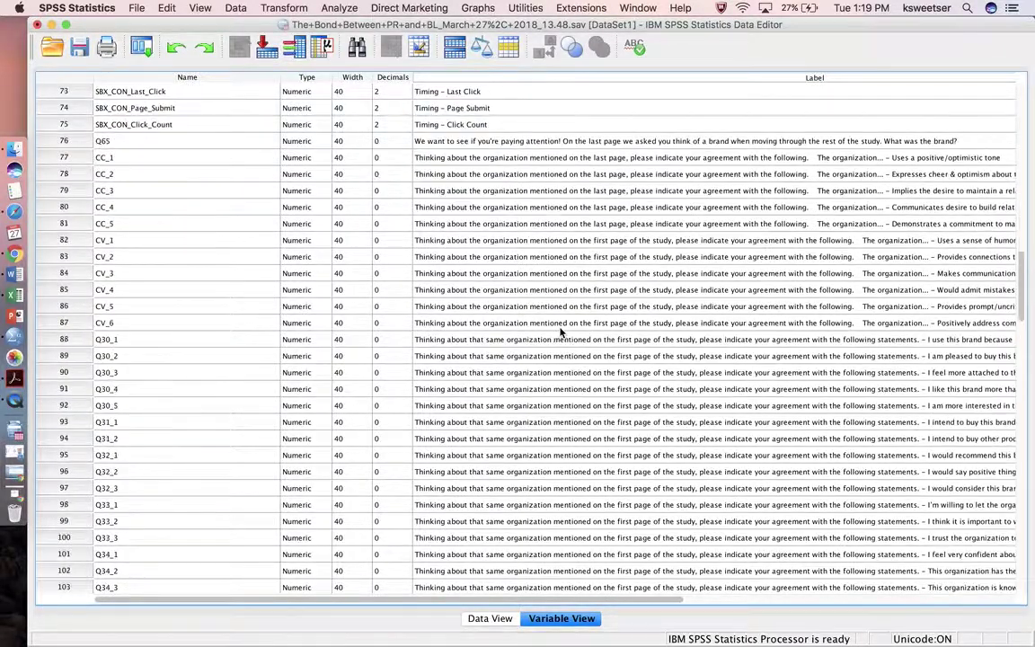
scroll(560, 333, "down", 2)
scroll(560, 331, "up", 3)
scroll(310, 134, "up", 10)
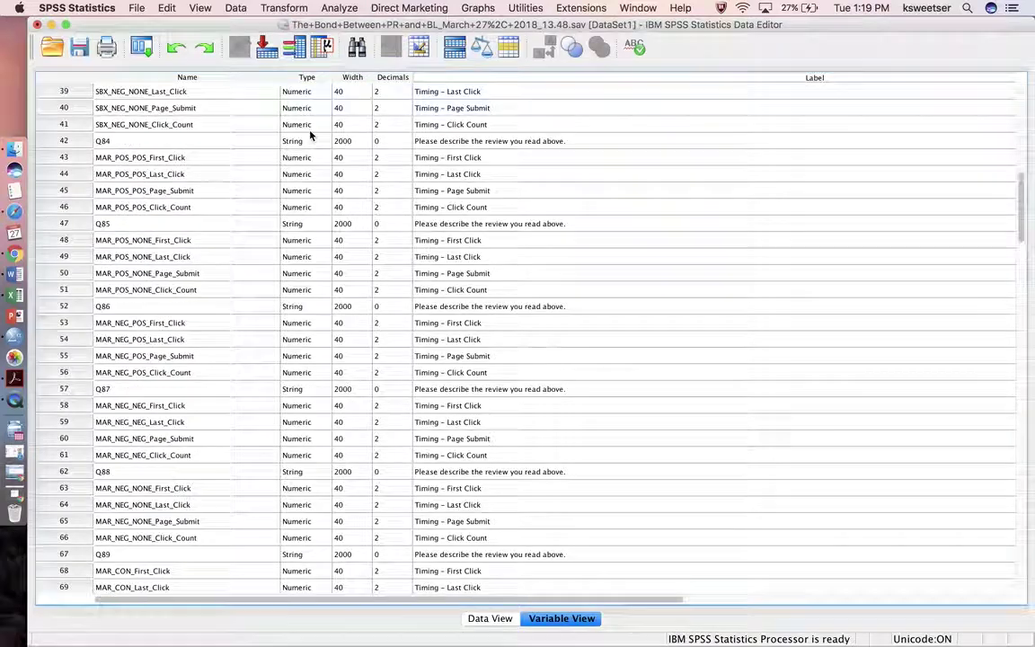
left_click_drag(279, 78, 195, 78)
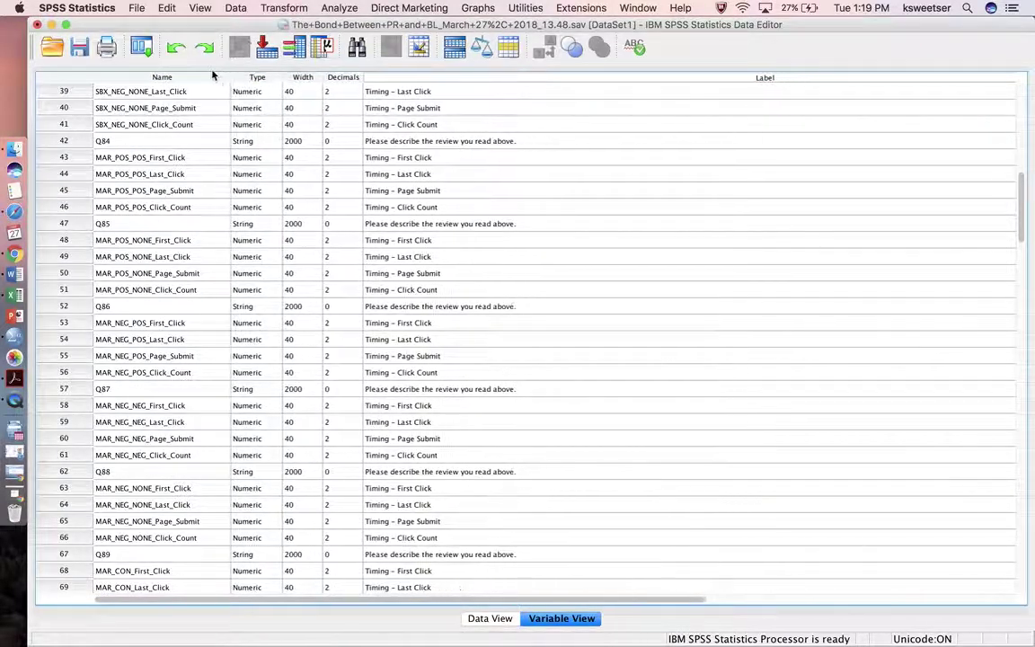
scroll(390, 230, "down", 1)
scroll(391, 230, "down", 8)
scroll(390, 230, "down", 5)
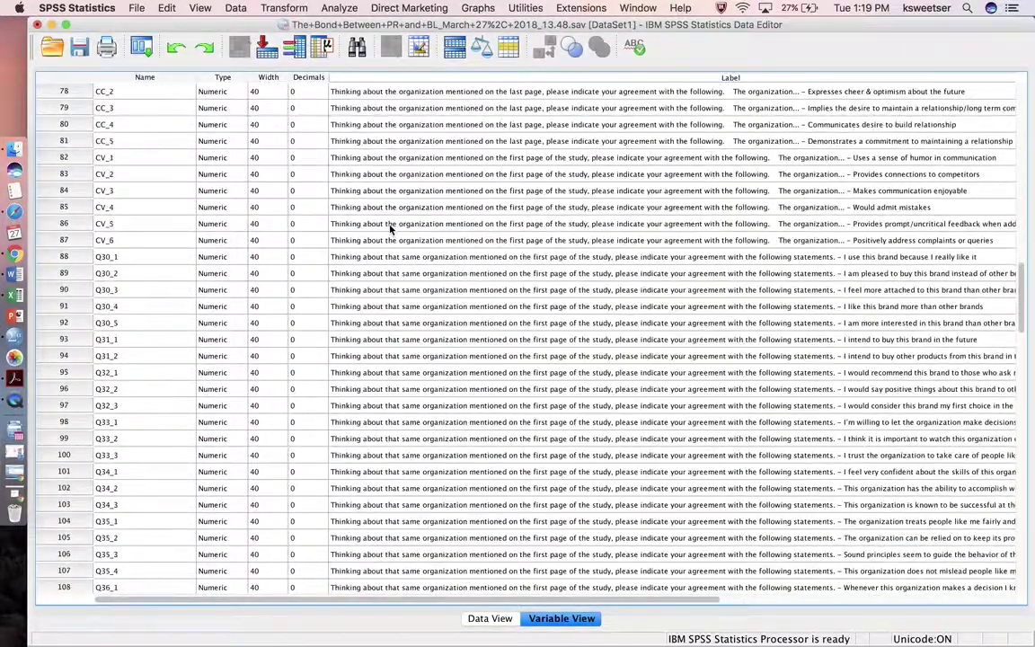
scroll(390, 230, "down", 3)
scroll(390, 230, "down", 3)
scroll(390, 230, "down", 6)
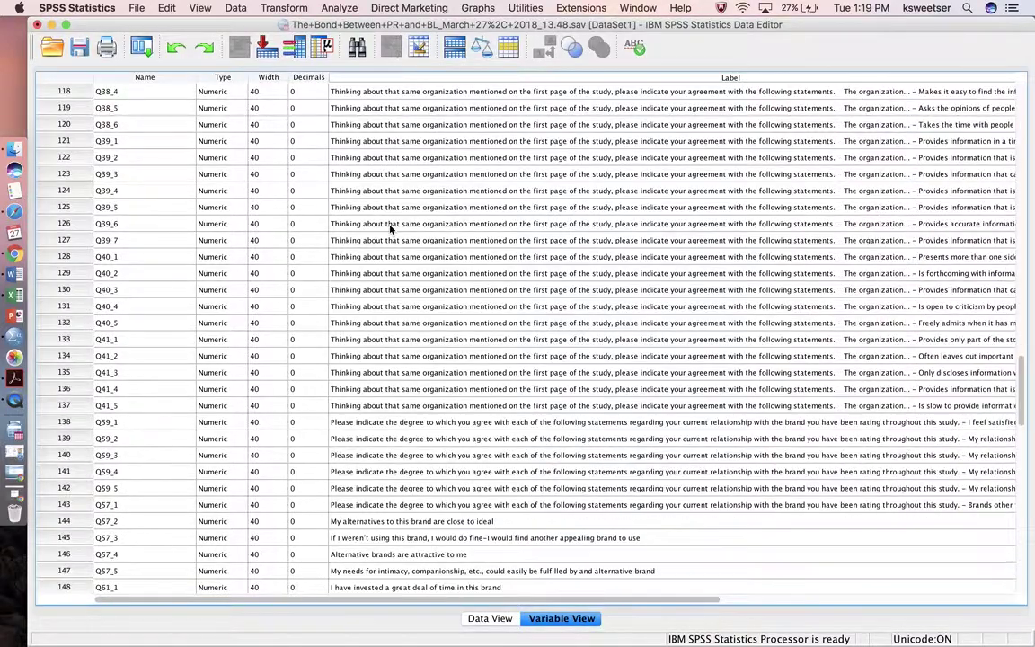
scroll(390, 230, "down", 3)
scroll(390, 230, "down", 1)
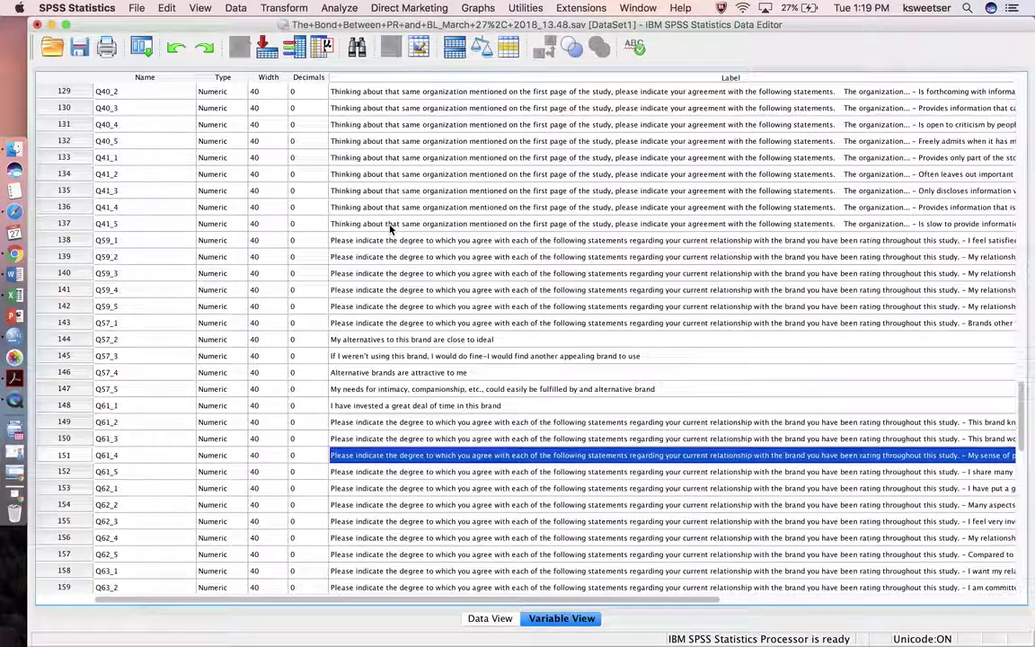
scroll(390, 230, "down", 3)
scroll(396, 269, "down", 1)
left_click(405, 305)
scroll(404, 306, "down", 3)
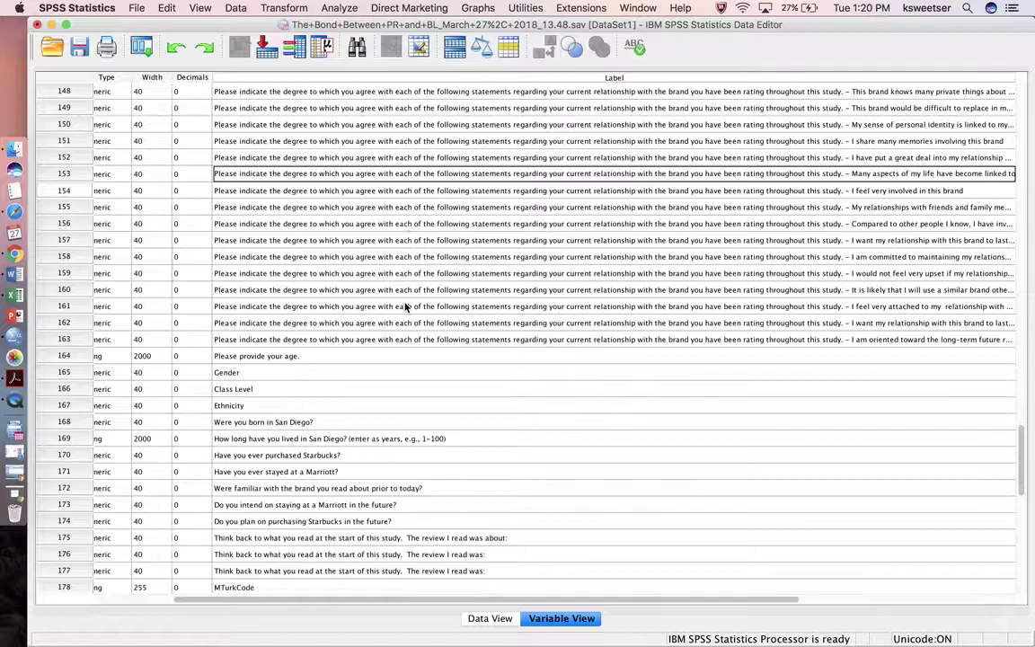
scroll(404, 305, "down", 1)
scroll(404, 307, "up", 4)
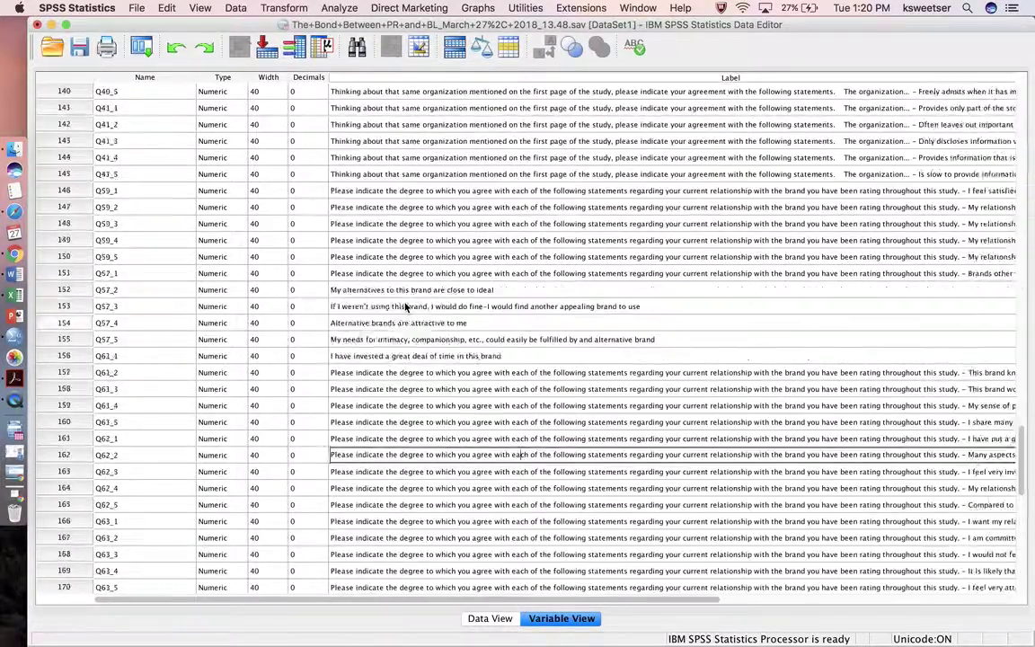
scroll(404, 306, "up", 10)
scroll(405, 306, "up", 1)
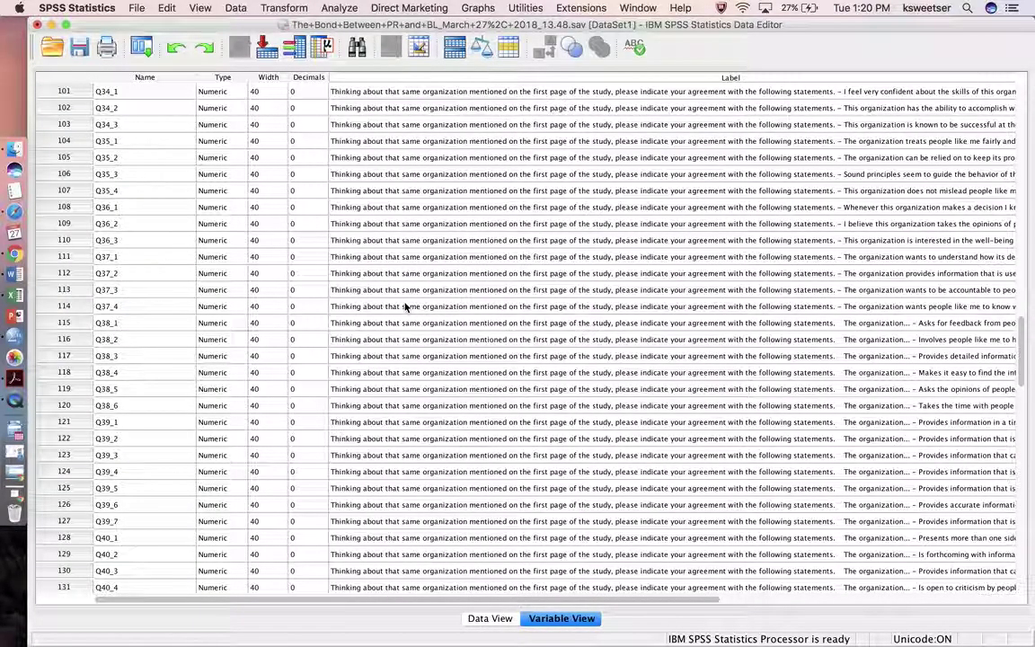
key("ctrl+Up")
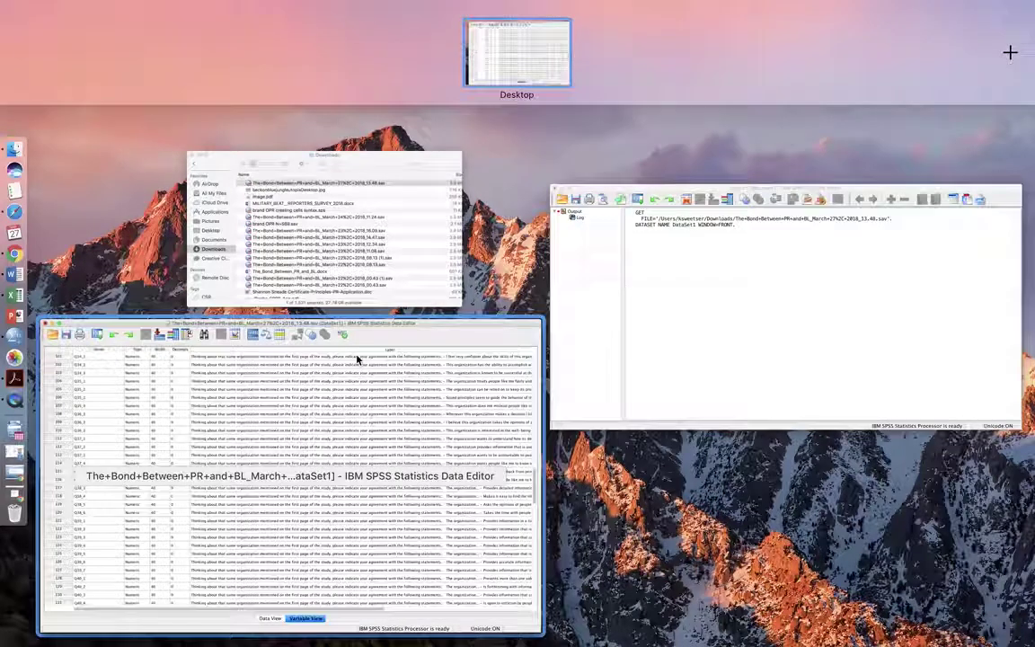
Open 'brand OPR cleaning data syntax.sps' from the research data folder as syntax.
left_click(357, 358)
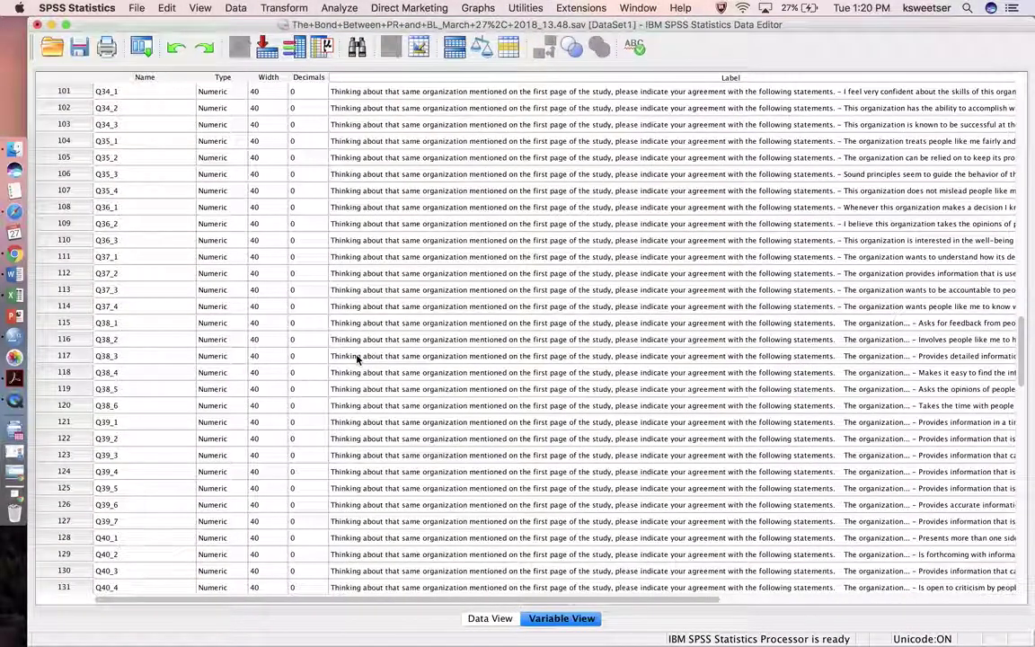
left_click(136, 9)
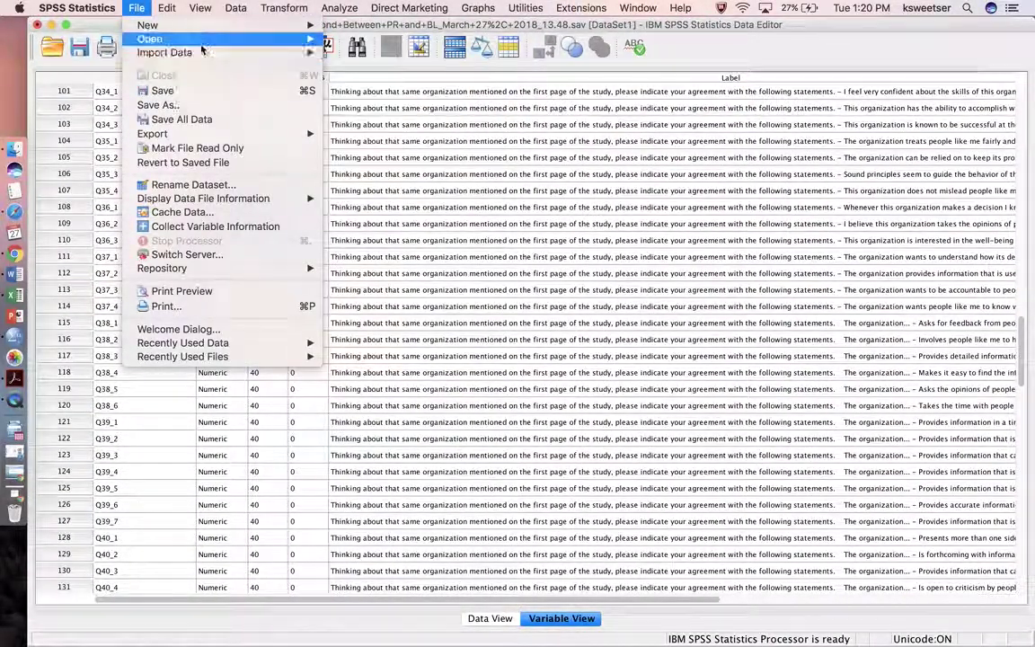
mouse_move(150, 39)
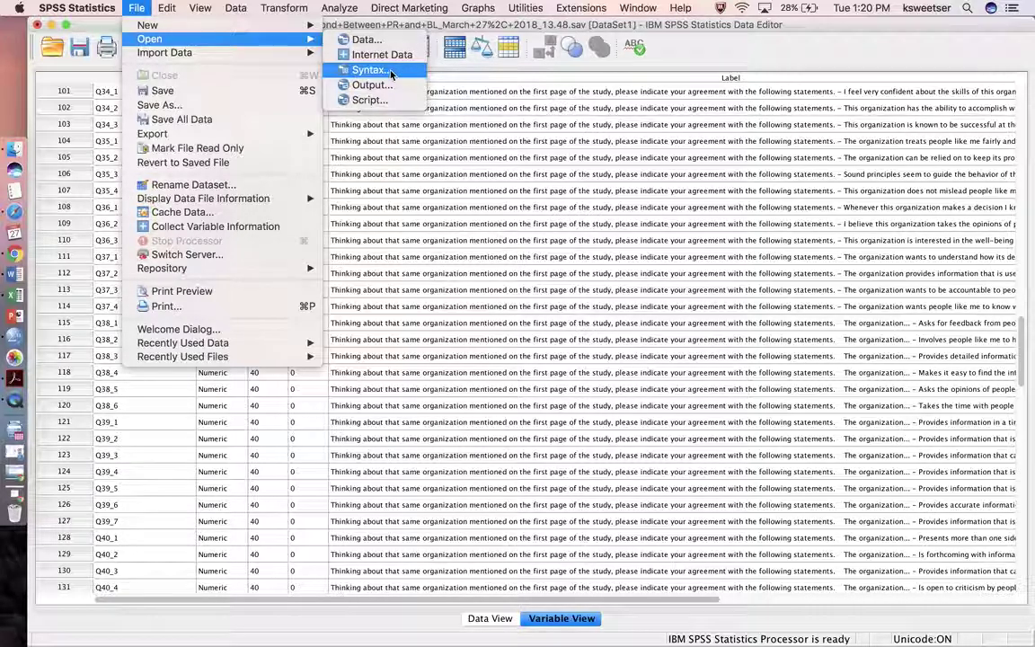
left_click(395, 71)
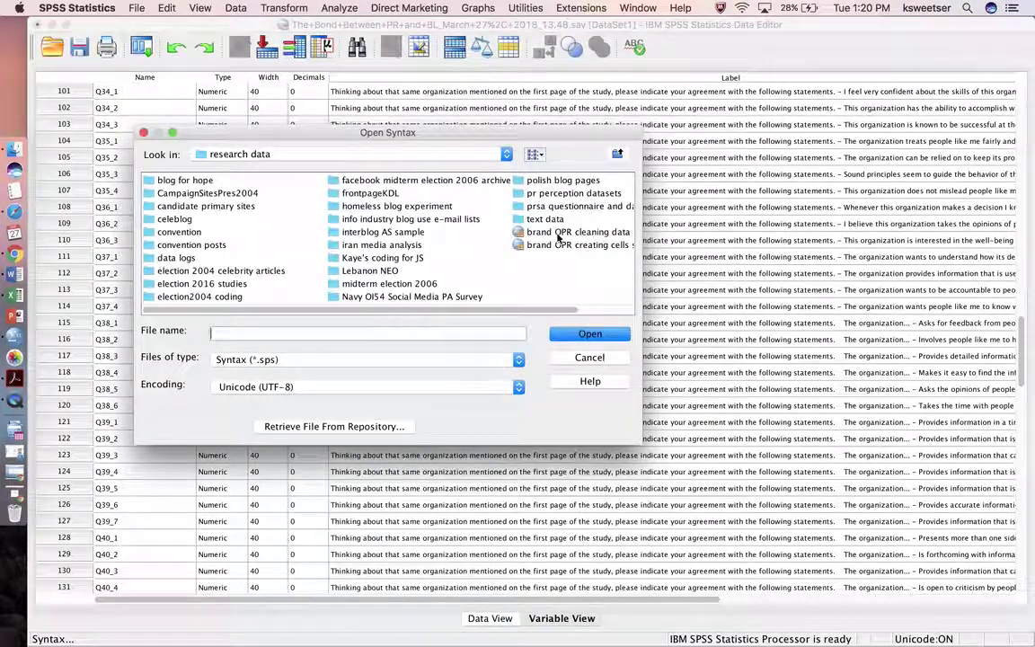
left_click(564, 233)
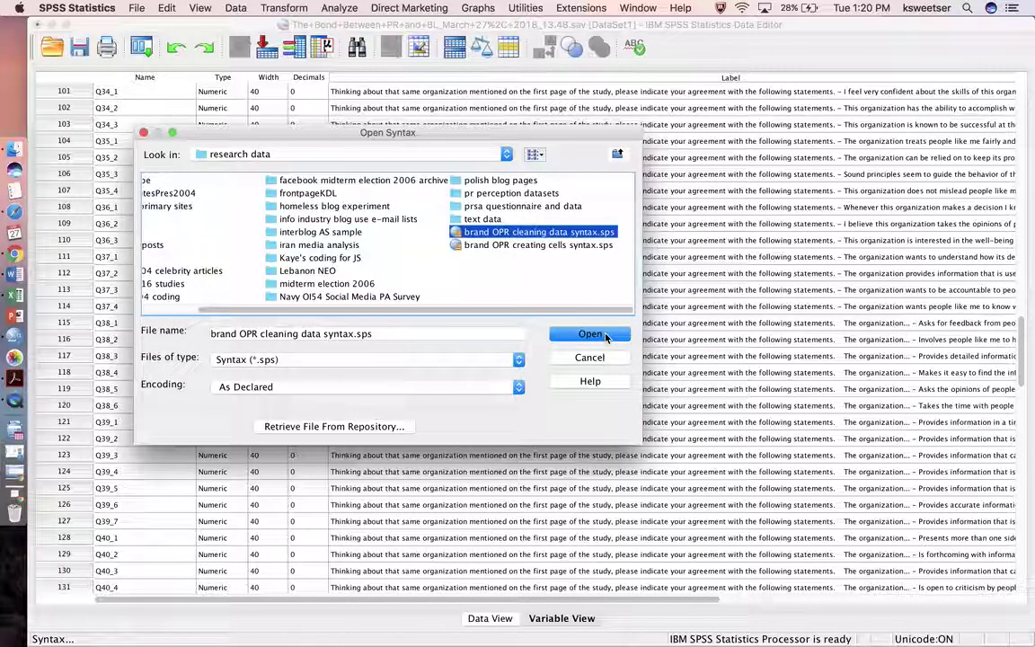
left_click(605, 336)
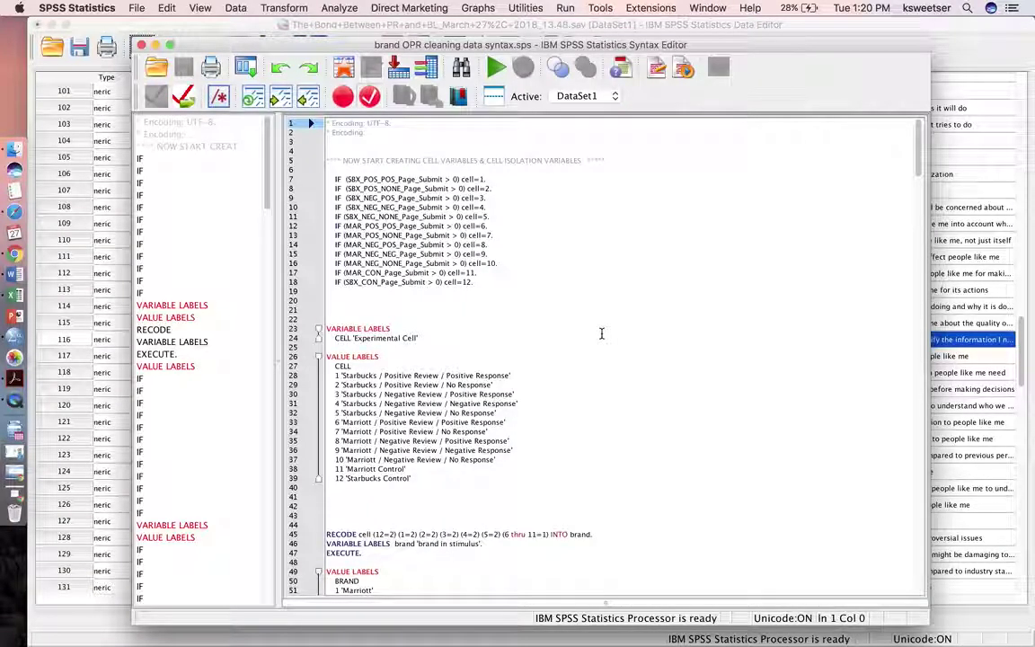
left_click(555, 215)
left_click(570, 161)
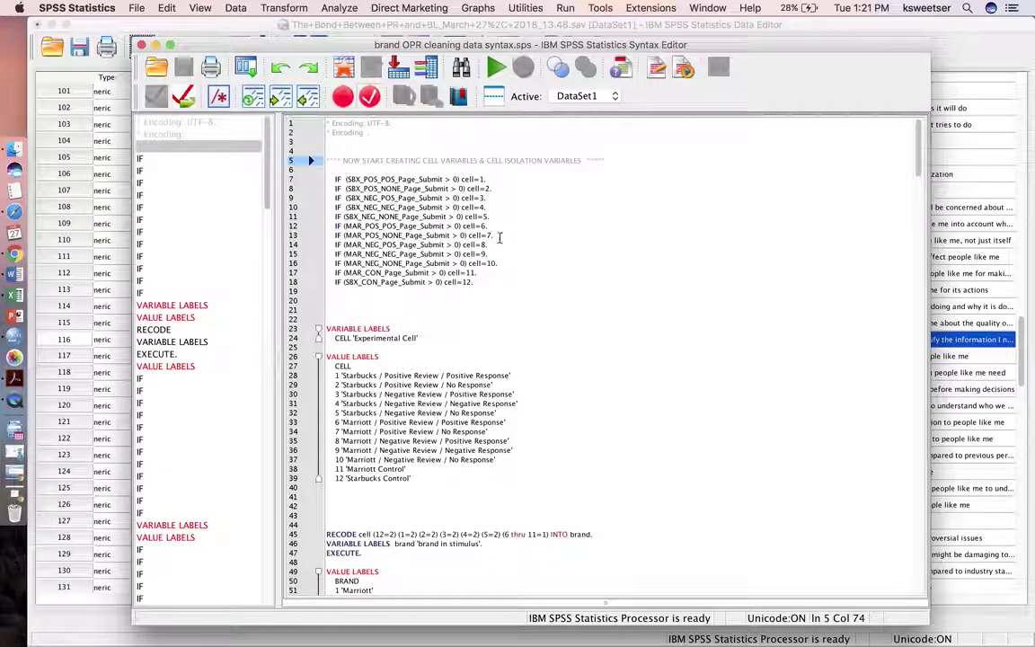
left_click(490, 179)
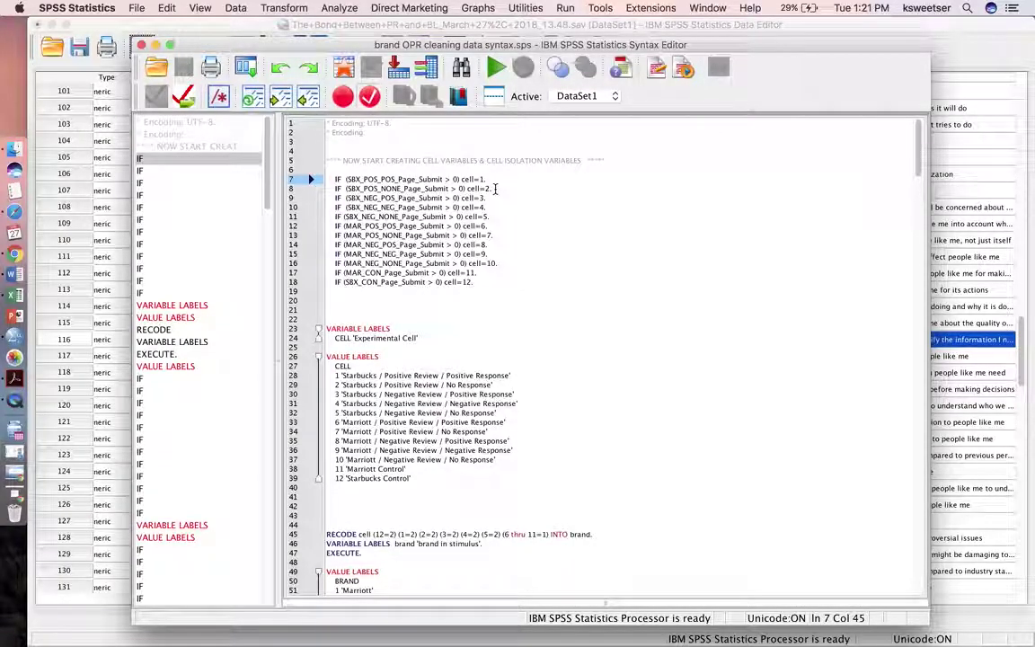
scroll(497, 198, "down", 2)
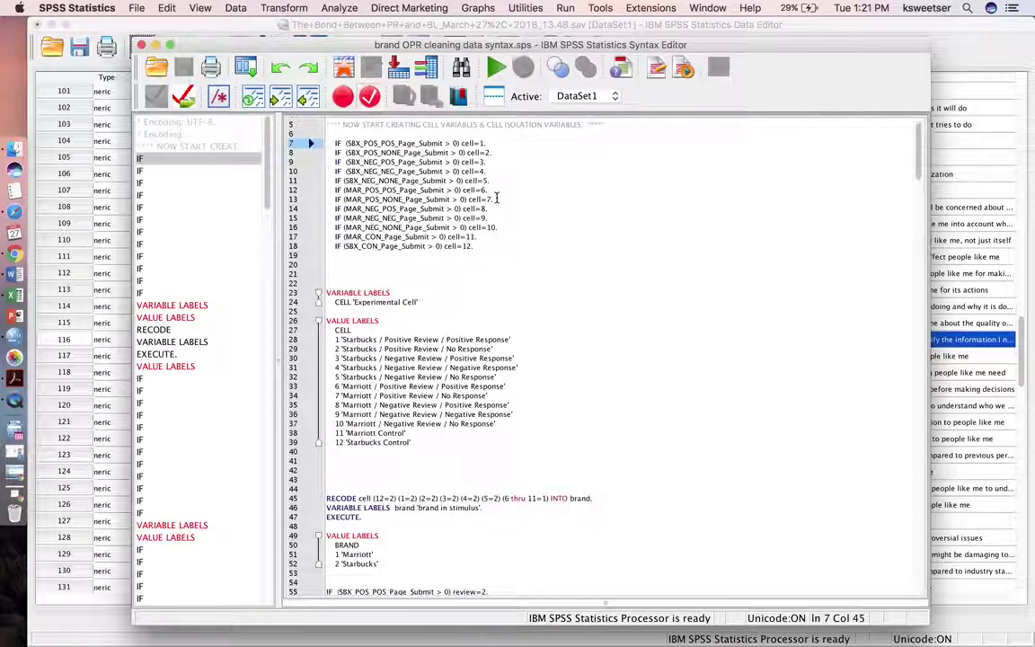
scroll(497, 226, "down", 1)
scroll(431, 229, "down", 2)
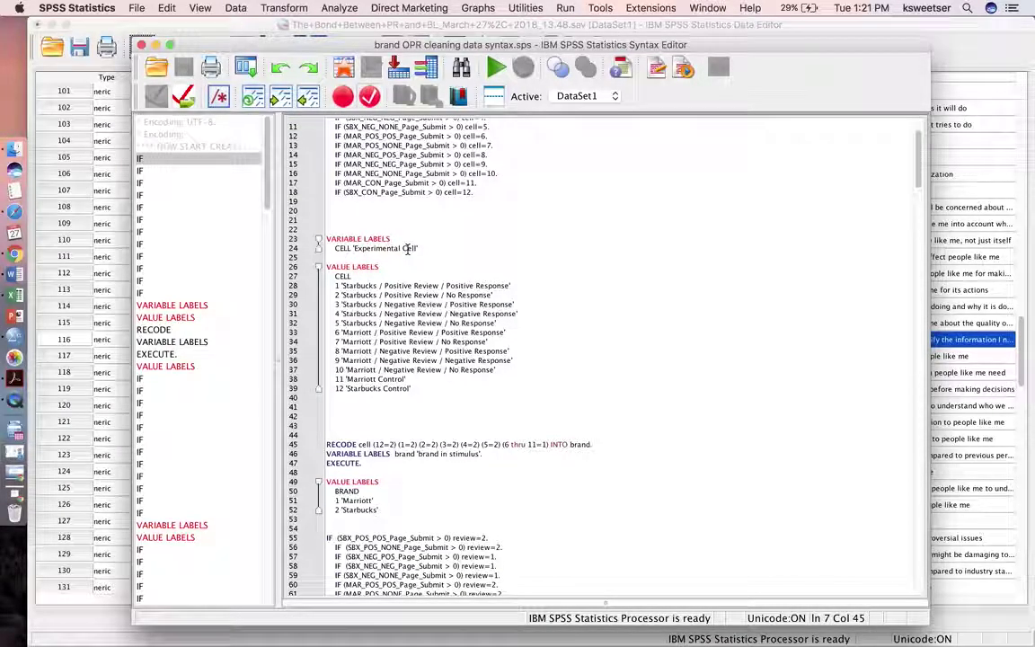
scroll(462, 242, "down", 3)
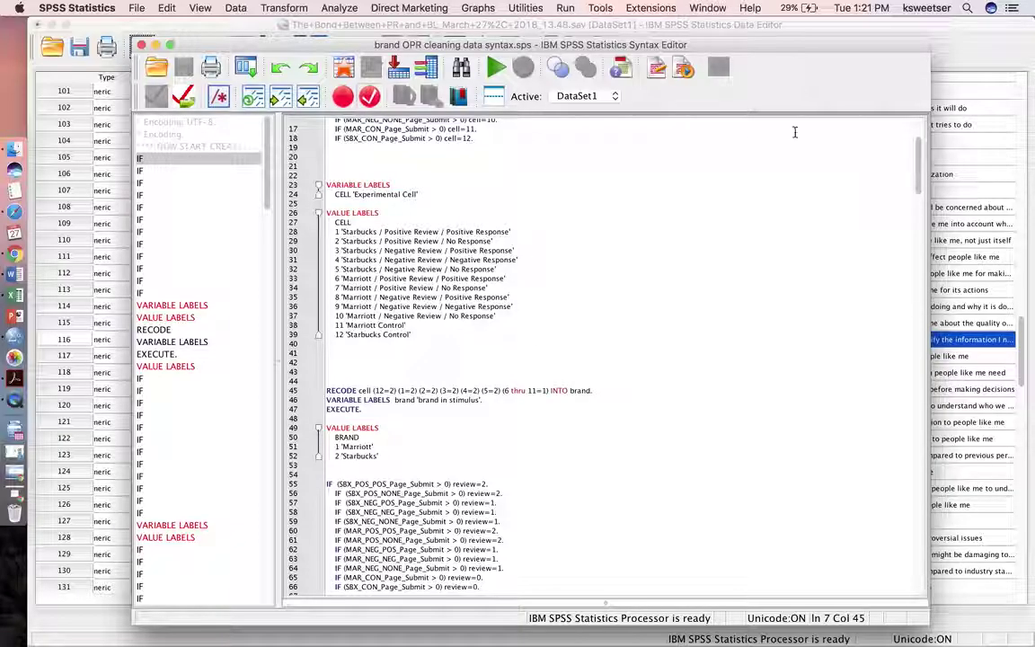
Bring the variable list forward and narrow the Label column.
left_click(791, 21)
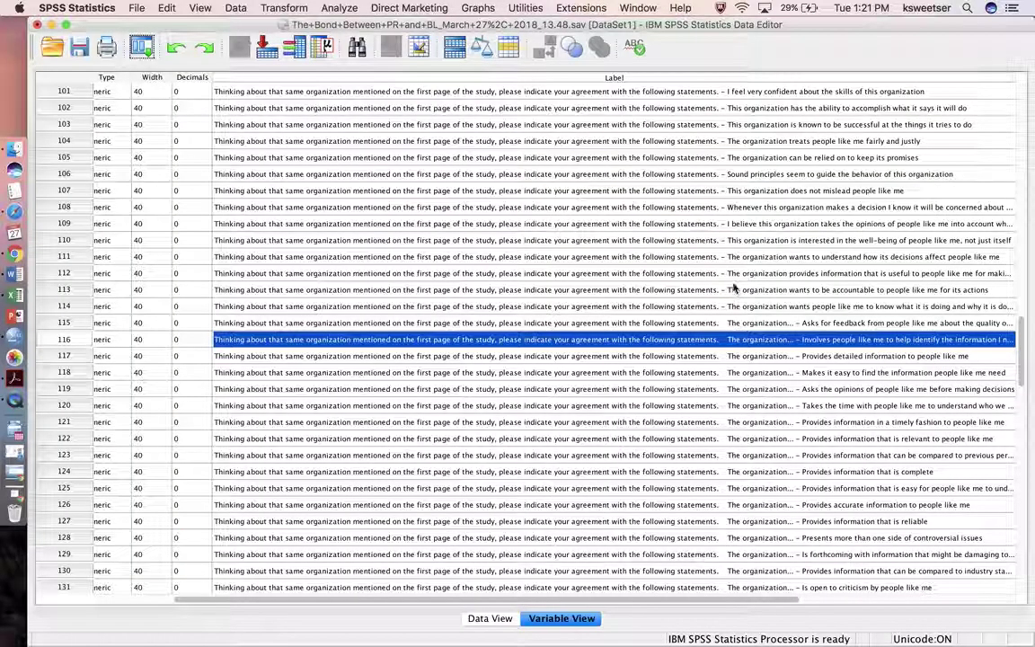
scroll(733, 288, "down", 2)
scroll(733, 288, "right", 2)
scroll(755, 292, "down", 1)
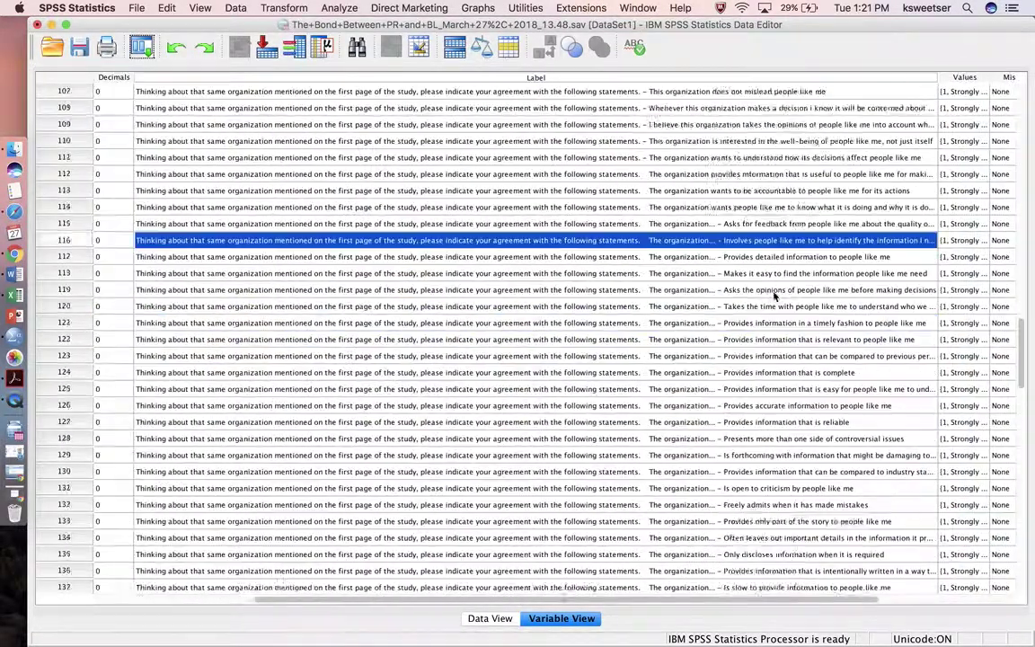
scroll(775, 297, "down", 5)
scroll(696, 261, "left", 3)
scroll(696, 261, "up", 6)
scroll(938, 159, "right", 1)
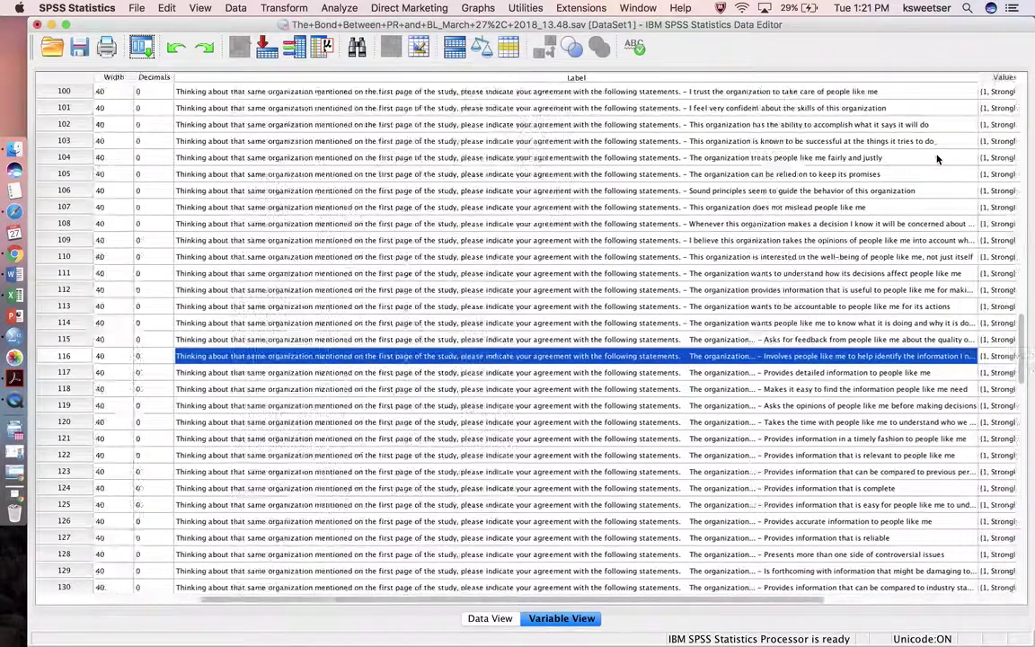
scroll(937, 159, "right", 3)
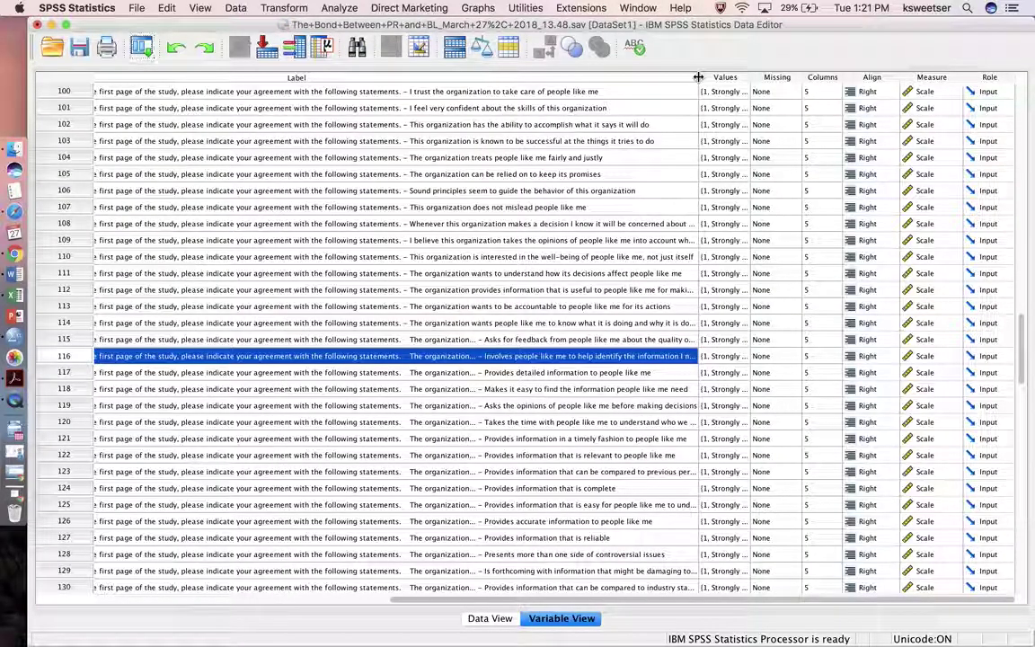
left_click_drag(699, 77, 490, 77)
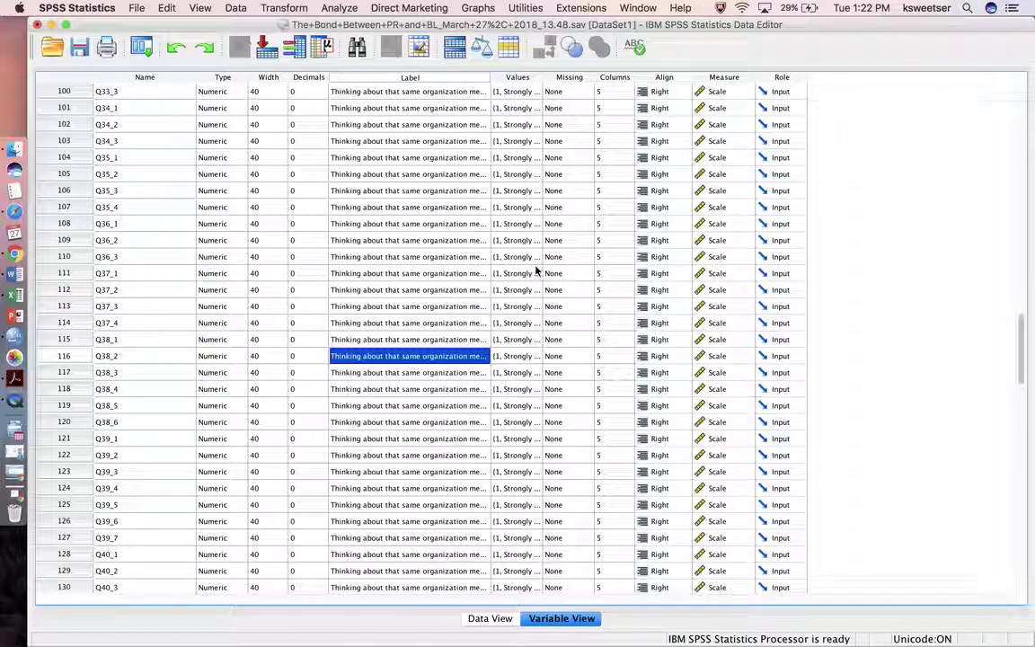
Open the value labels of Q36_1.
left_click(122, 225)
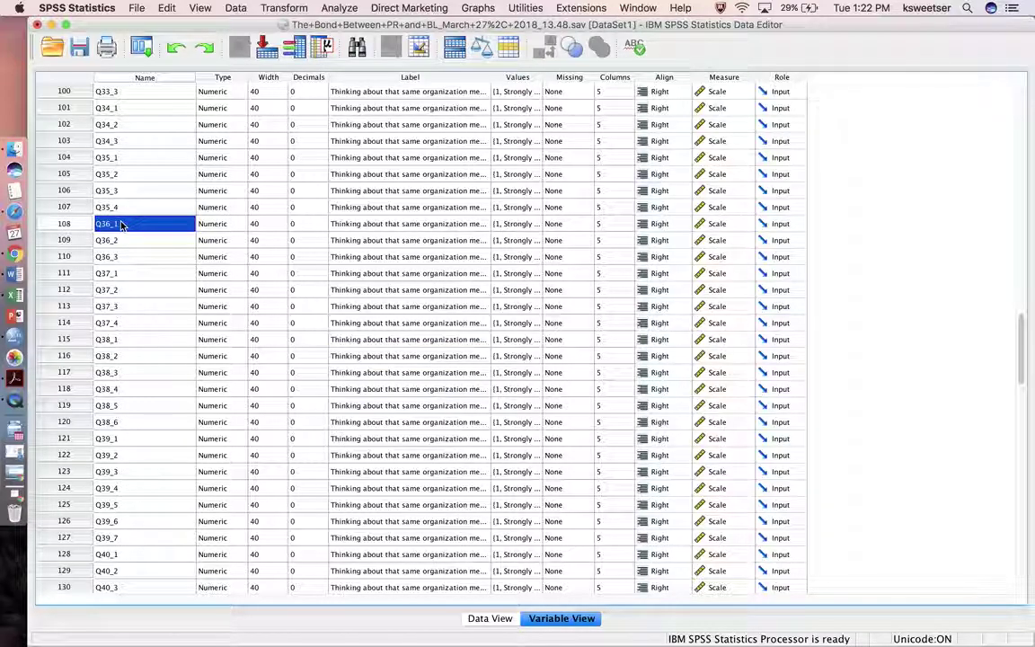
left_click(379, 226)
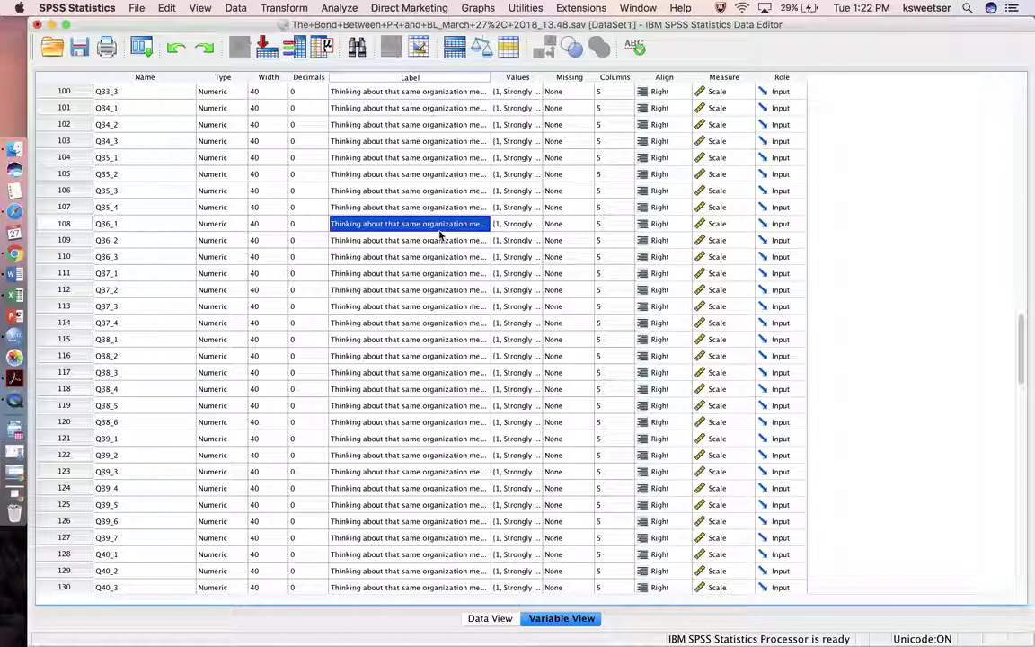
left_click(503, 224)
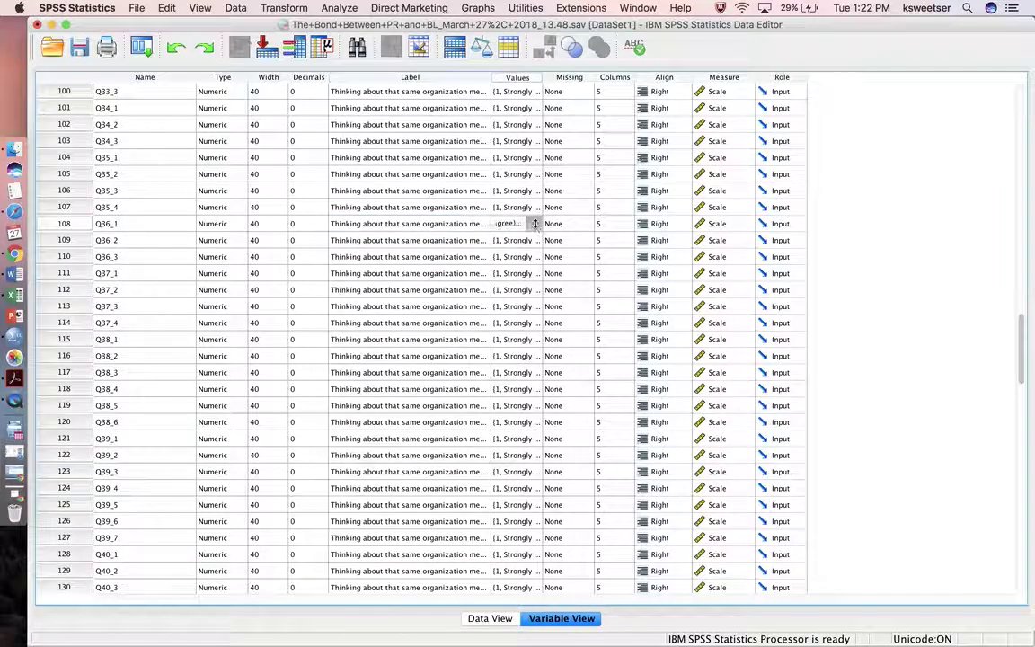
left_click(537, 224)
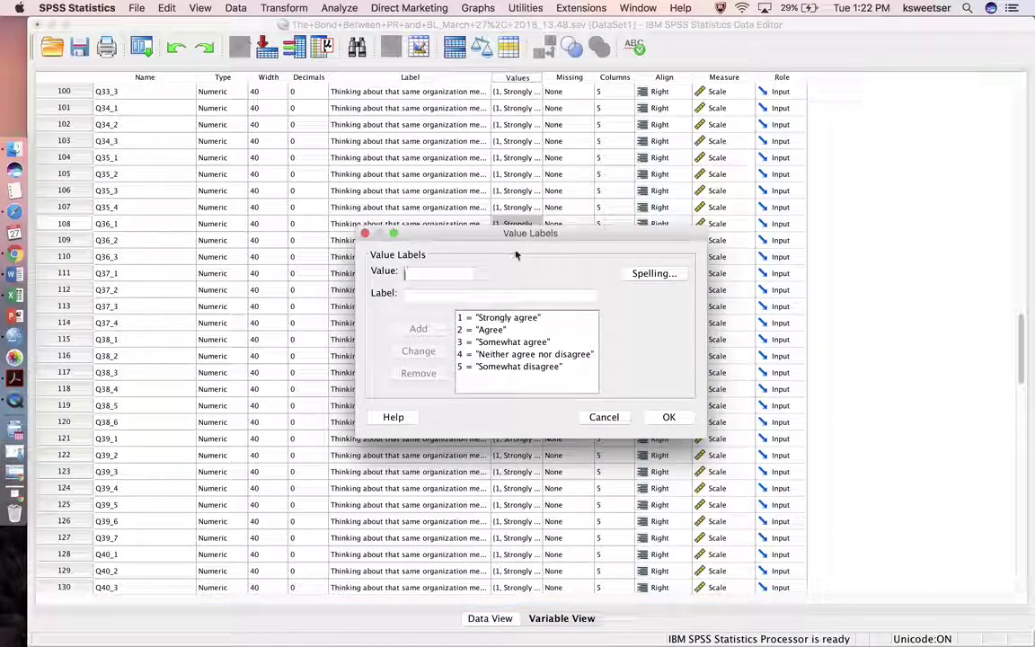
Cancel the Q36_1 value labels and bring the syntax editor forward.
left_click(606, 417)
key("ctrl+Up")
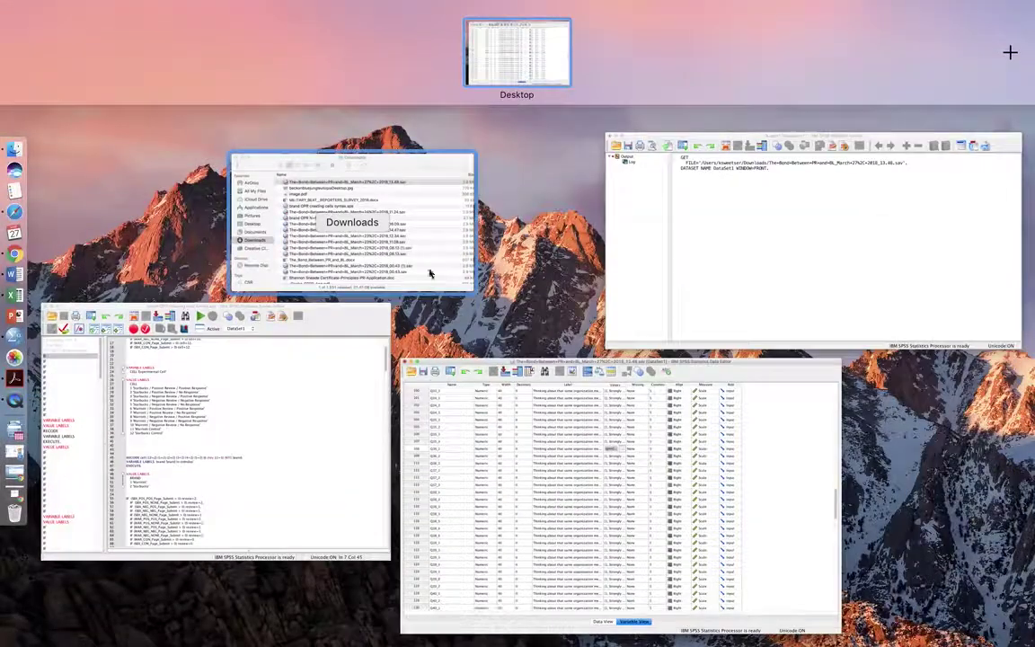
left_click(337, 400)
Scroll the script down to the CC/CV computations and Q30–Q36 variable labels.
scroll(495, 400, "down", 1)
scroll(495, 400, "down", 10)
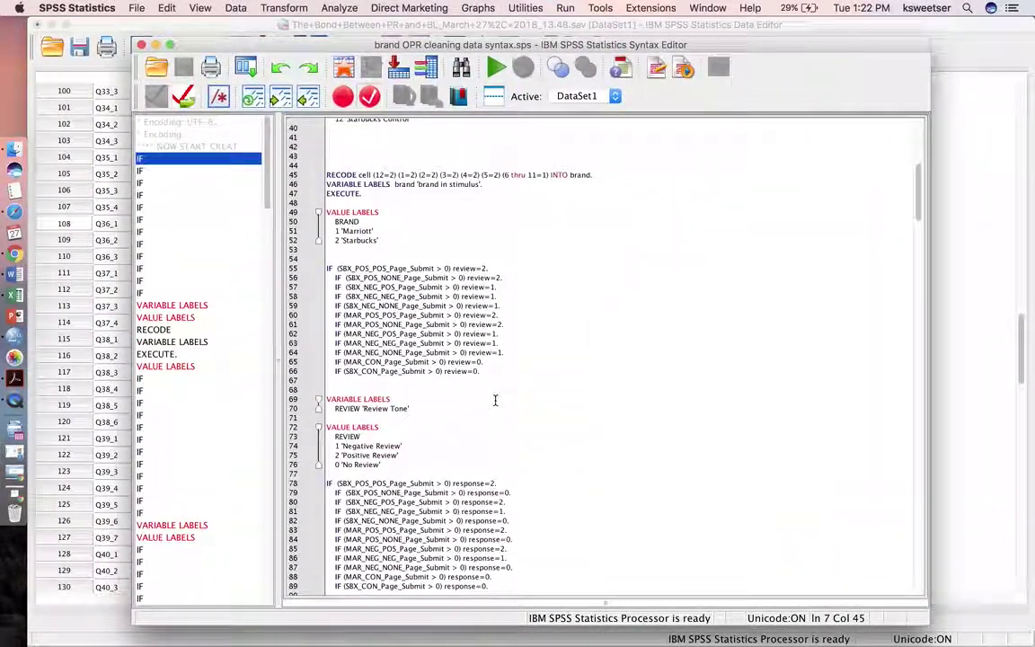
scroll(495, 400, "down", 2)
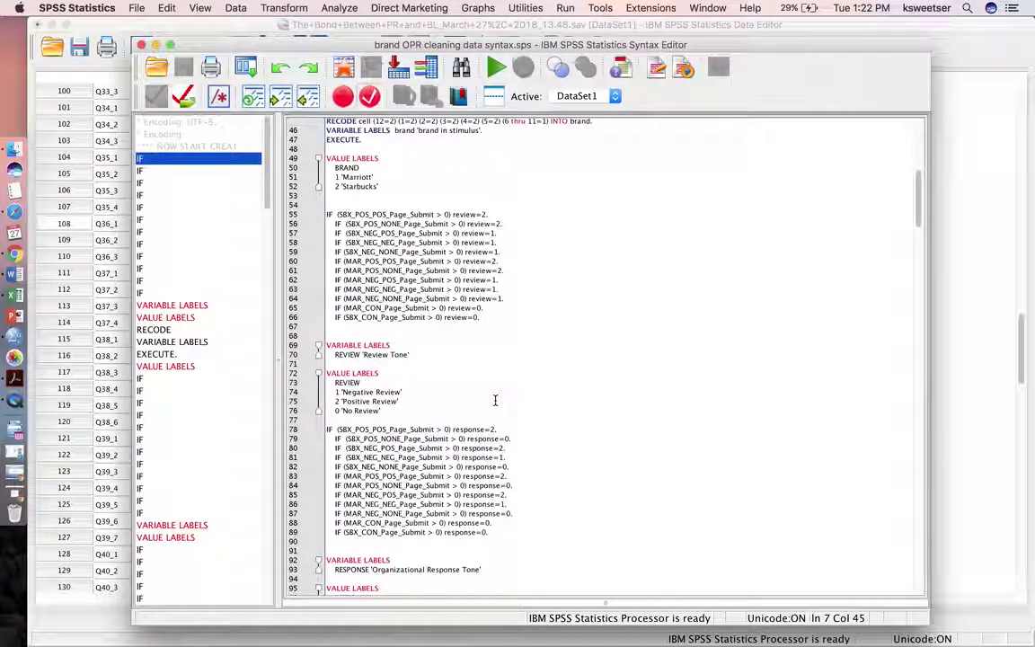
scroll(496, 400, "down", 3)
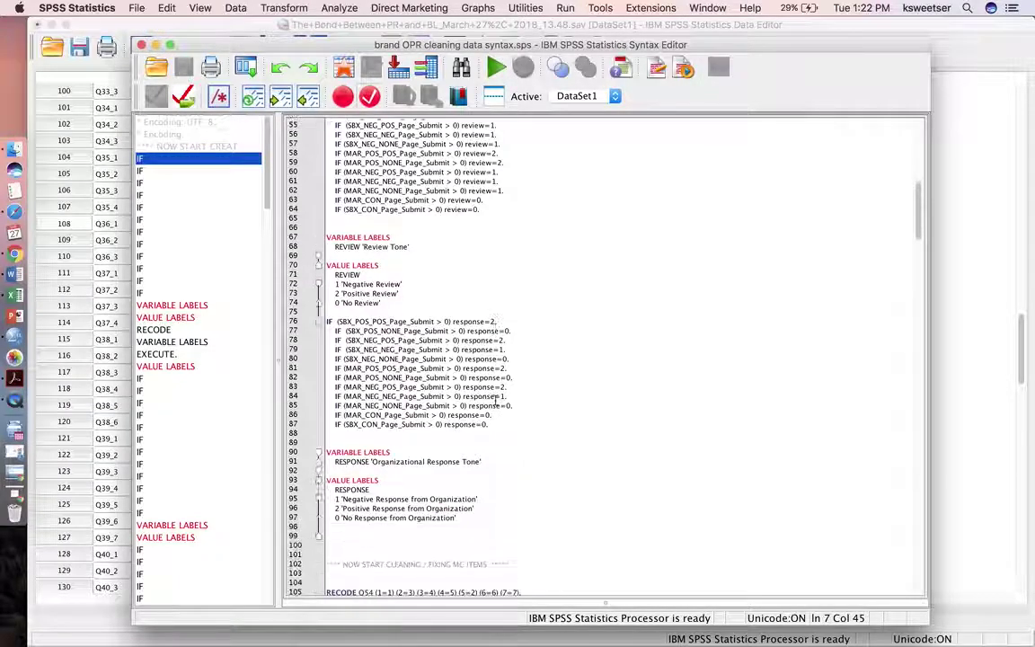
scroll(496, 400, "down", 2)
scroll(495, 400, "down", 3)
scroll(494, 397, "down", 1)
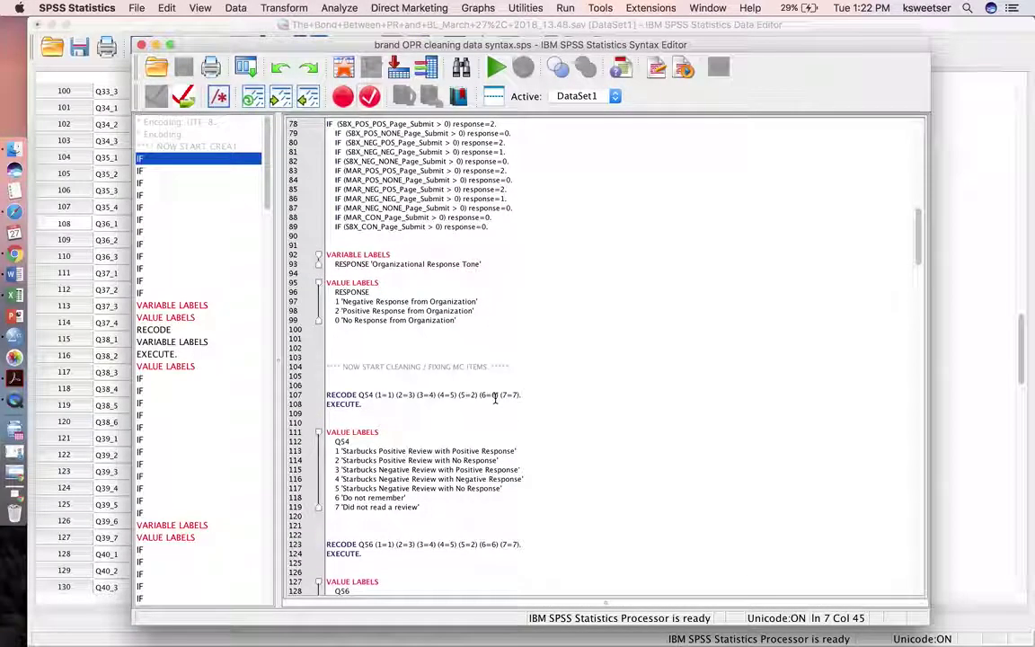
scroll(494, 399, "down", 2)
scroll(494, 398, "down", 1)
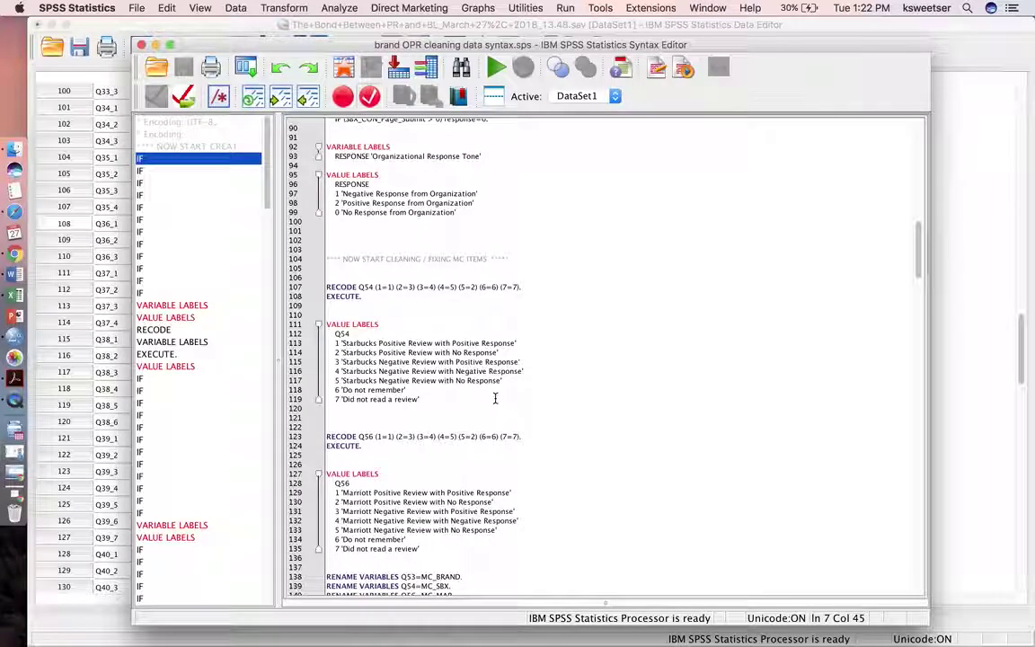
scroll(495, 398, "down", 3)
scroll(495, 398, "down", 1)
scroll(495, 398, "down", 2)
scroll(496, 398, "down", 1)
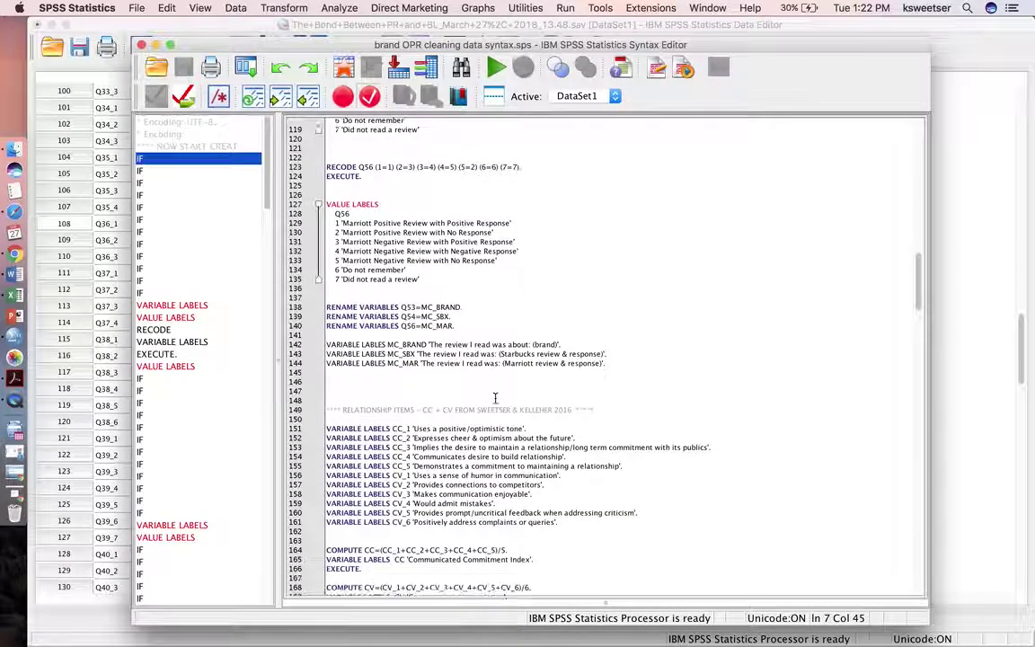
scroll(495, 399, "down", 3)
scroll(495, 398, "down", 1)
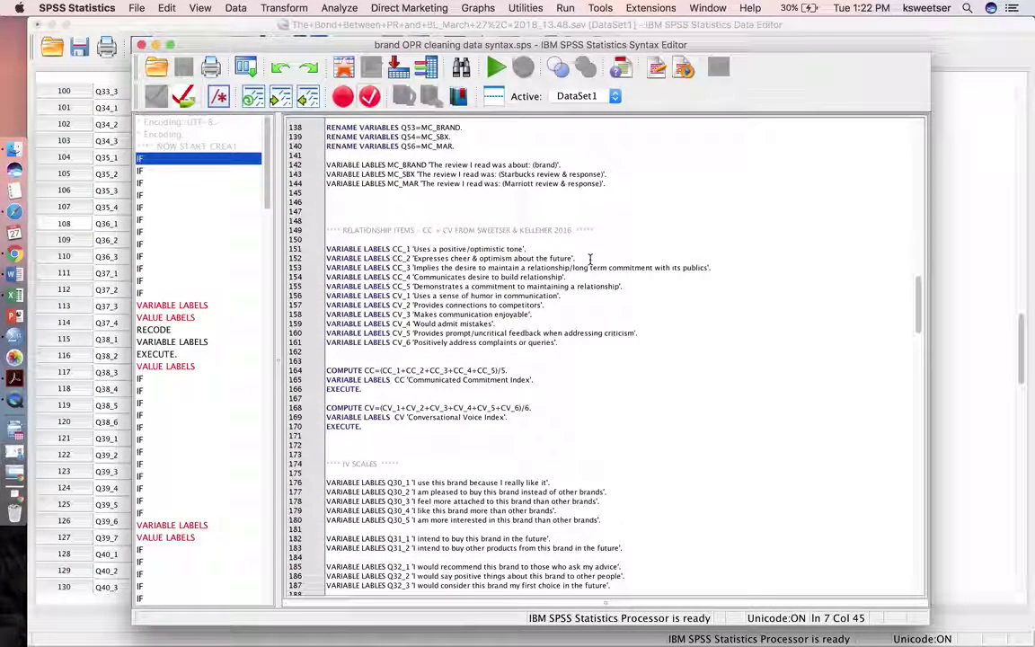
scroll(590, 260, "down", 1)
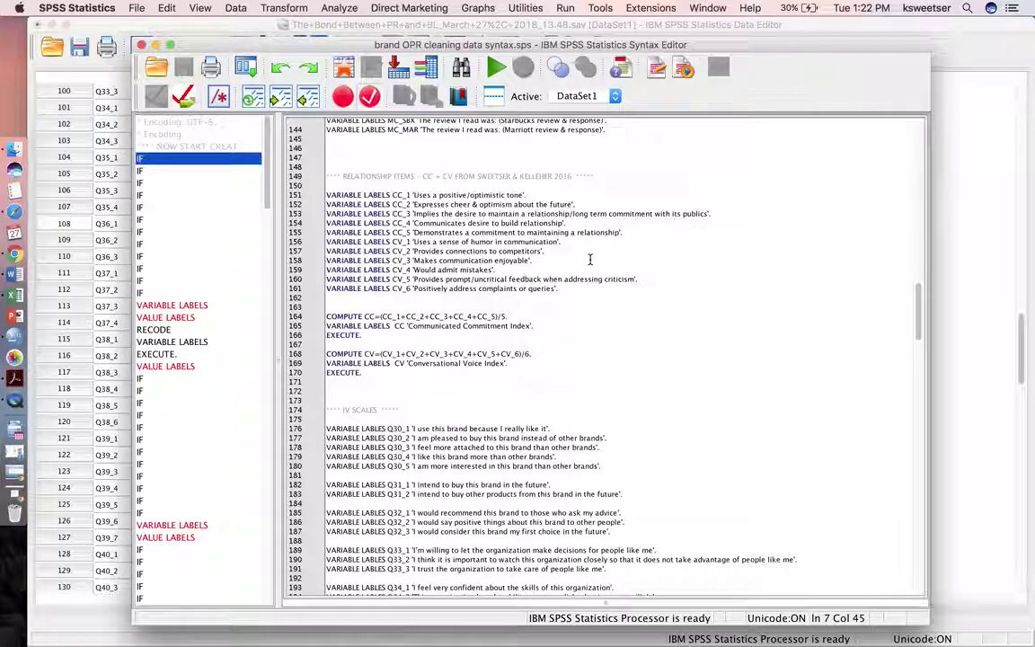
scroll(615, 307, "down", 1)
scroll(629, 368, "down", 2)
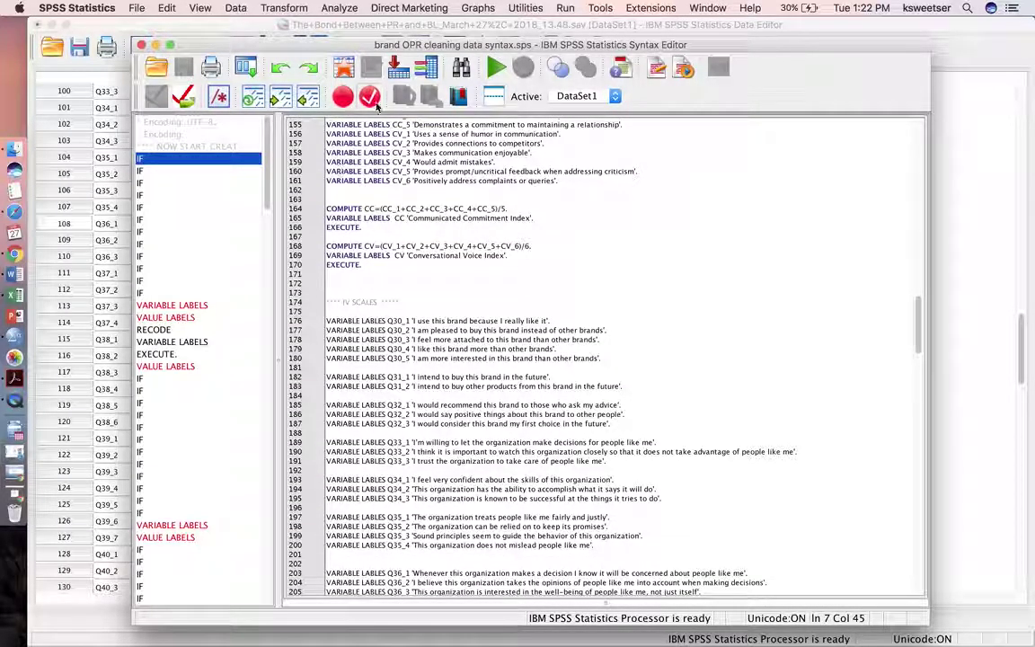
Trim Q35_2's label to 'The organization can be relied on to keep its promises'.
mouse_move(360, 51)
left_mouse_down()
mouse_move(349, 130)
mouse_move(346, 122)
left_mouse_up()
left_click(402, 169)
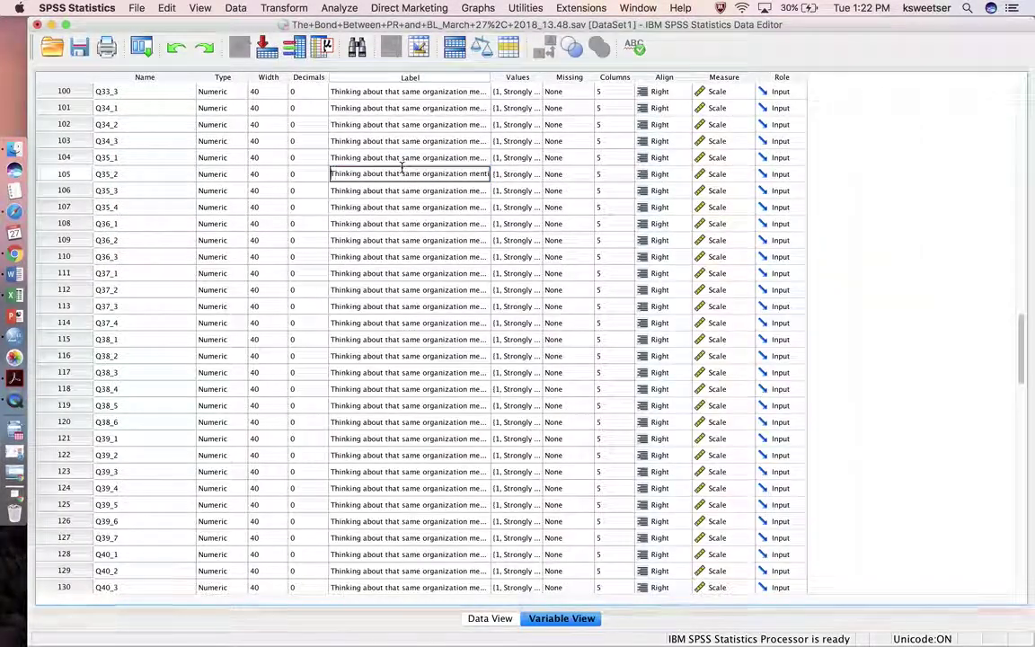
left_click_drag(462, 173, 319, 180)
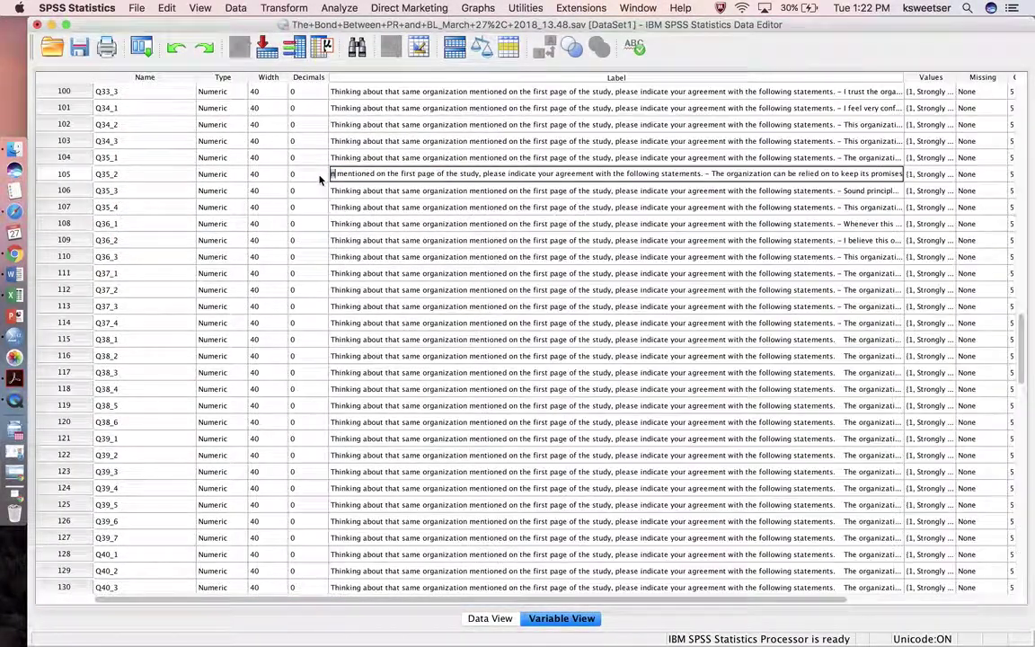
left_click(710, 175, "shift")
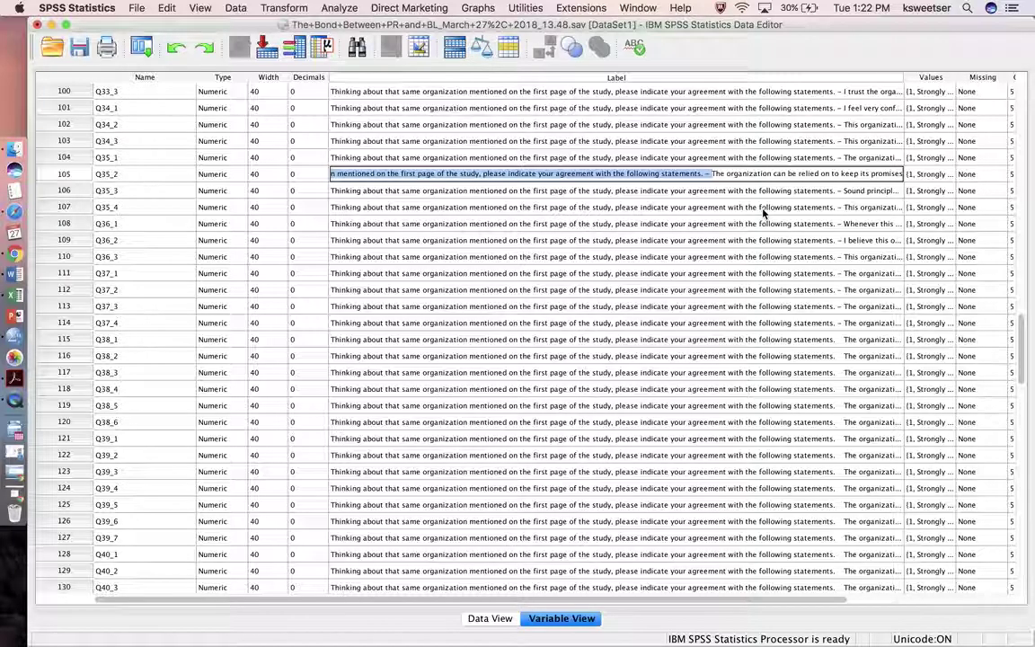
key("BackSpace")
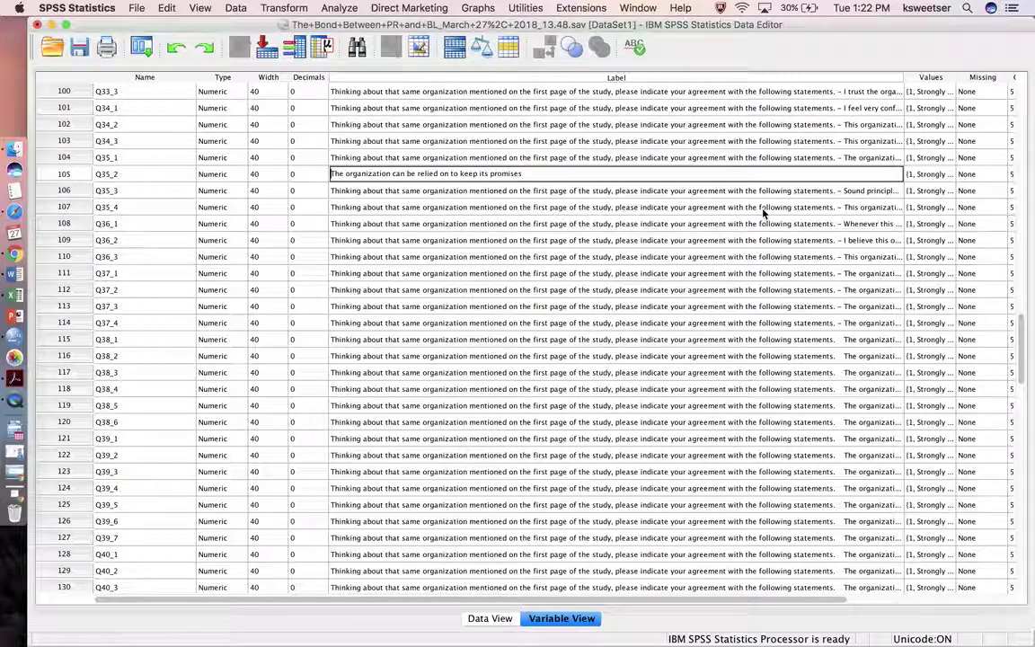
left_click(668, 207)
key("ctrl+Up")
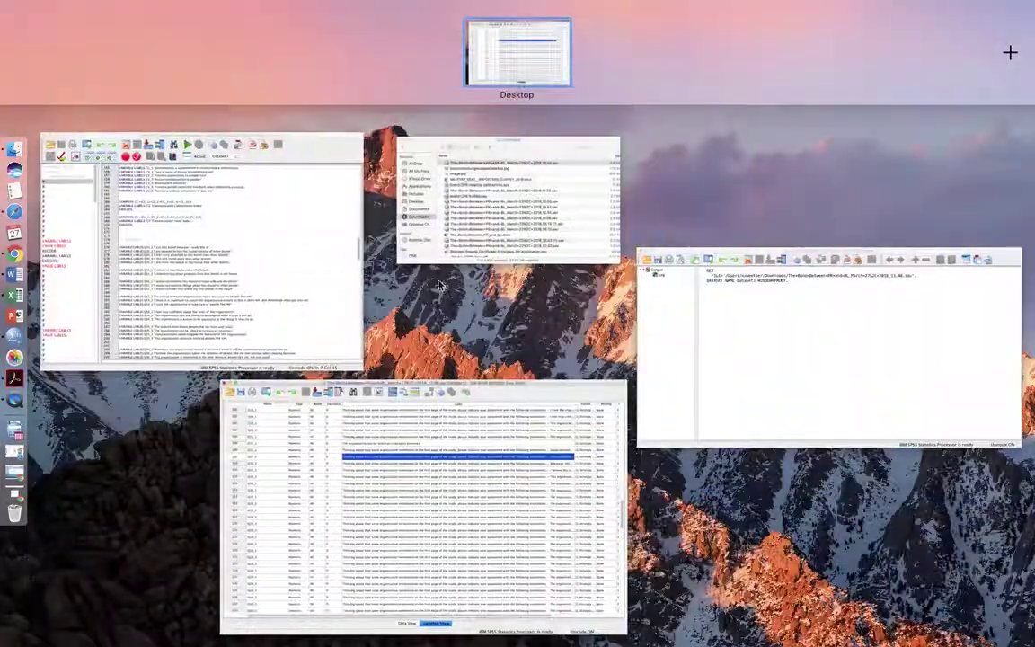
left_click(323, 270)
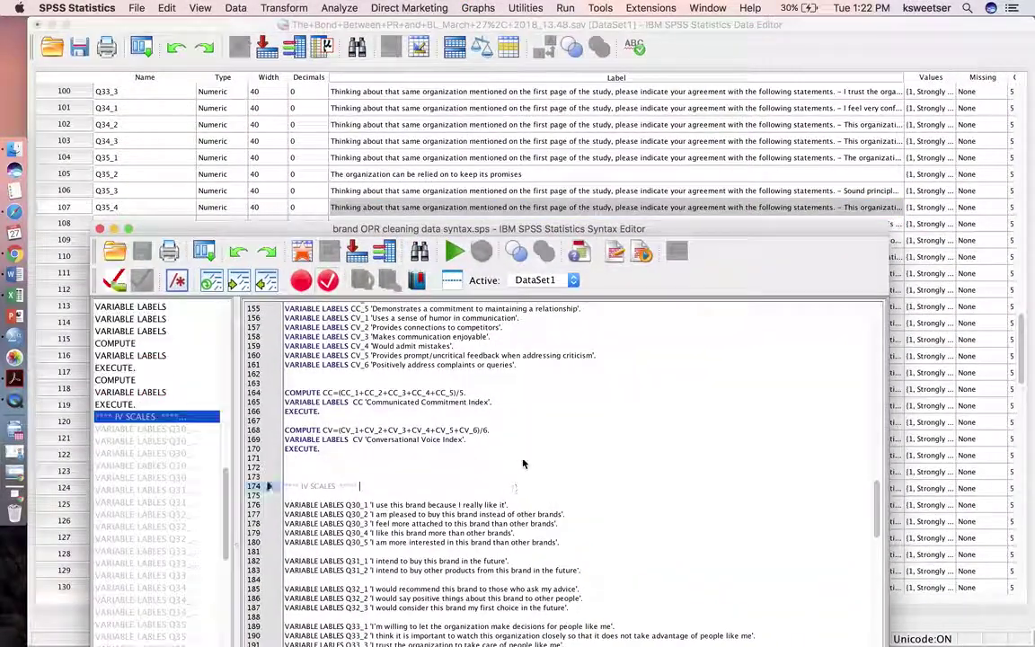
left_click_drag(542, 228, 560, 79)
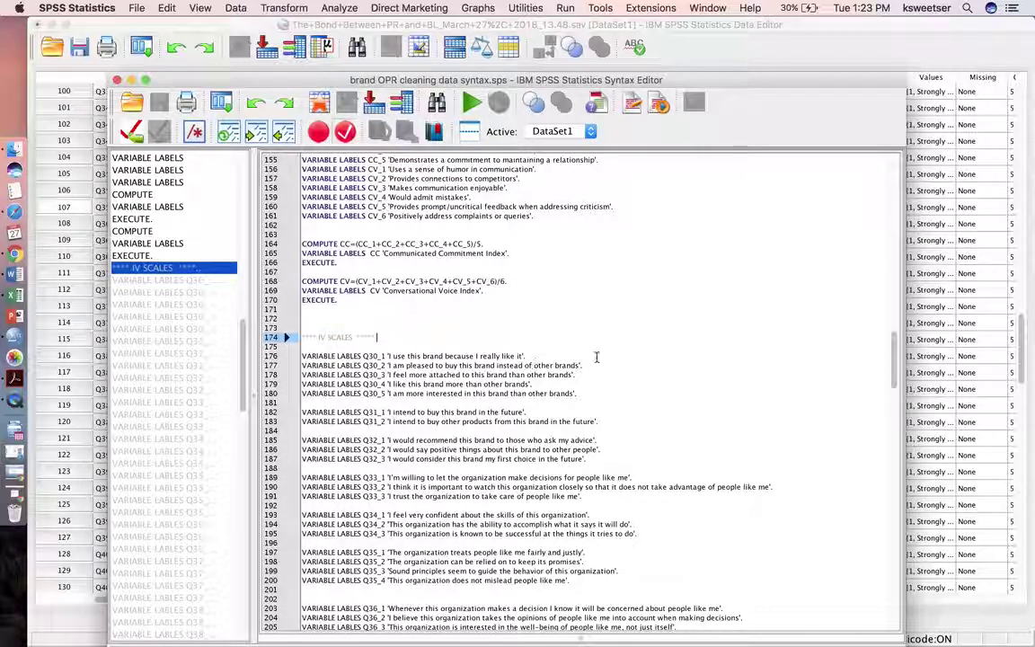
scroll(612, 339, "down", 2)
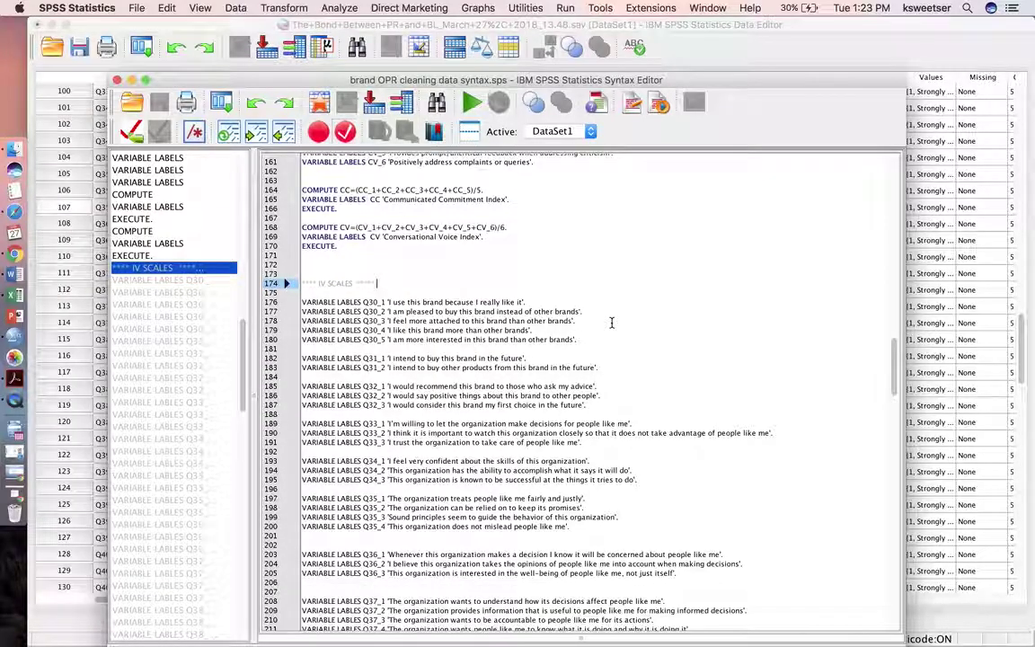
scroll(620, 377, "down", 8)
scroll(624, 386, "down", 3)
scroll(623, 386, "down", 6)
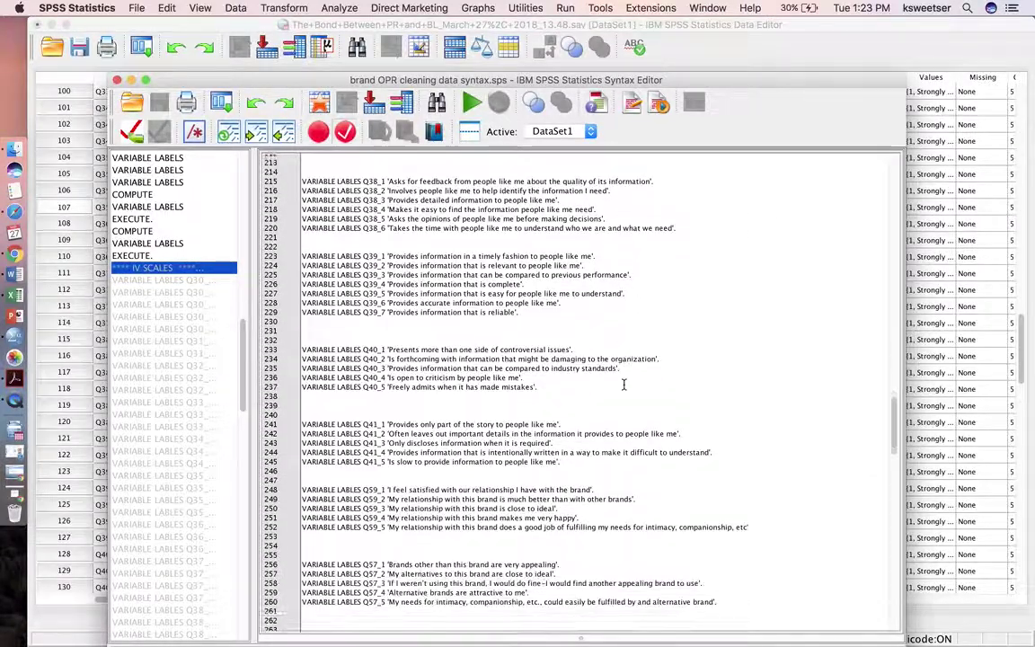
scroll(624, 386, "down", 12)
scroll(624, 386, "down", 11)
scroll(623, 385, "down", 3)
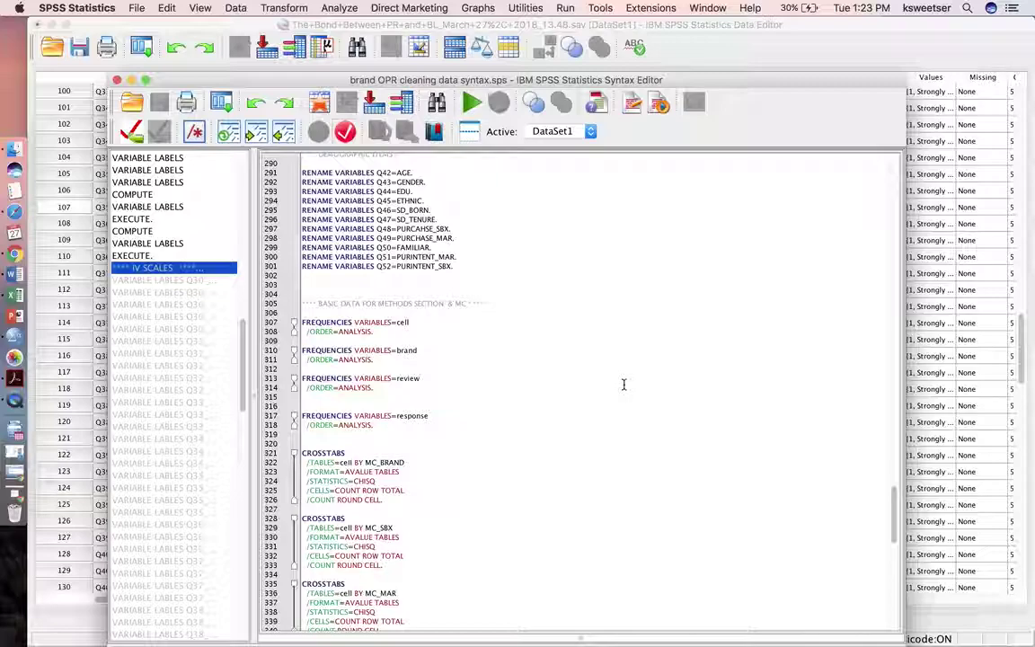
scroll(624, 385, "down", 2)
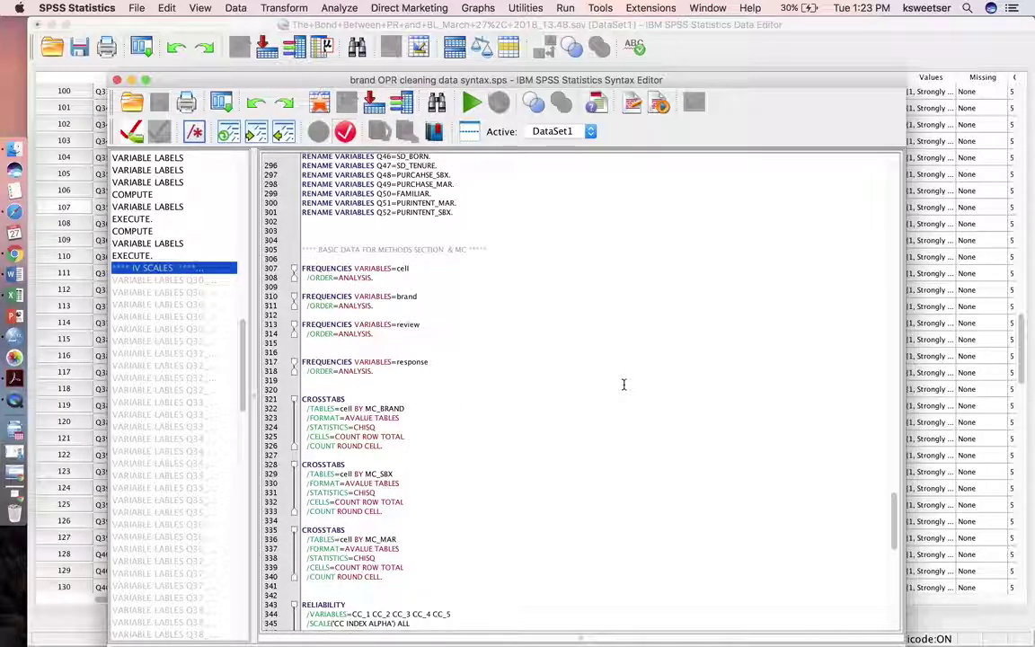
scroll(624, 385, "down", 3)
scroll(623, 384, "down", 6)
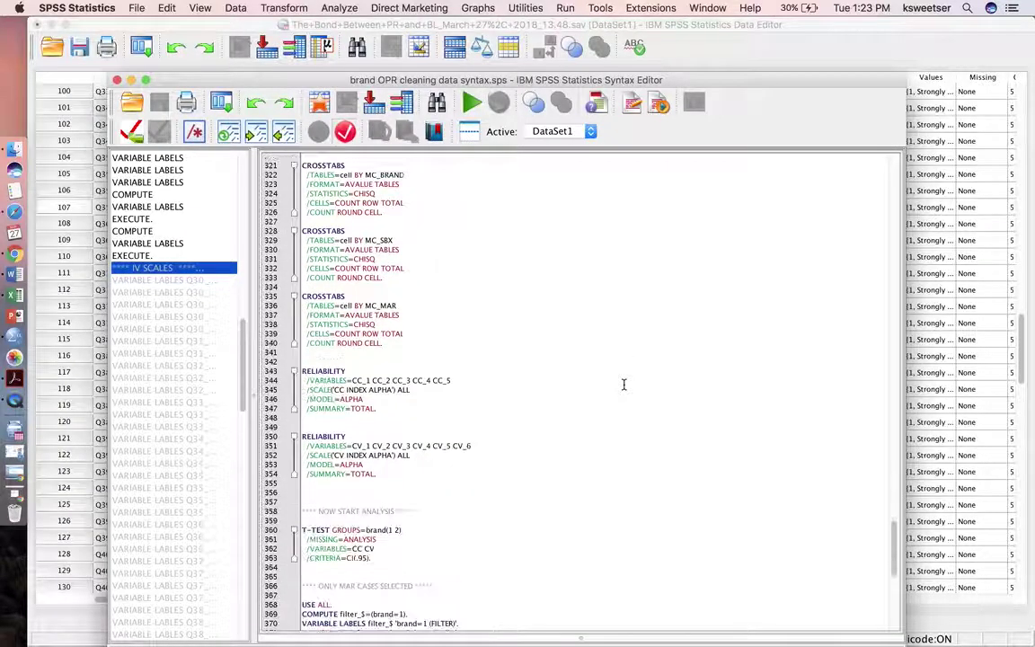
scroll(624, 385, "down", 4)
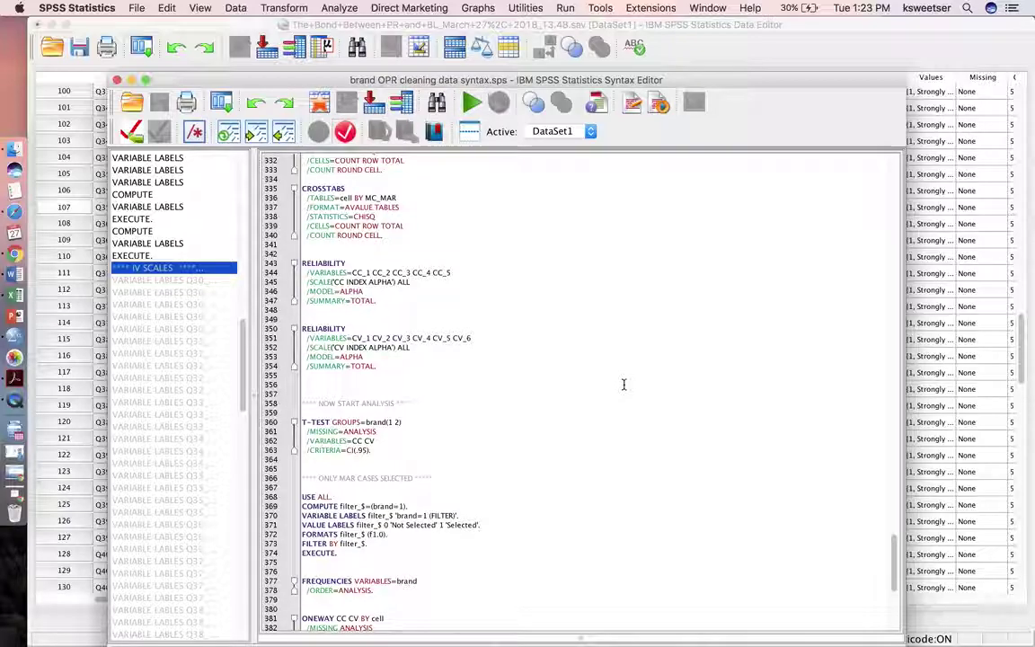
scroll(624, 385, "down", 2)
scroll(624, 385, "down", 6)
scroll(624, 384, "down", 3)
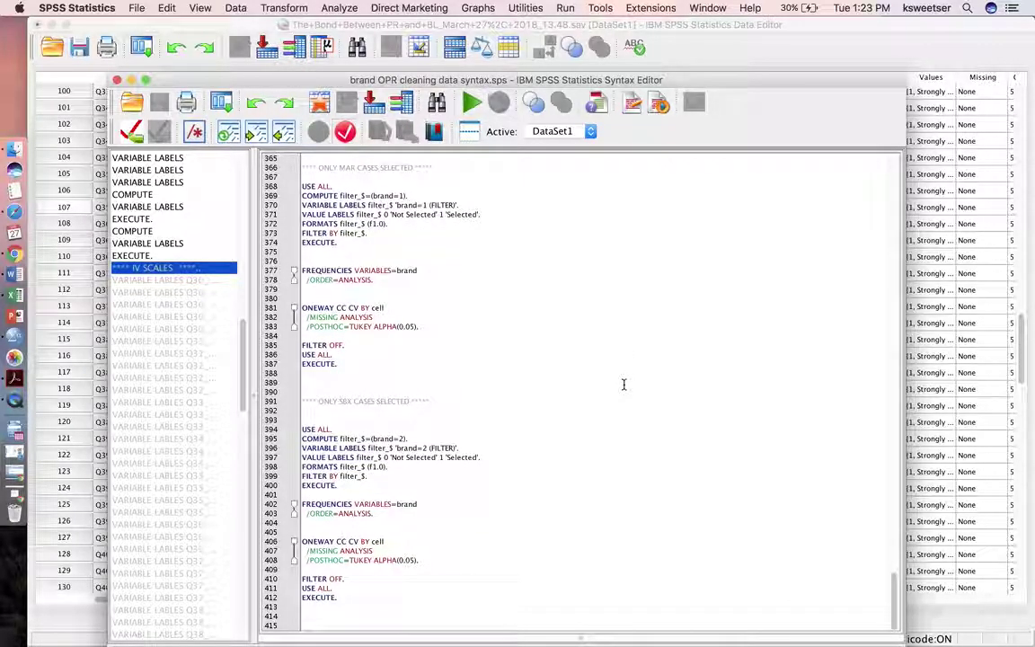
scroll(624, 385, "up", 5)
scroll(624, 385, "up", 10)
scroll(624, 385, "up", 5)
scroll(624, 388, "down", 10)
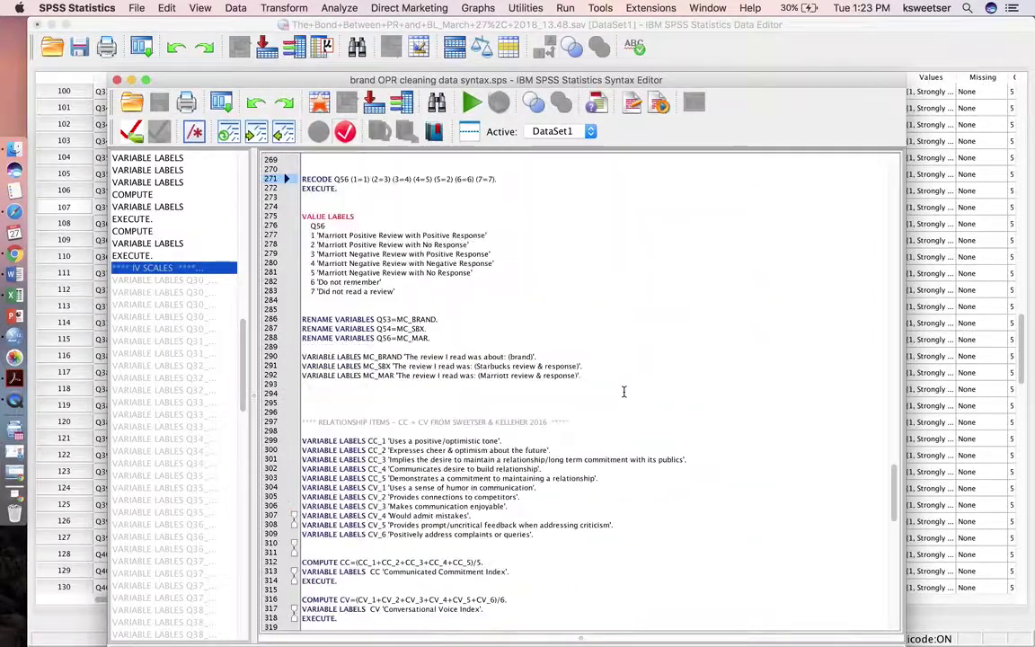
scroll(623, 392, "up", 15)
scroll(626, 432, "up", 15)
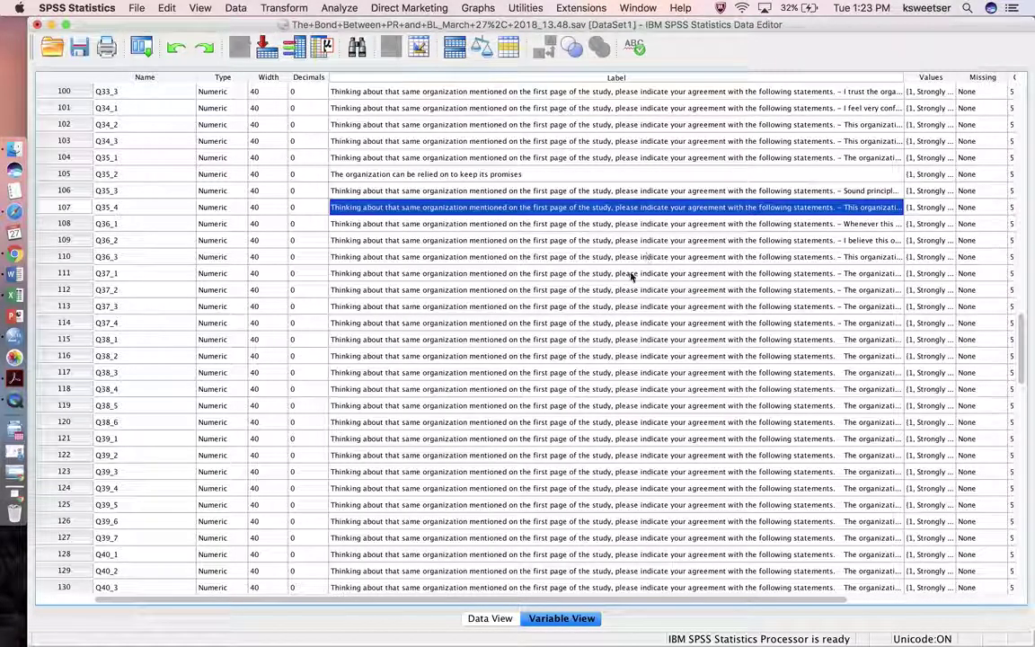
Show the data, syntax, output and downloads windows side by side in Mission Control.
key("ctrl+Up")
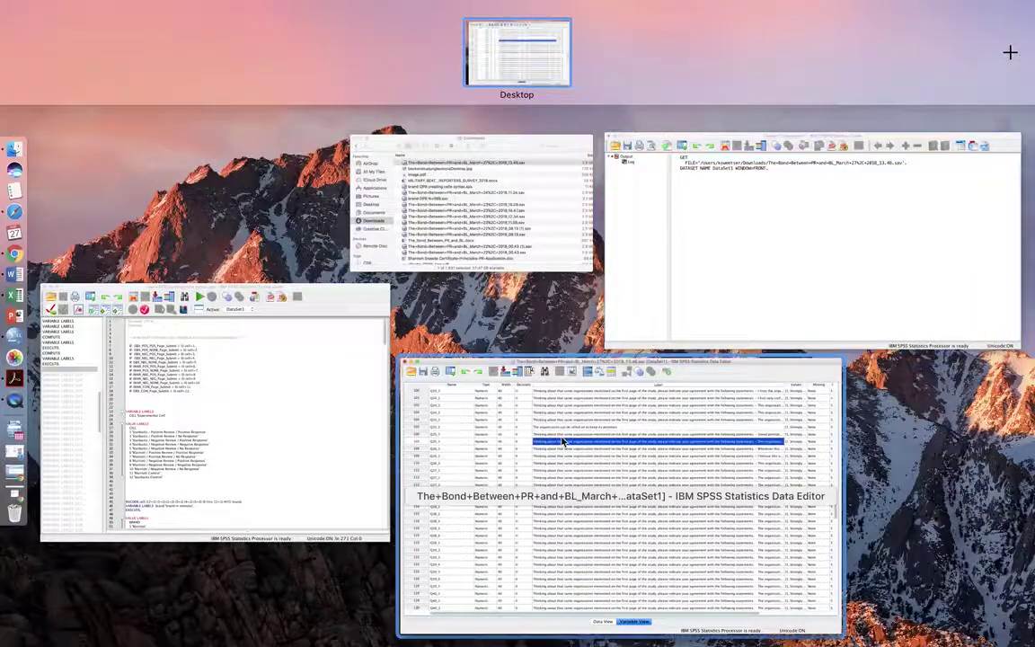
Run syntax lines 7–39, the IF statements and labels that create the cell variable.
left_click(312, 416)
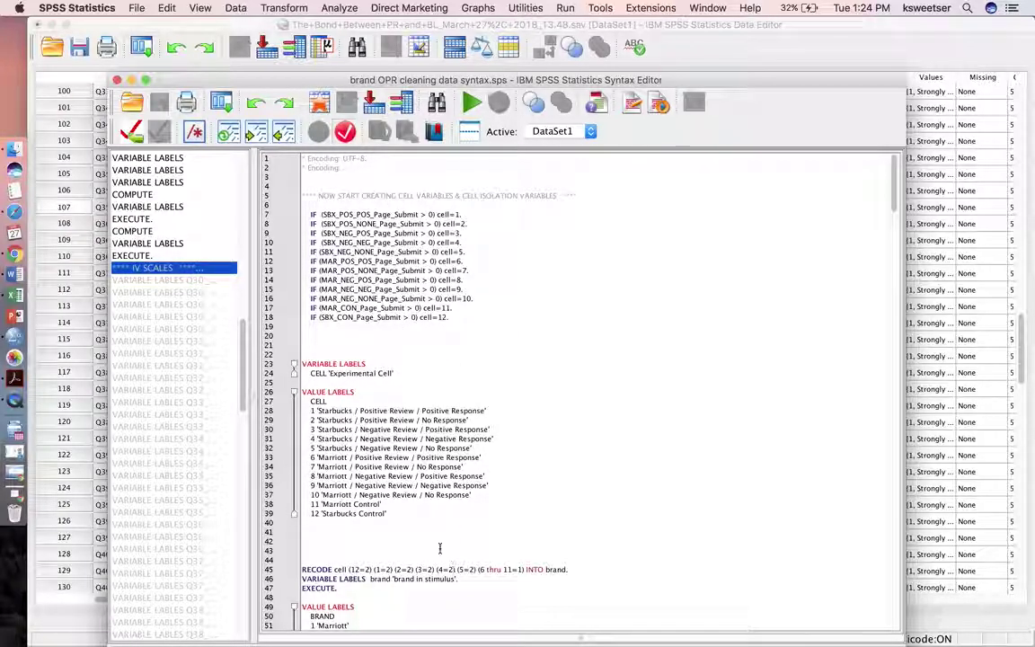
mouse_move(388, 514)
left_mouse_down()
mouse_move(389, 206)
mouse_move(297, 213)
left_mouse_up()
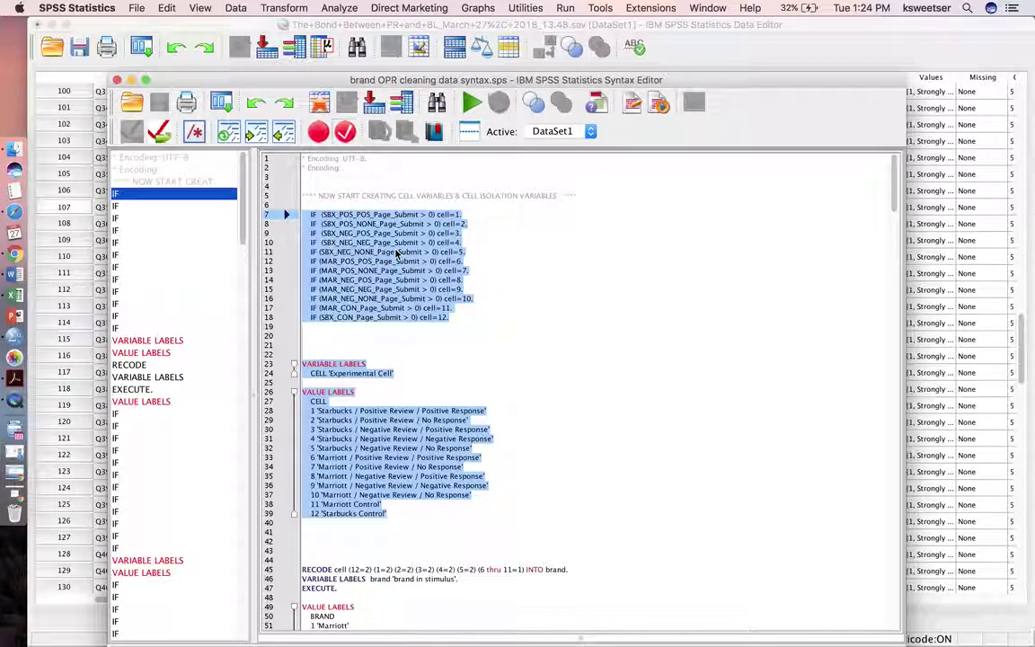
left_click(468, 105)
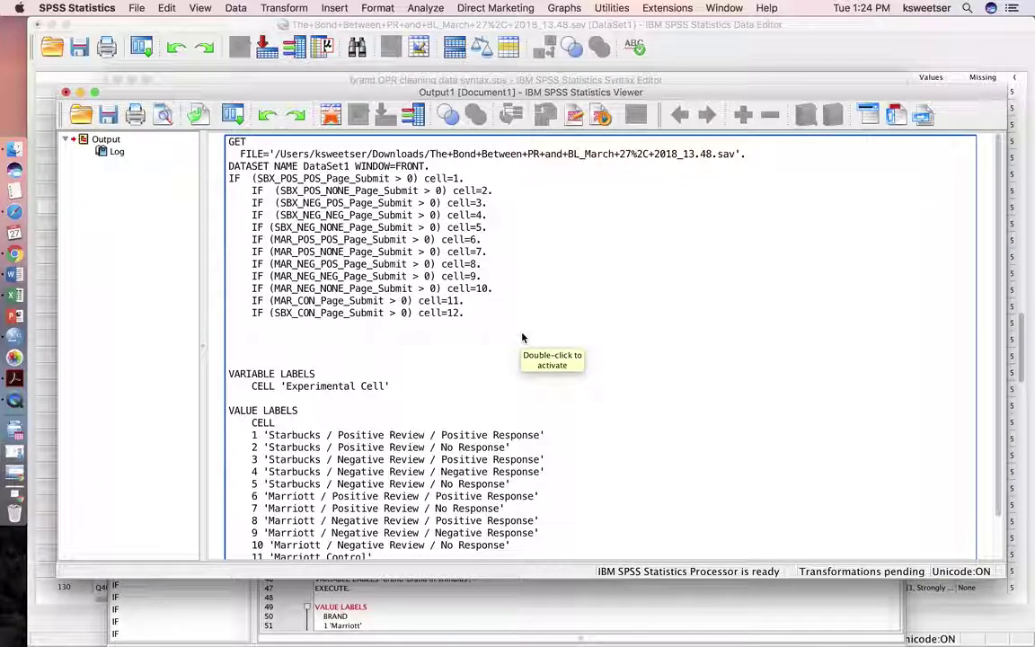
Switch to the Variable View and select the new cell variable at row 181.
scroll(522, 337, "down", 3)
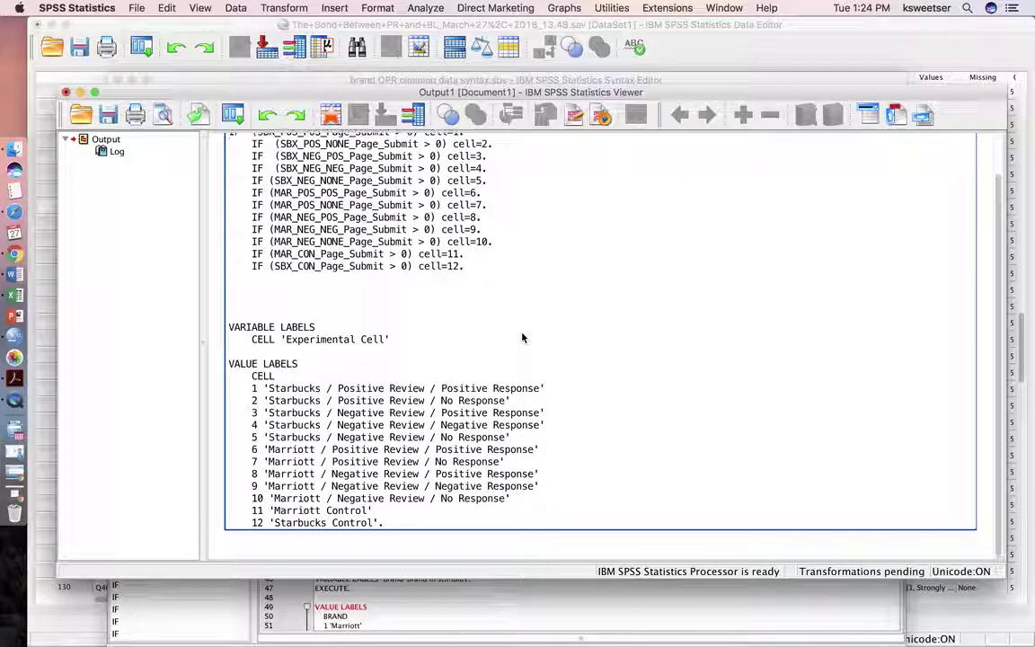
left_click(609, 82)
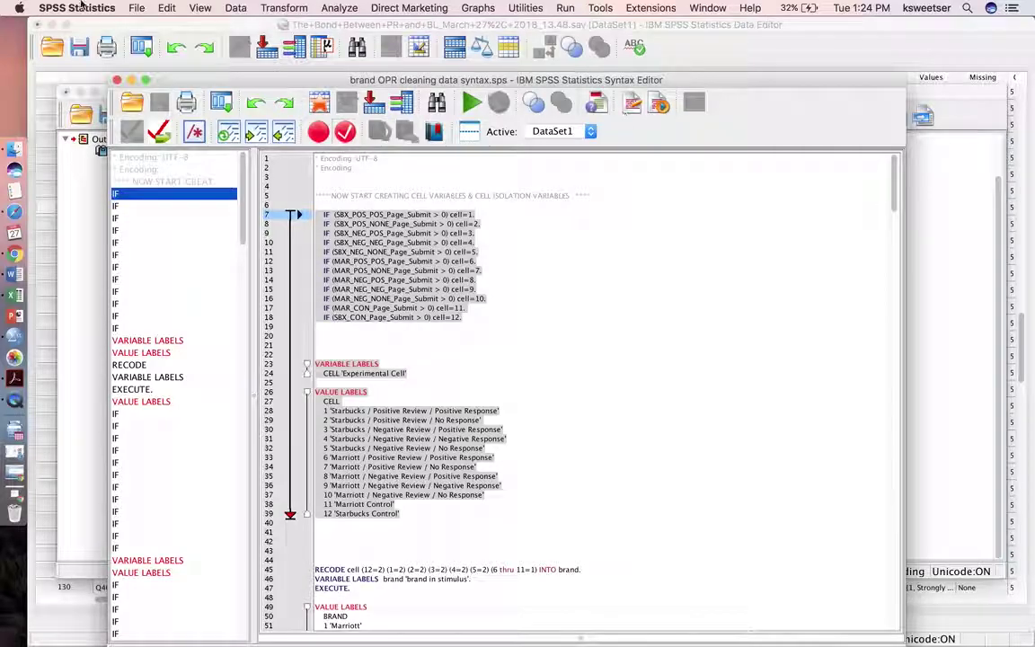
key("ctrl+Up")
left_click(608, 613)
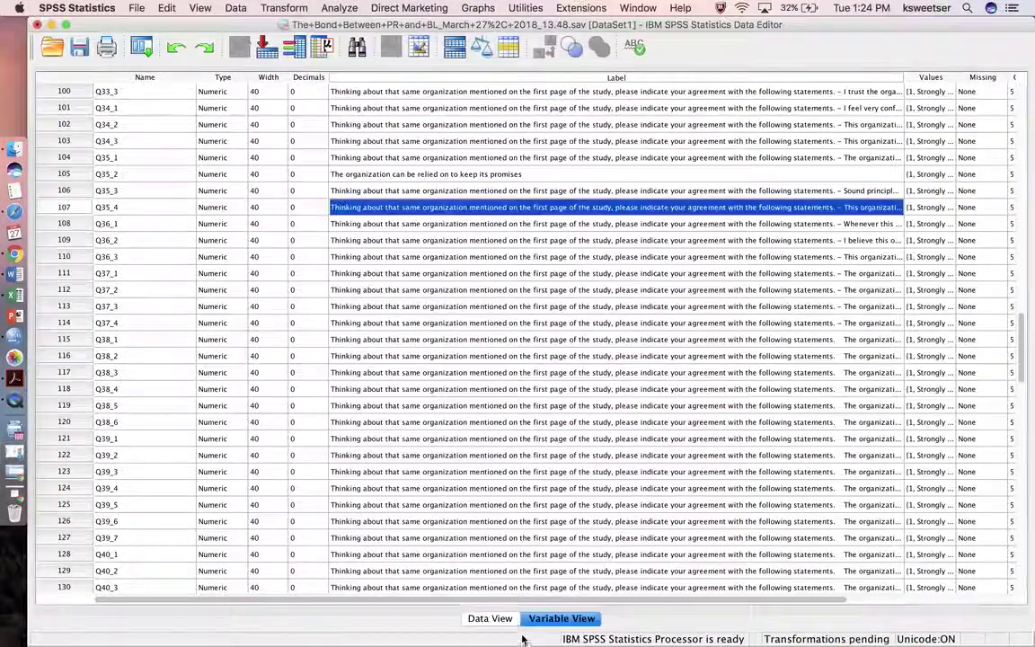
scroll(617, 517, "down", 5)
scroll(617, 513, "down", 5)
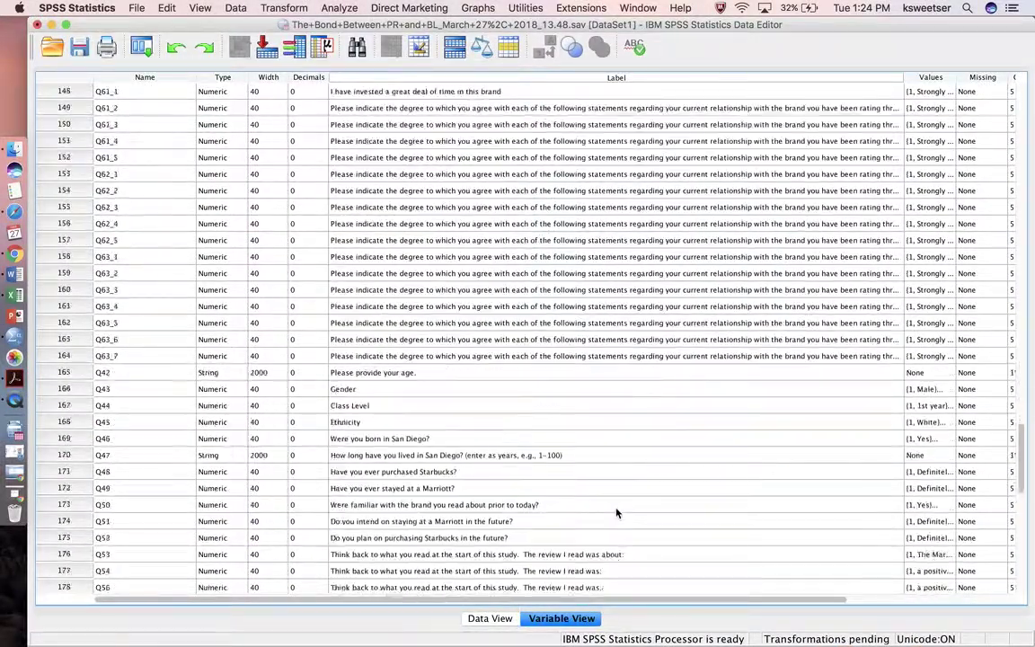
scroll(616, 513, "down", 5)
left_click(89, 376)
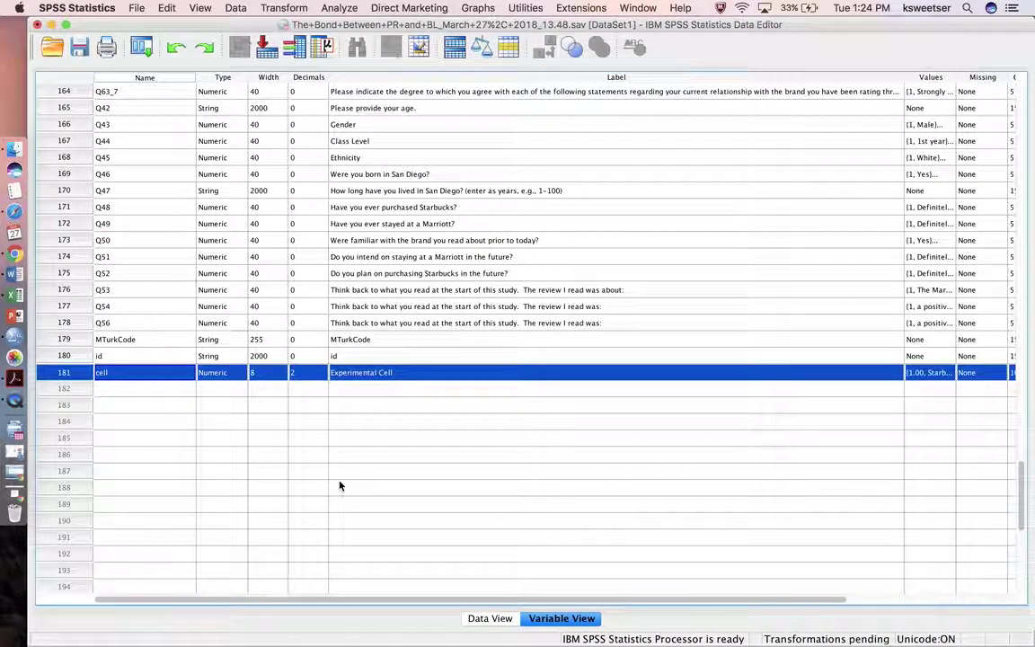
Review the cell variable's twelve Starbucks/Marriott condition value labels without changing them.
left_click(956, 378)
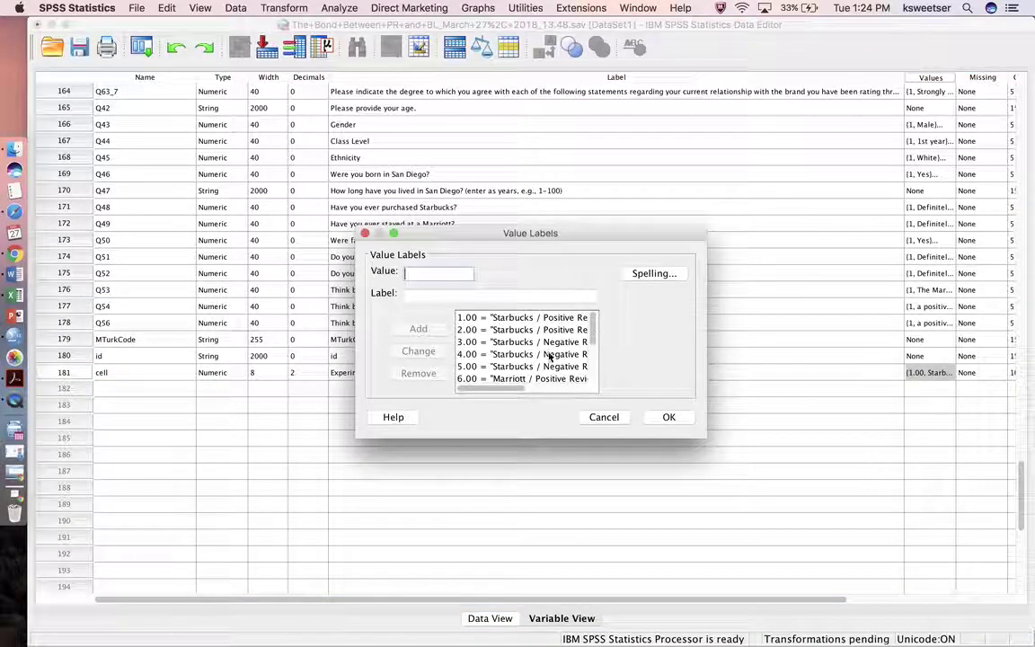
scroll(547, 351, "down", 1)
scroll(550, 357, "down", 4)
scroll(550, 357, "down", 1)
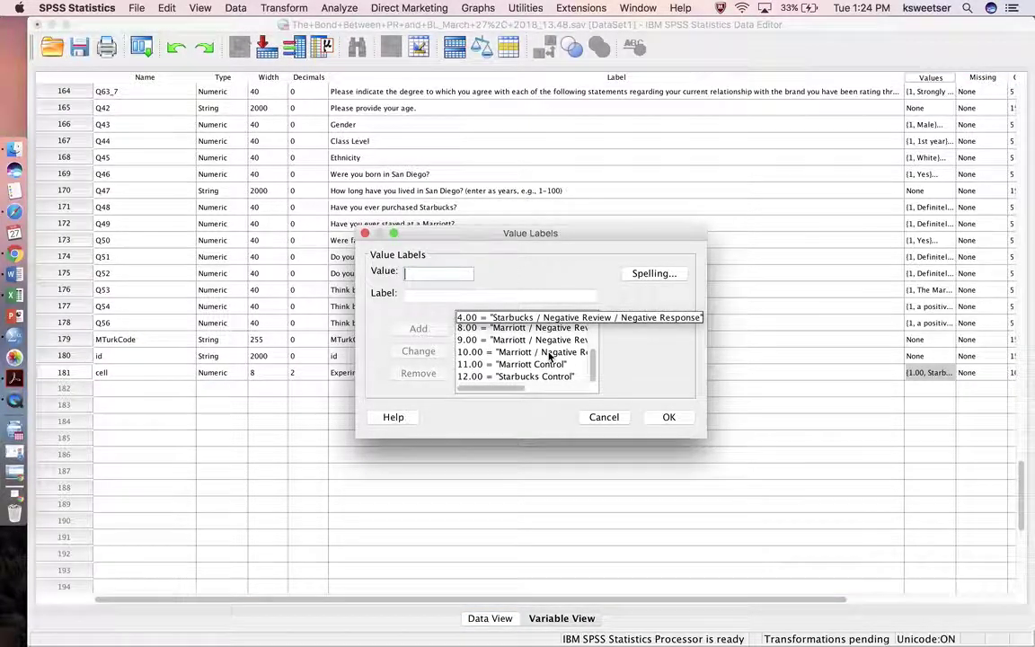
scroll(550, 356, "up", 3)
scroll(550, 355, "up", 2)
left_click(618, 423)
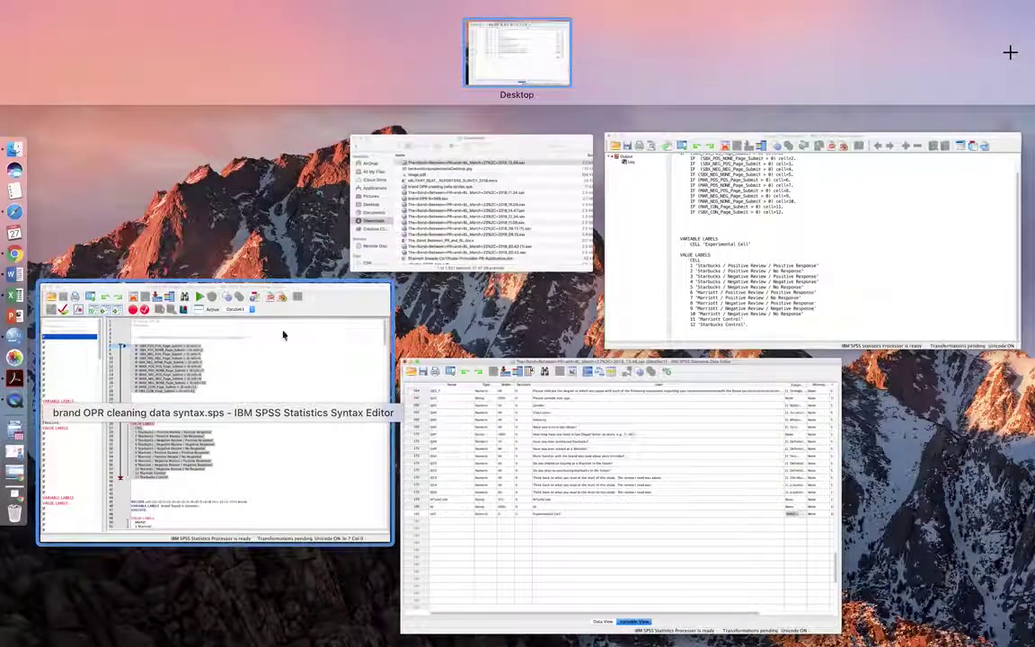
Bring the cleaning syntax back to the front, select all of it, and move its window lower.
left_click(284, 336)
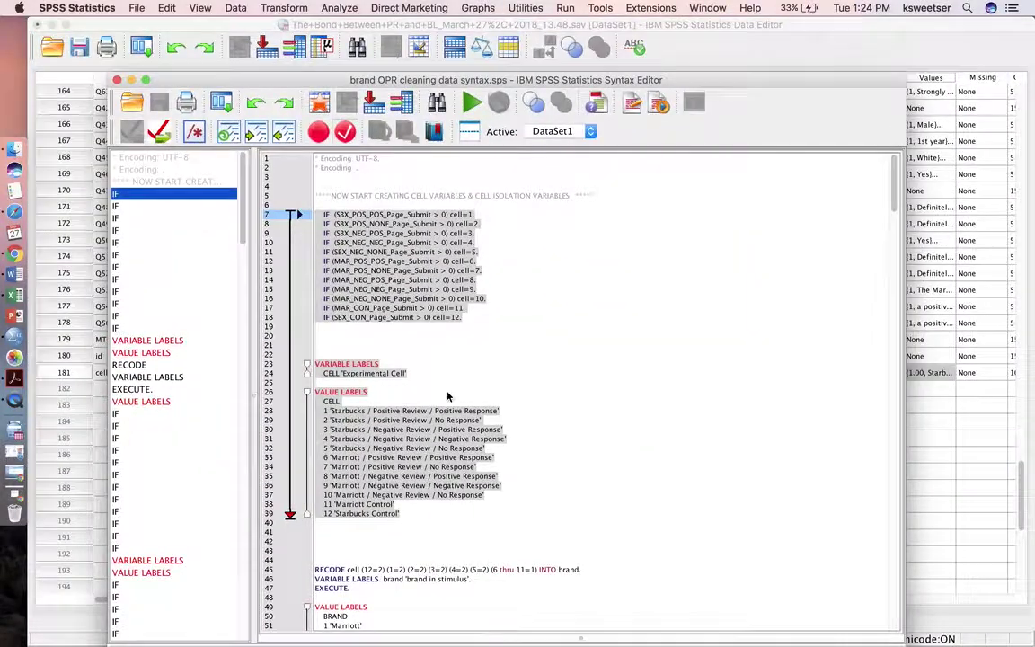
left_click(448, 396)
scroll(448, 396, "down", 3)
scroll(448, 397, "down", 5)
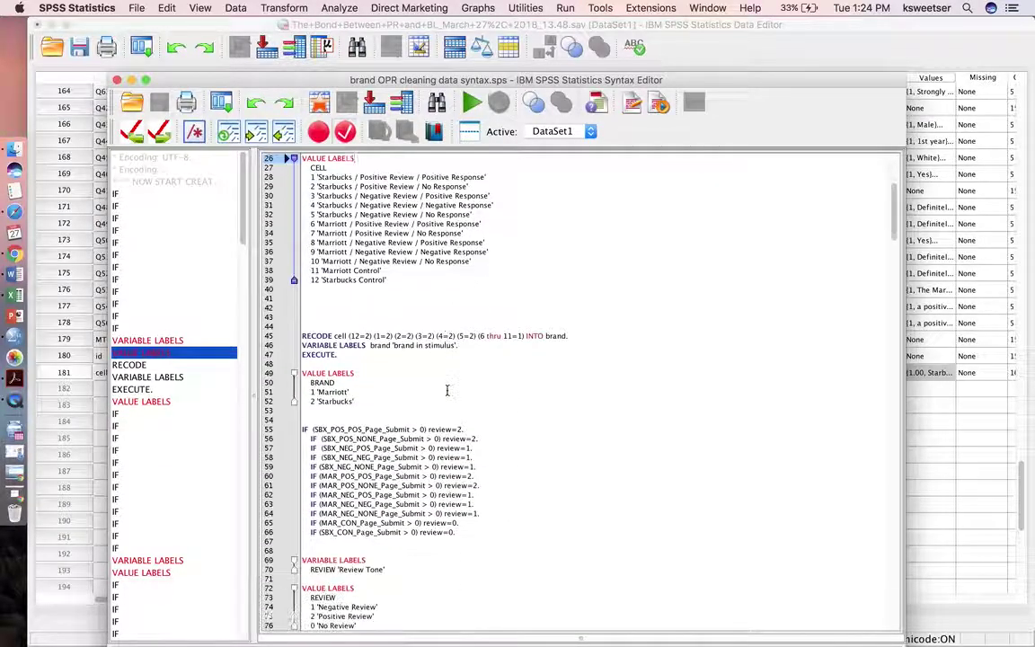
scroll(448, 393, "up", 5)
scroll(447, 390, "up", 3)
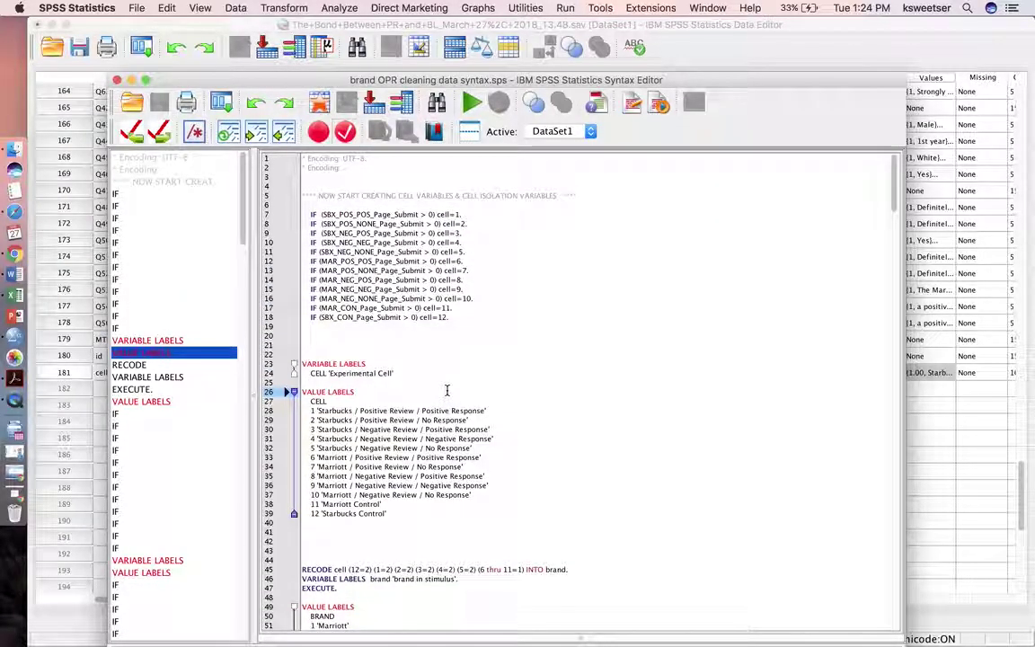
key("super+a")
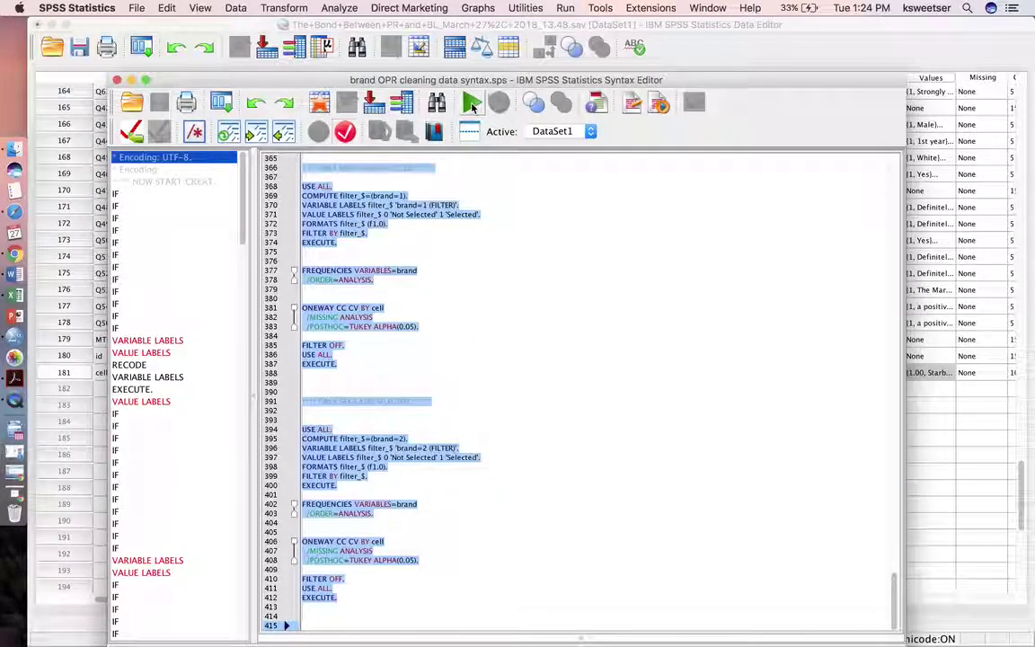
left_click_drag(488, 75, 488, 266)
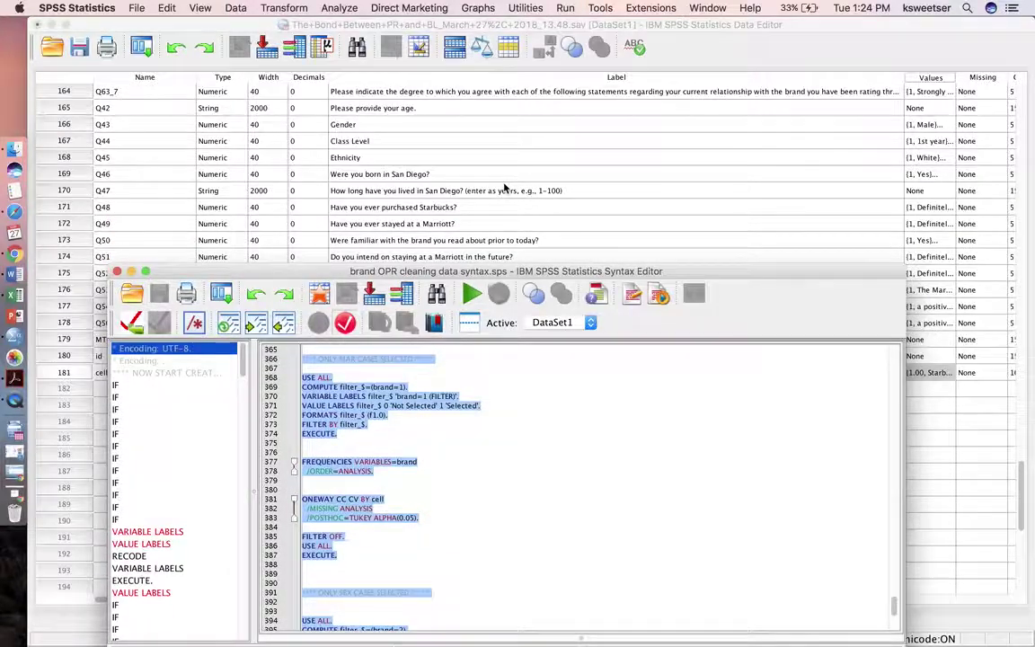
Review the selected cleaning script through its ONEWAY analyses and run the whole selection.
scroll(505, 187, "up", 5)
scroll(505, 187, "up", 3)
scroll(505, 187, "up", 3)
scroll(505, 187, "down", 2)
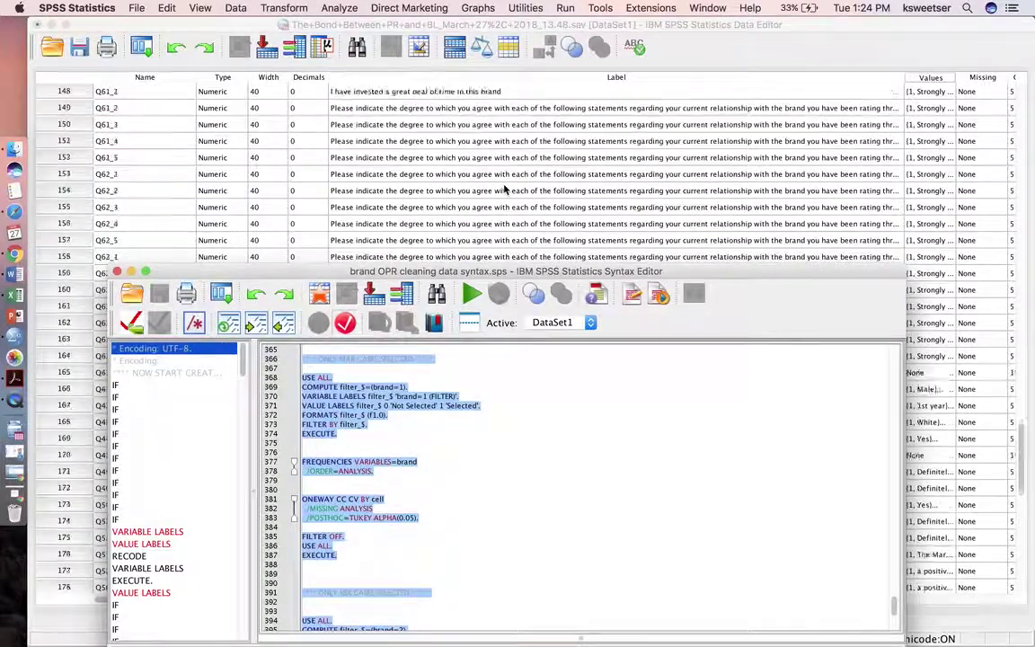
scroll(505, 171, "down", 1)
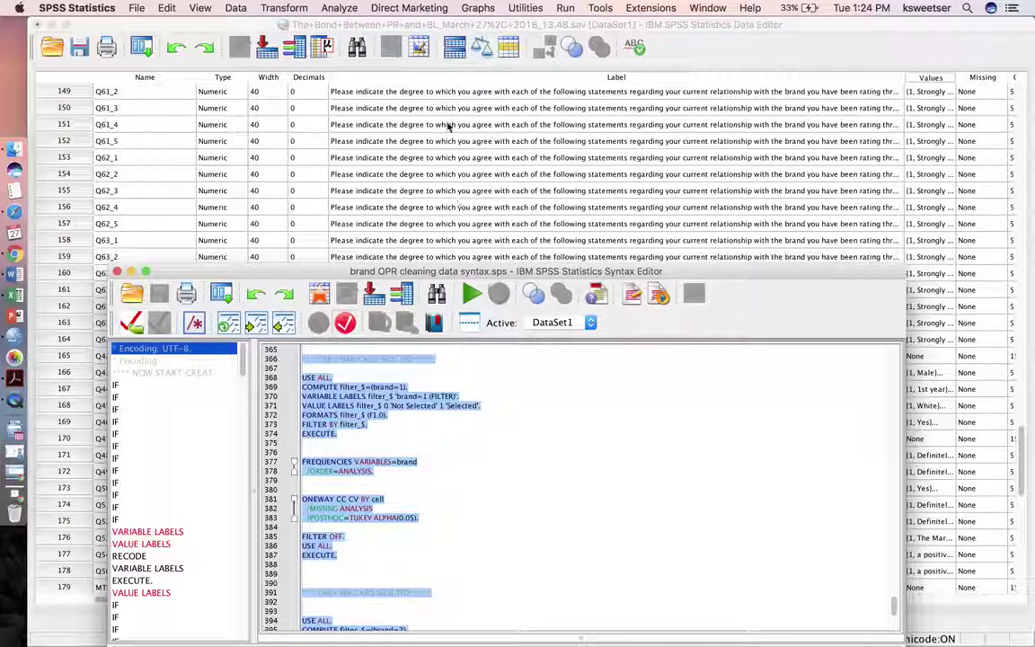
scroll(459, 164, "up", 3)
scroll(459, 165, "up", 1)
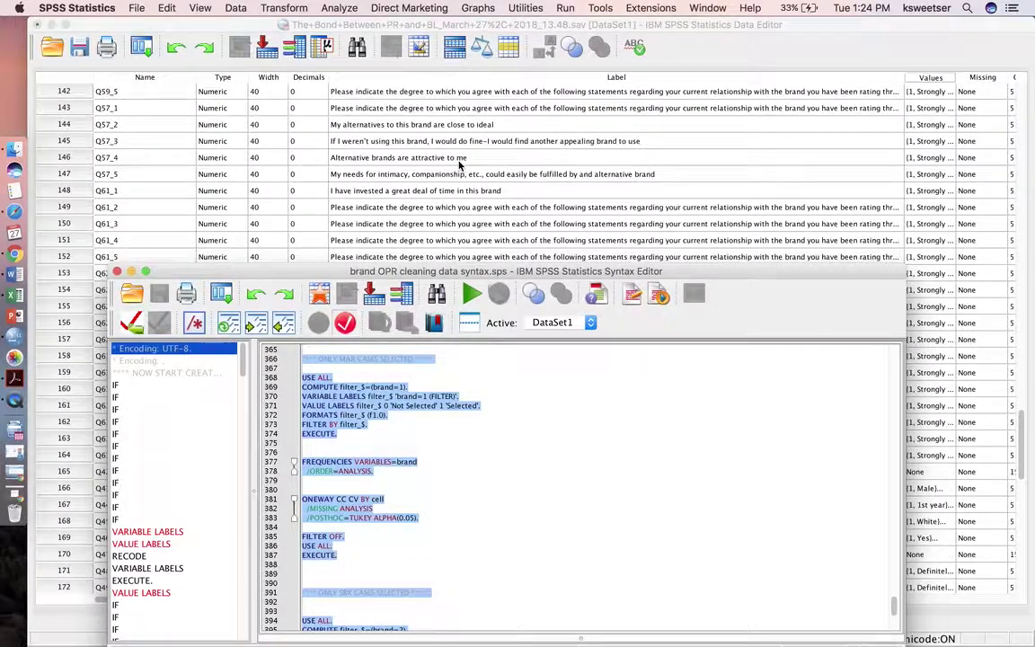
scroll(459, 165, "up", 3)
scroll(459, 164, "down", 3)
scroll(459, 164, "down", 2)
scroll(459, 165, "down", 10)
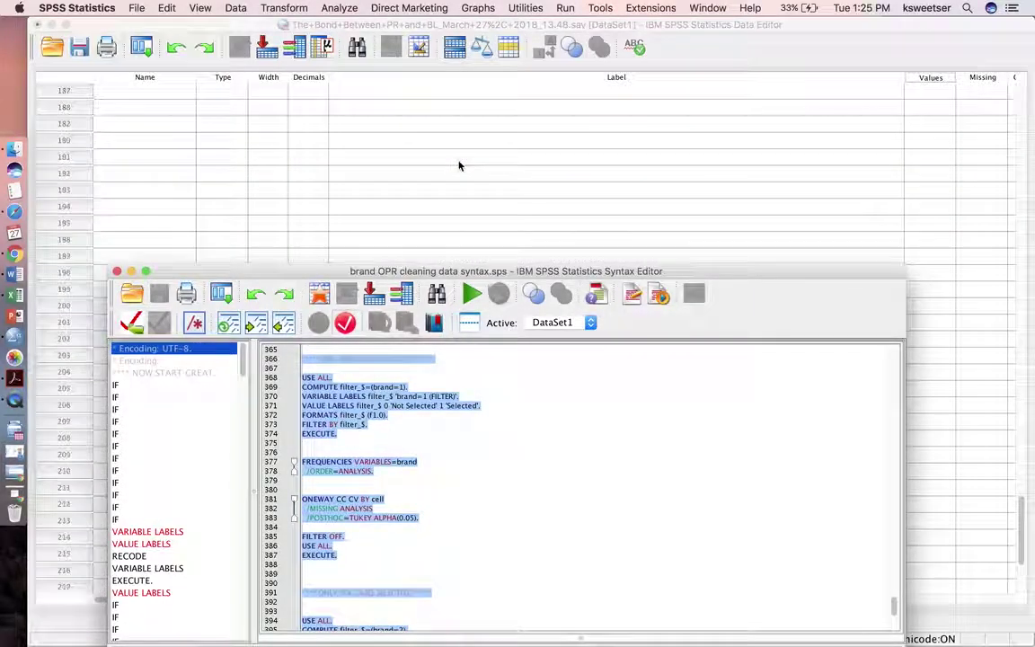
scroll(459, 164, "up", 5)
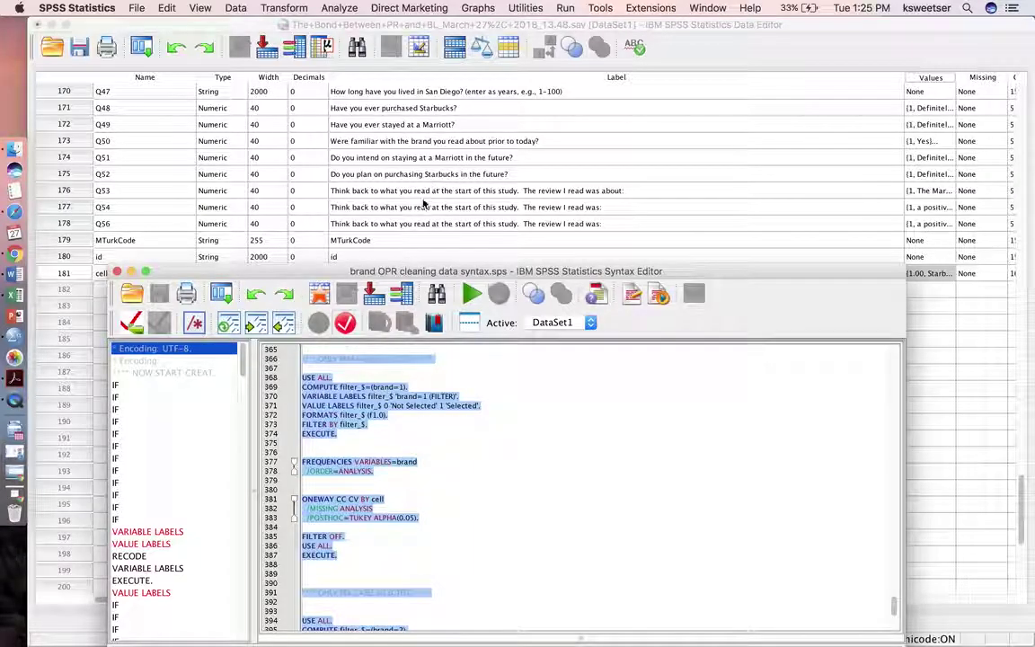
scroll(416, 202, "down", 1)
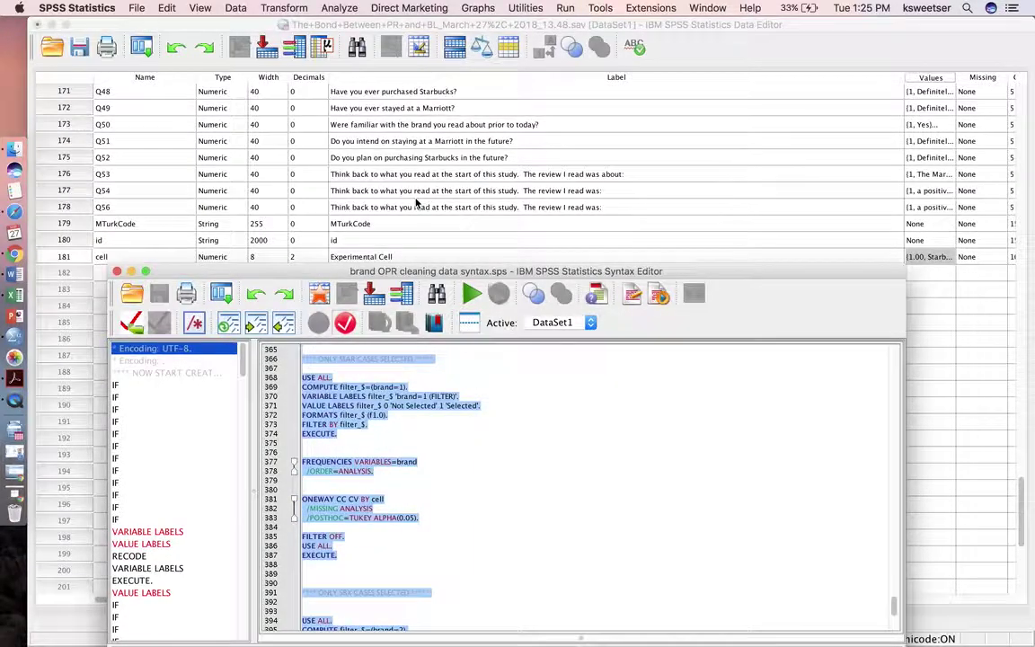
scroll(416, 202, "up", 4)
scroll(416, 202, "up", 3)
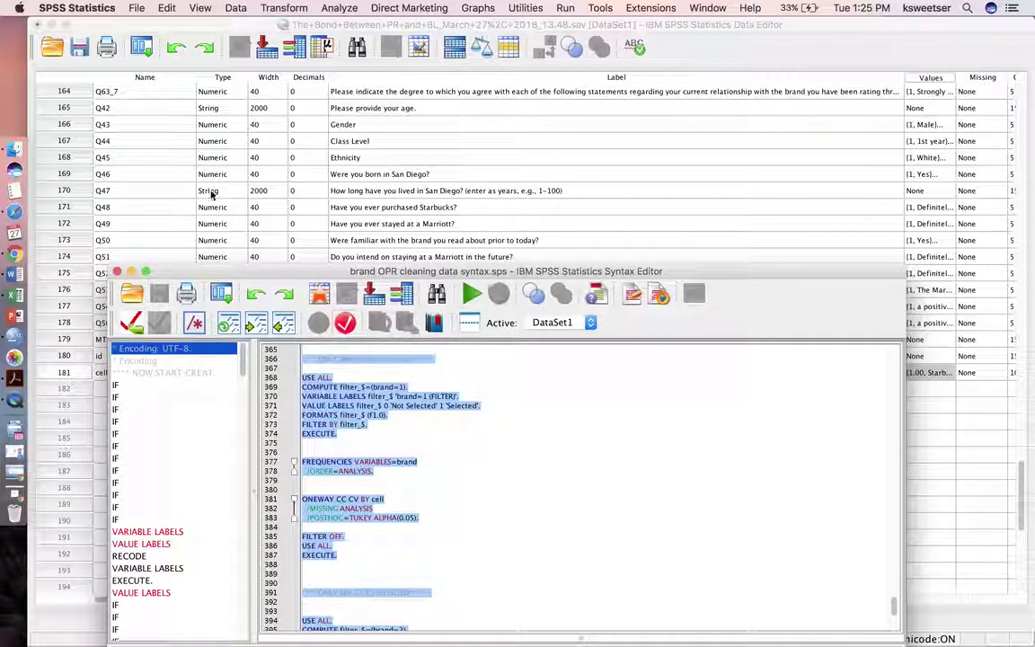
scroll(212, 192, "down", 3)
scroll(211, 192, "down", 2)
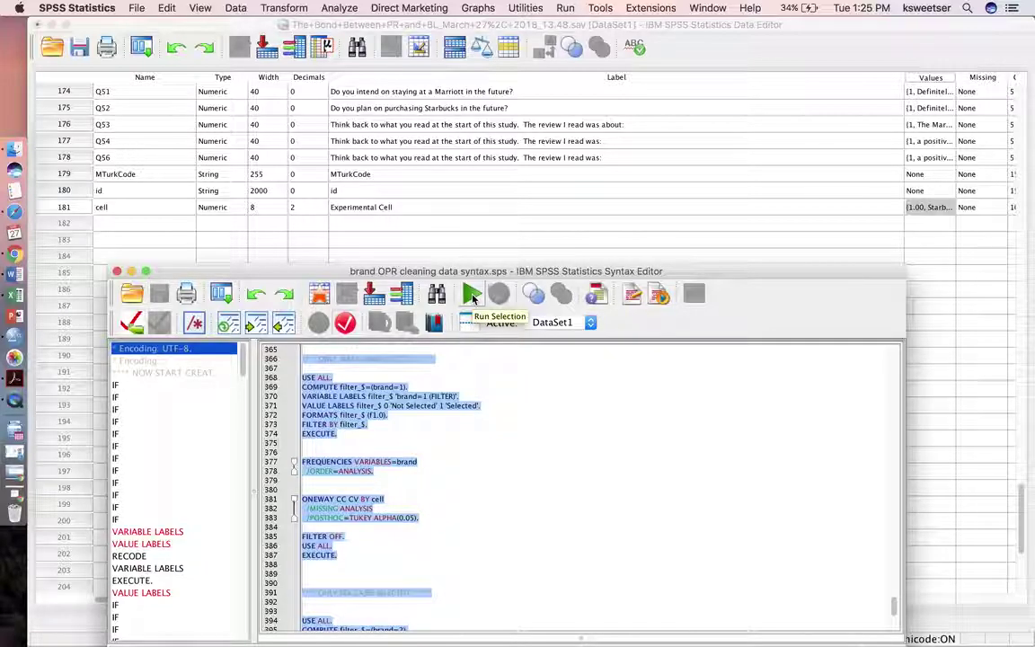
left_click(473, 297)
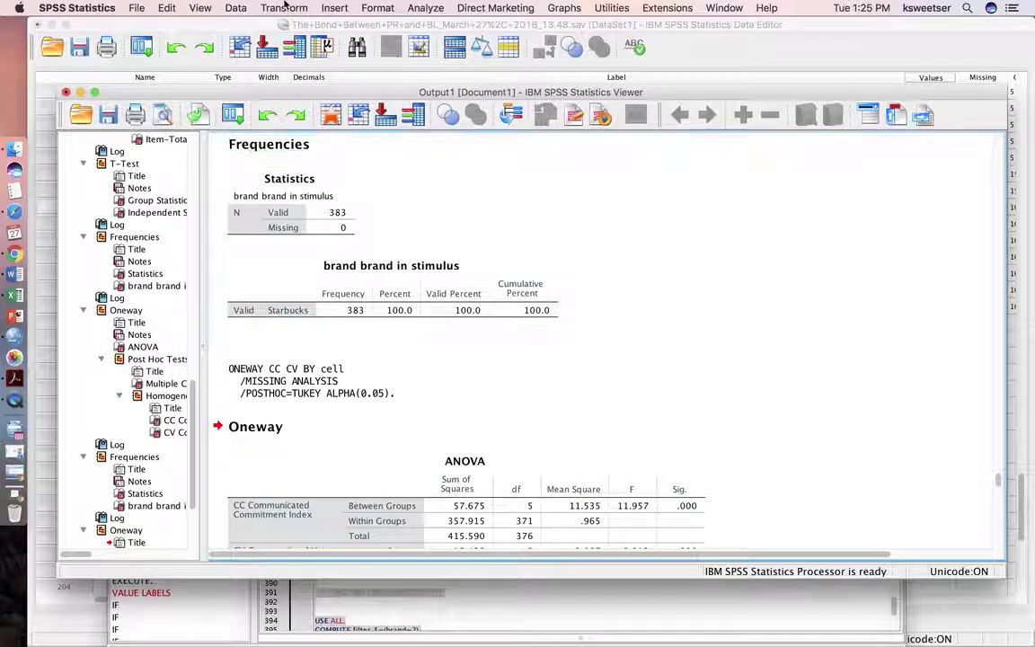
Review the brand frequency output, then bring the Data Editor's variable list to the front.
left_click(348, 297)
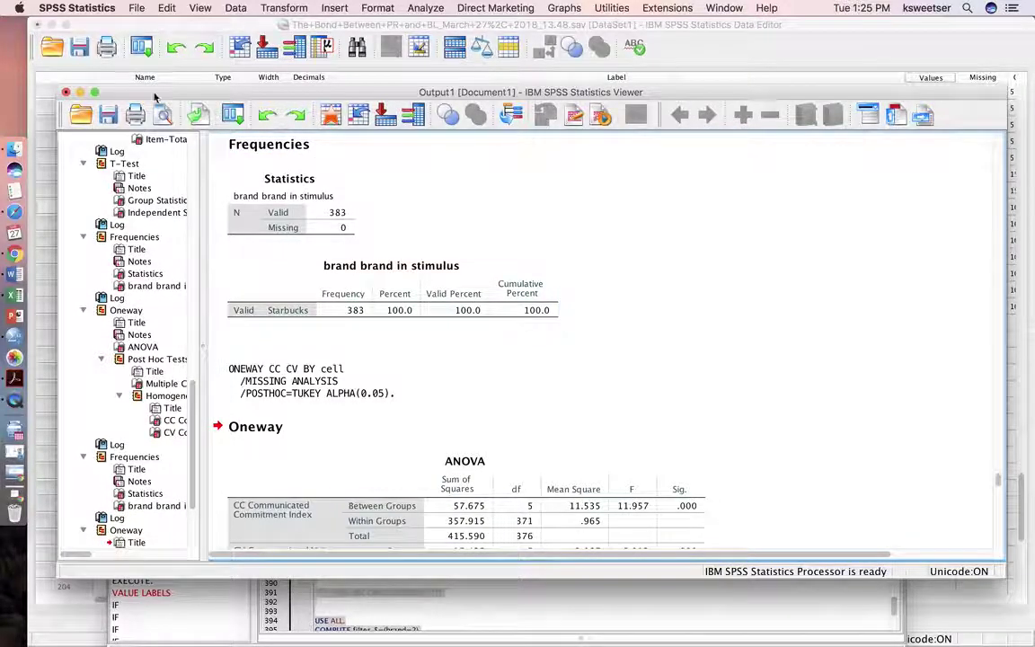
key("ctrl+Up")
left_click(586, 347)
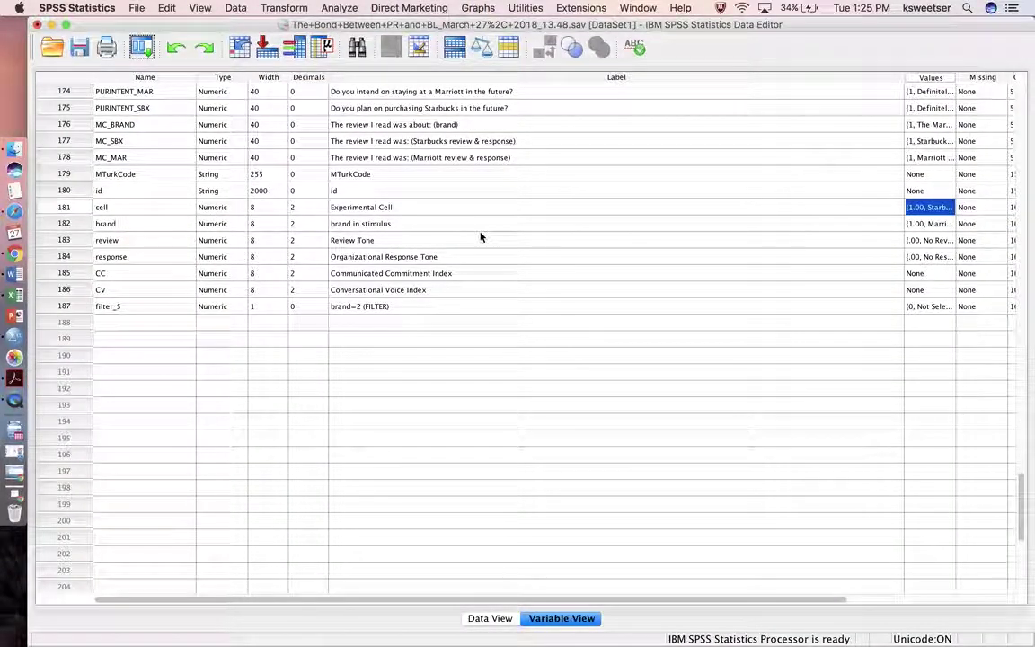
Inspect the renamed variables in Variable View, including AGE and GENDER.
scroll(481, 237, "up", 2)
scroll(481, 260, "up", 2)
scroll(477, 266, "up", 2)
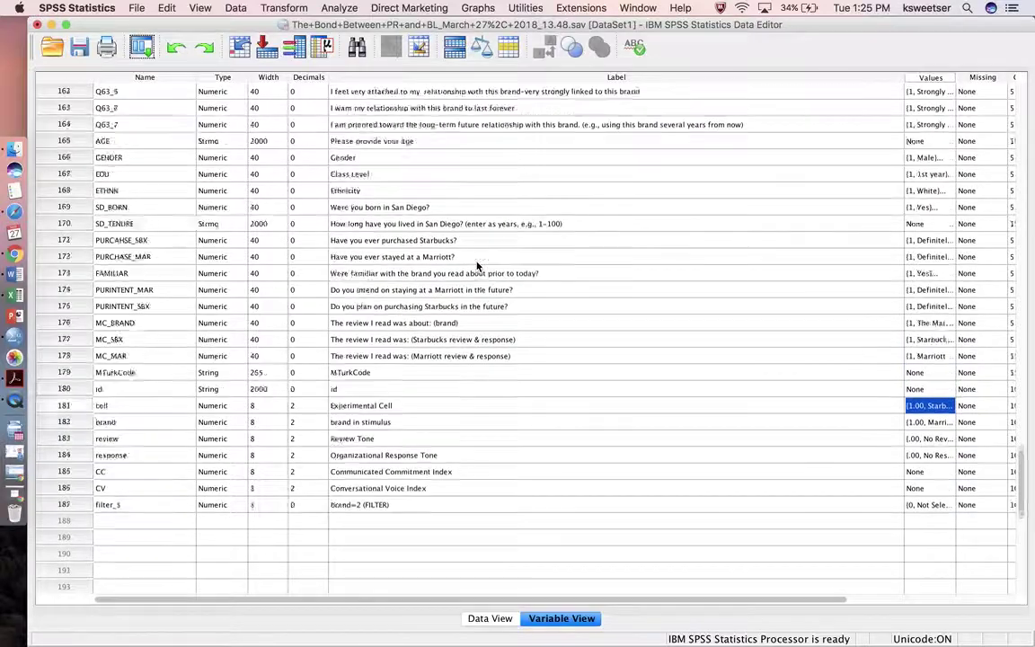
scroll(342, 239, "up", 1)
left_click(138, 159)
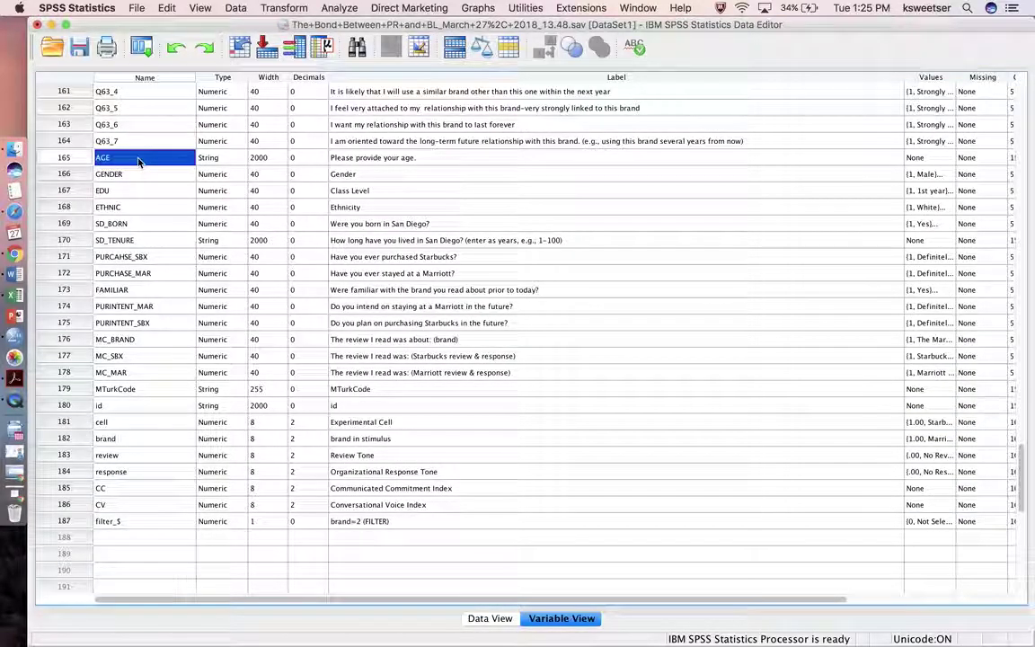
left_click(139, 176)
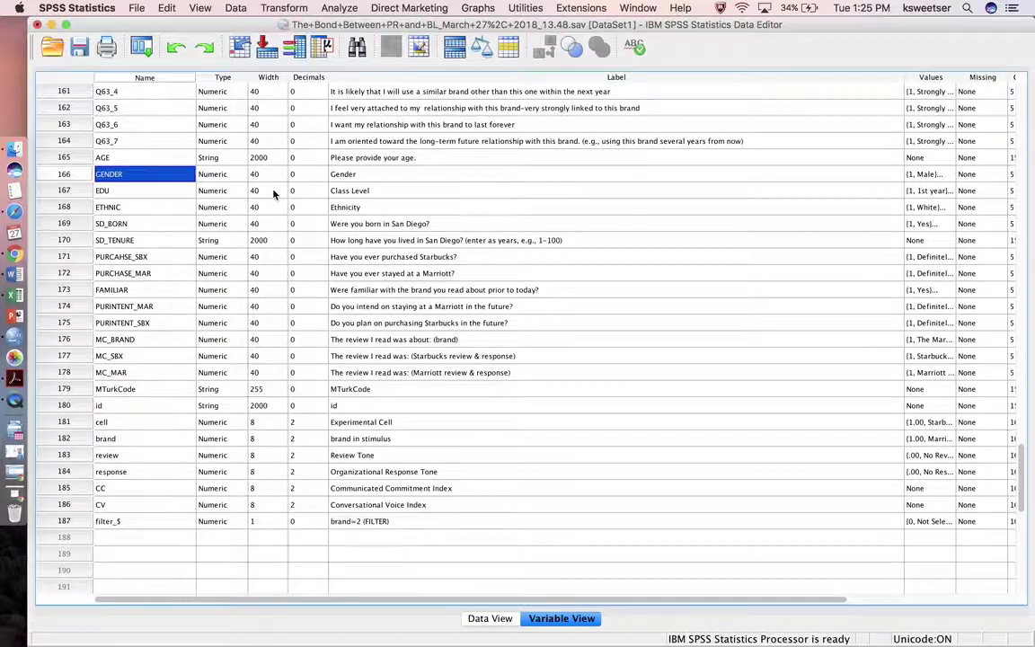
scroll(273, 195, "up", 6)
scroll(481, 238, "up", 4)
scroll(481, 238, "up", 1)
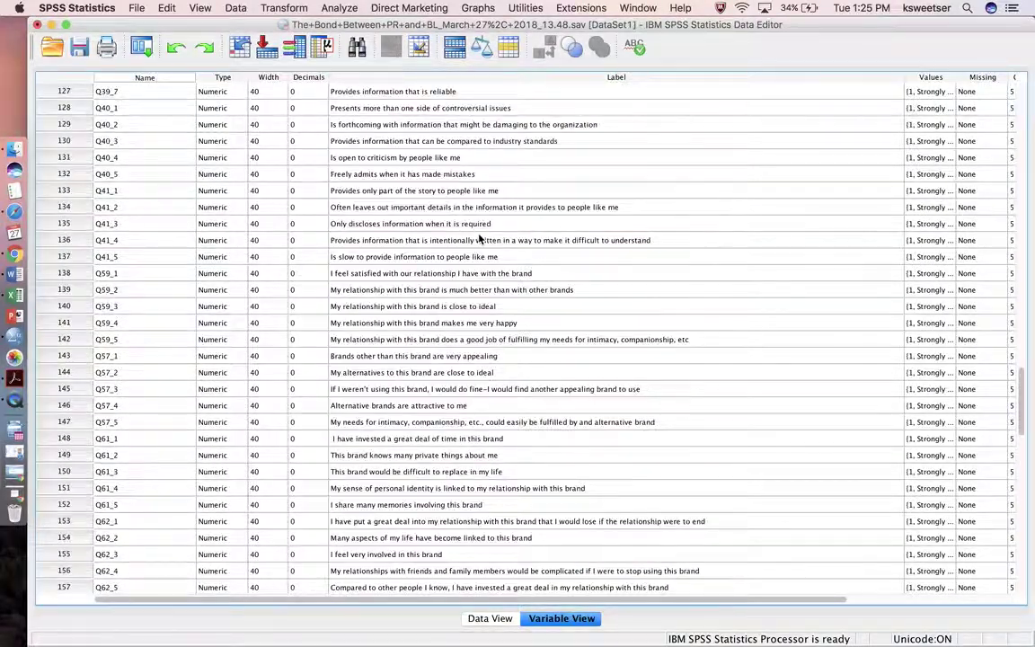
scroll(478, 239, "up", 3)
scroll(479, 234, "up", 2)
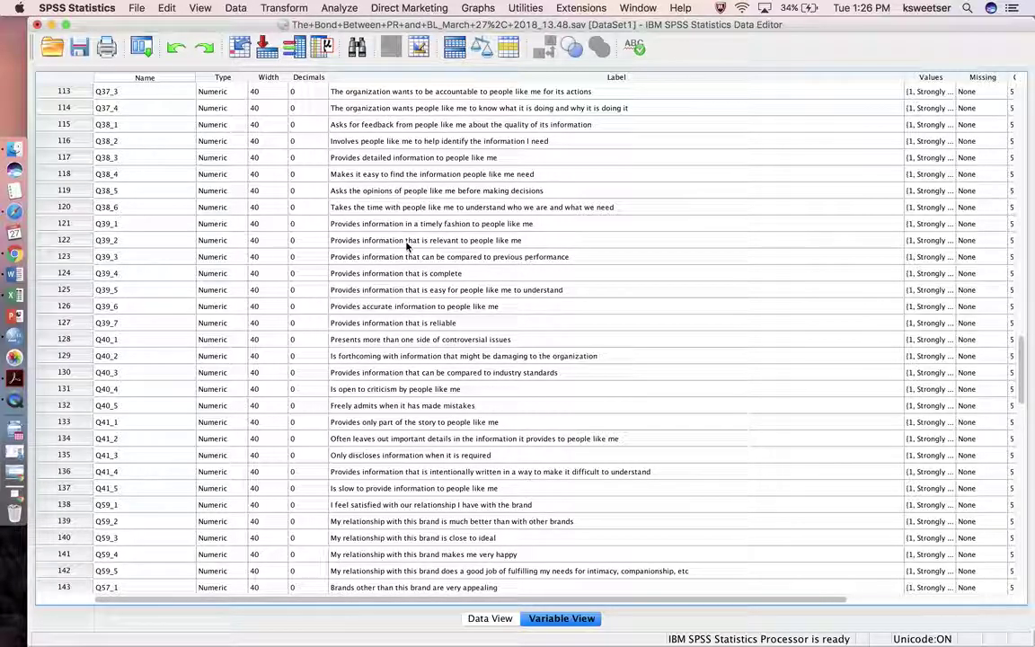
scroll(446, 272, "up", 2)
scroll(447, 272, "up", 3)
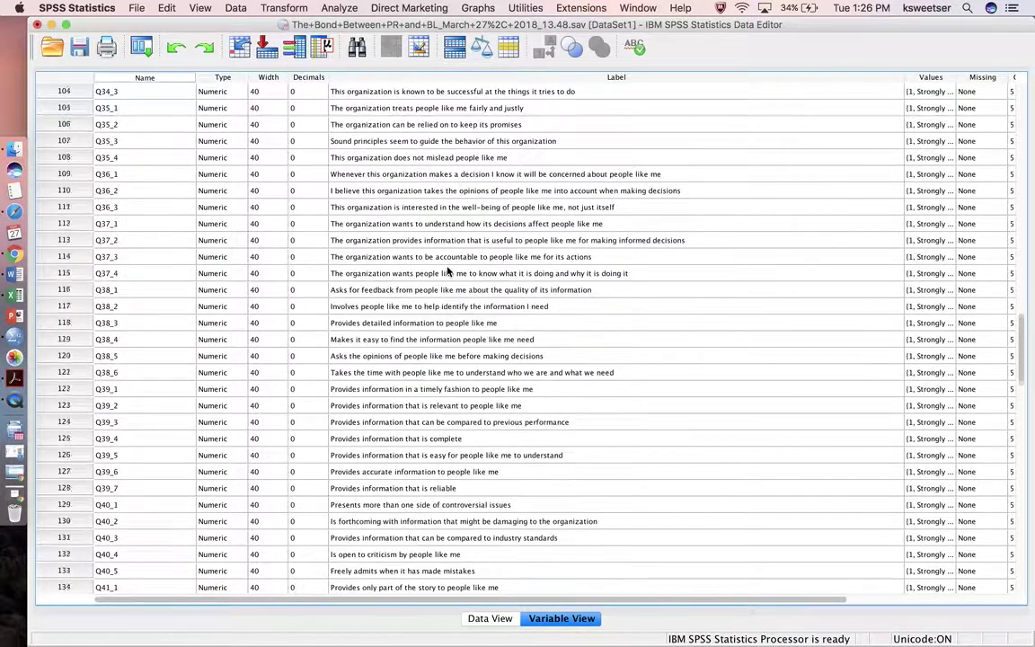
scroll(446, 273, "up", 1)
scroll(447, 273, "up", 2)
scroll(447, 272, "up", 3)
scroll(447, 272, "up", 1)
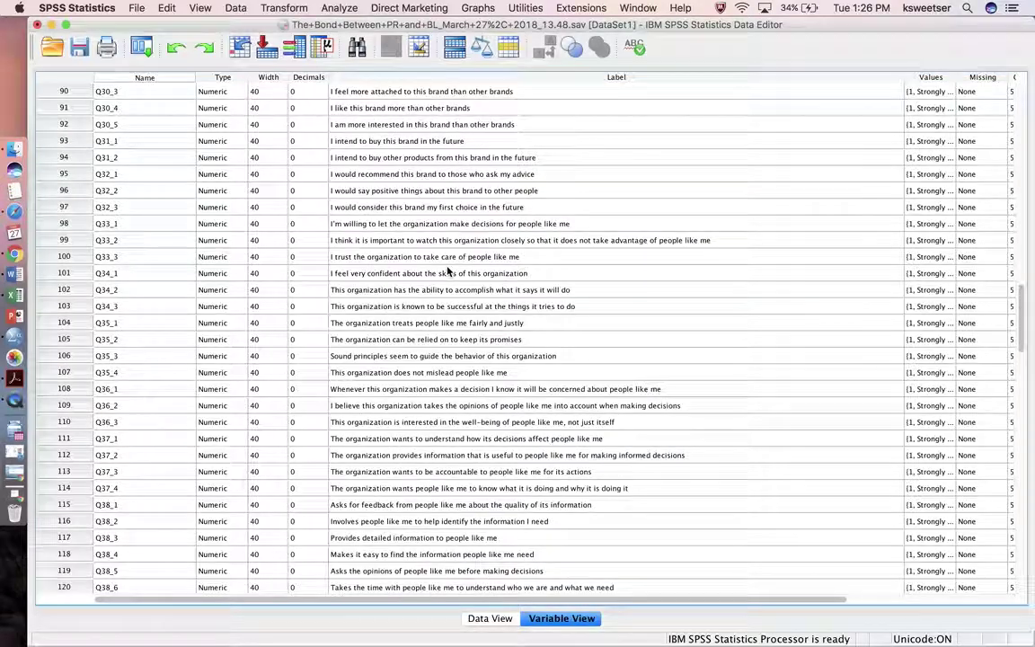
scroll(447, 272, "up", 3)
scroll(447, 273, "up", 3)
scroll(447, 272, "up", 2)
scroll(447, 272, "up", 5)
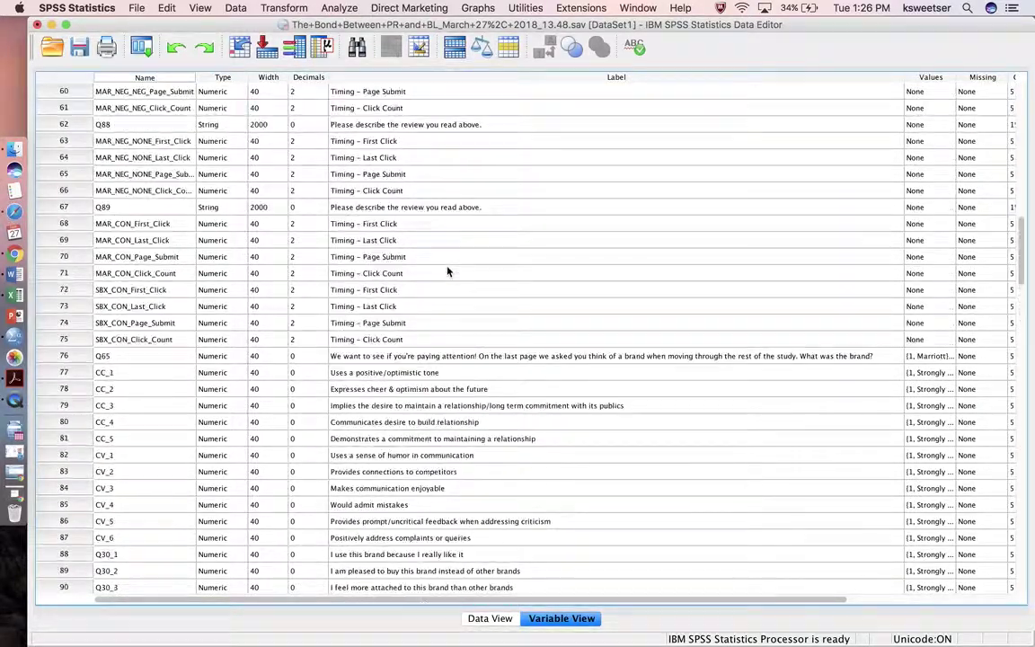
scroll(459, 332, "down", 3)
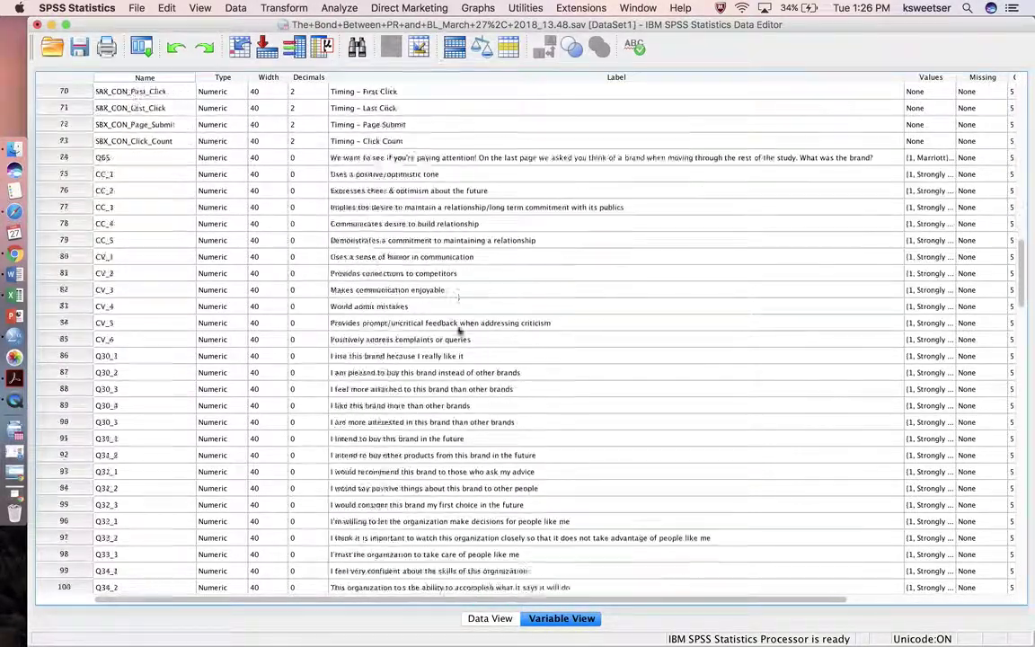
scroll(459, 332, "down", 10)
scroll(458, 332, "down", 5)
scroll(459, 332, "down", 8)
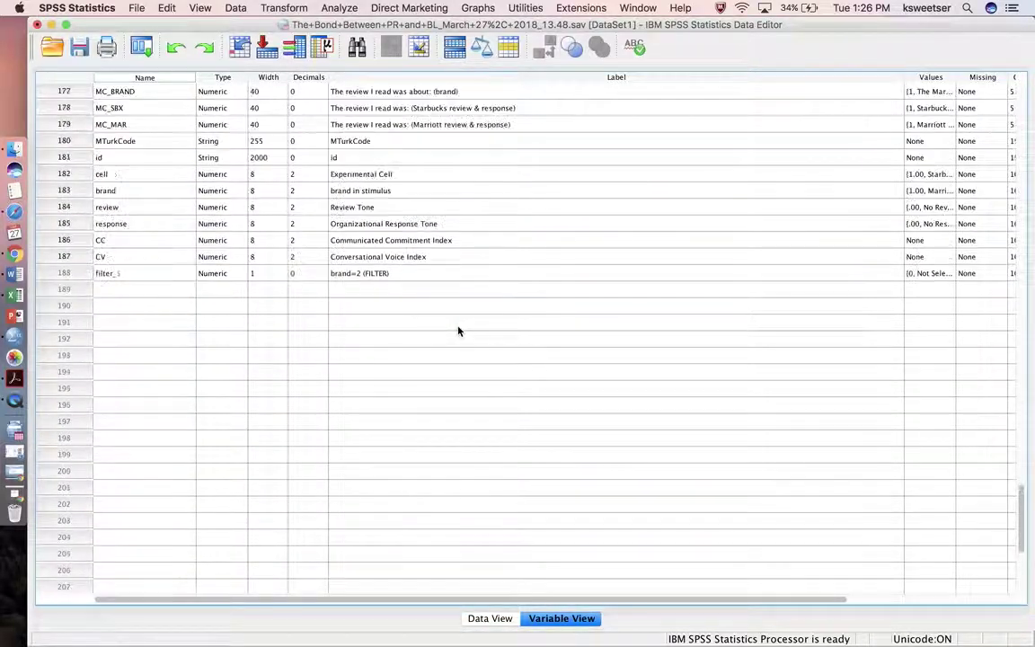
scroll(459, 332, "up", 3)
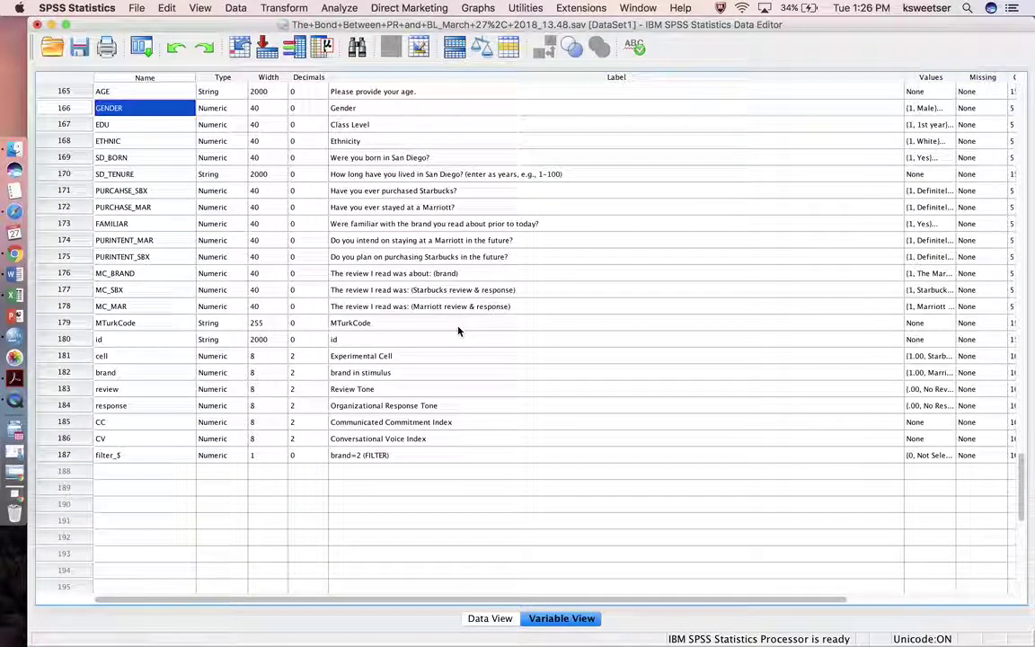
Check the new brand-through-CV variables, then narrow the Label column to reveal Measure and Role.
left_click(64, 373)
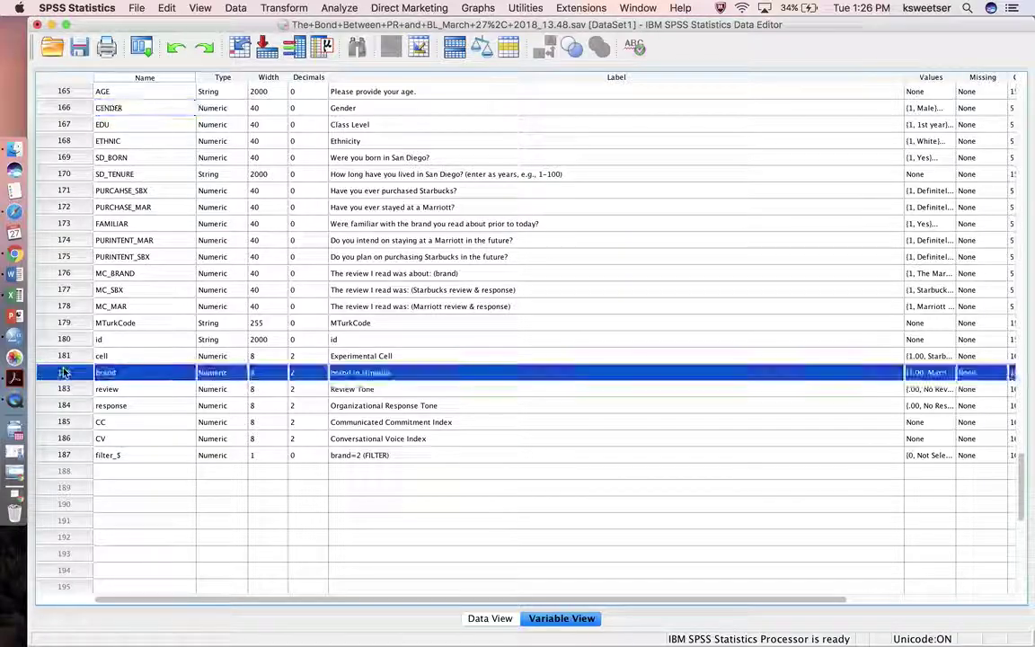
left_click(66, 439, "shift")
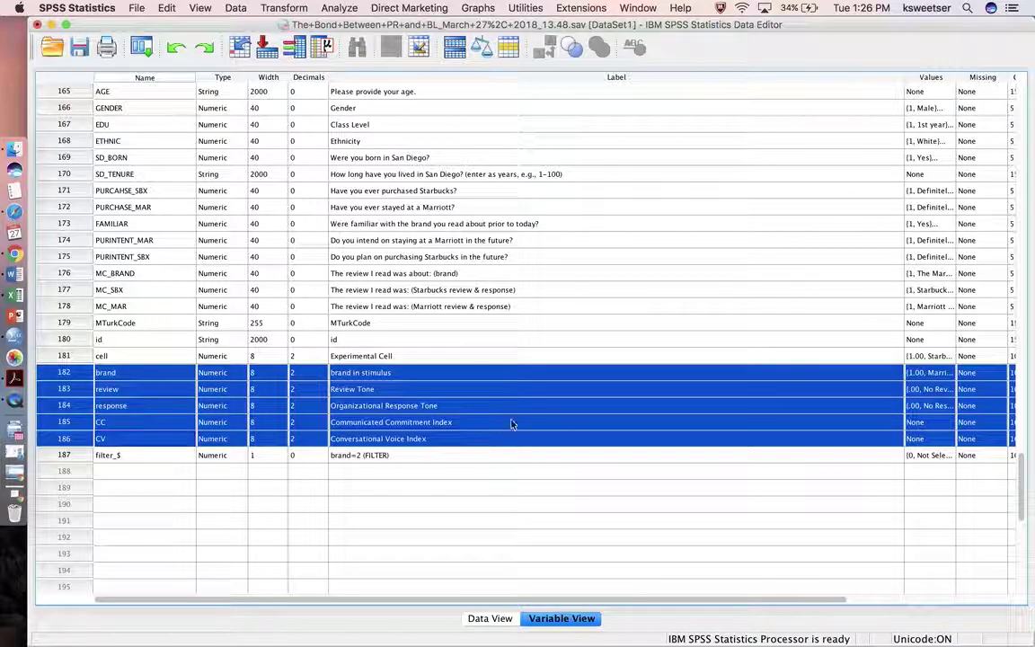
left_click(661, 341)
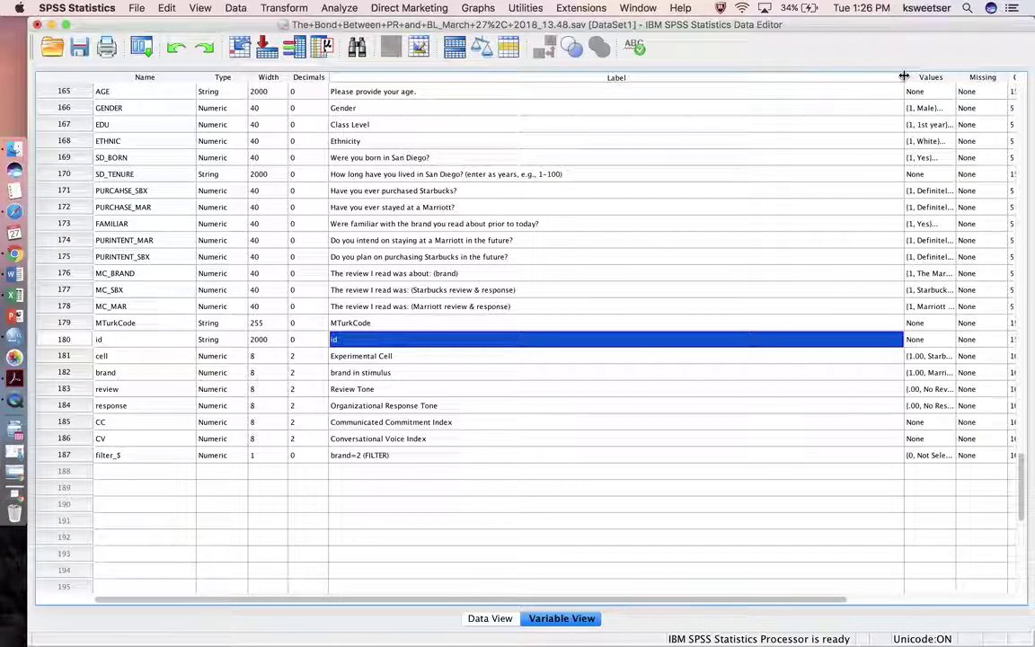
left_click_drag(905, 78, 644, 110)
left_click(571, 140)
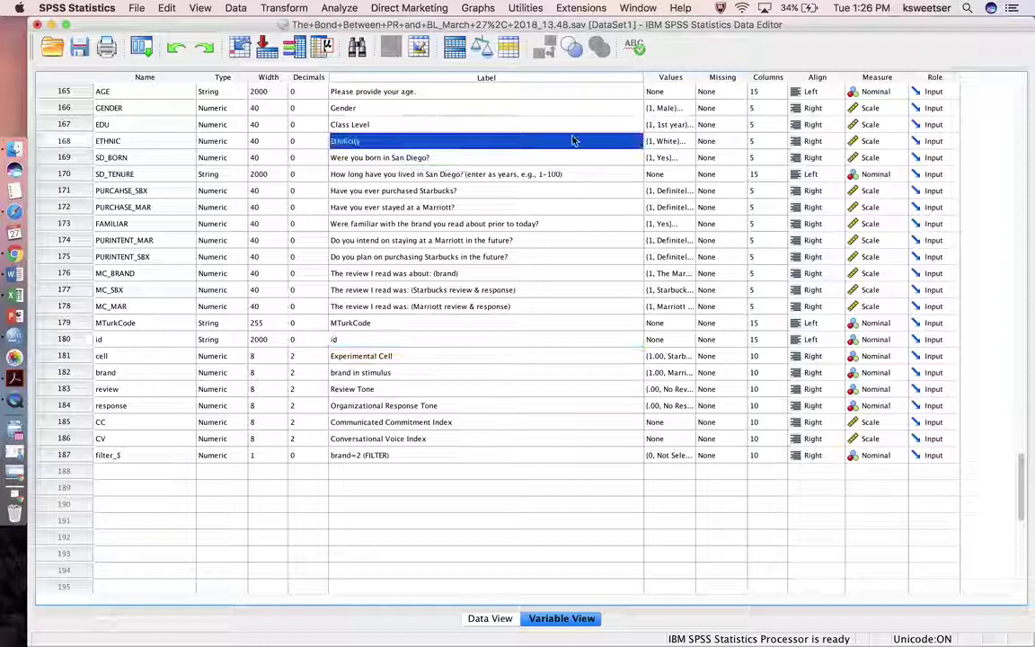
key("ctrl+Up")
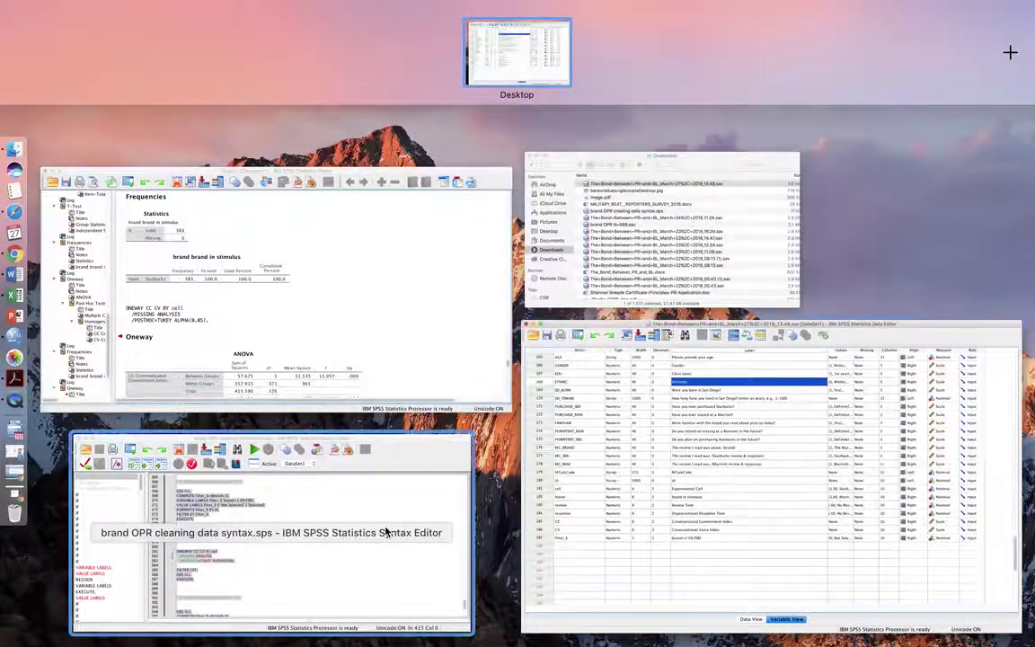
Raise the cleaning syntax window higher and scroll to its opening cell-creation commands.
left_click(347, 462)
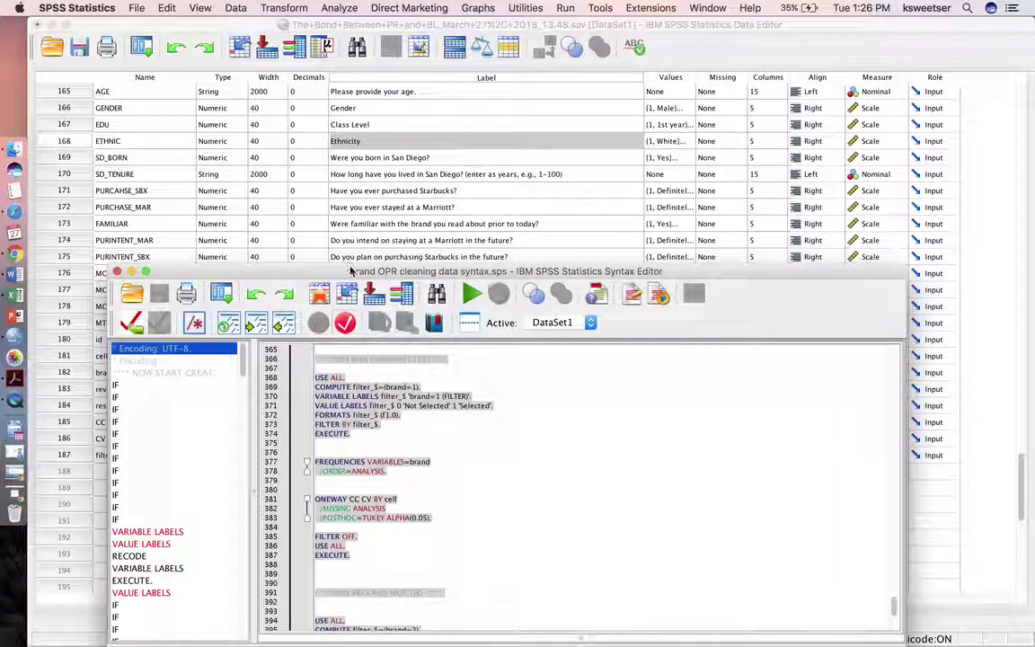
key("super+a")
left_click_drag(351, 270, 375, 33)
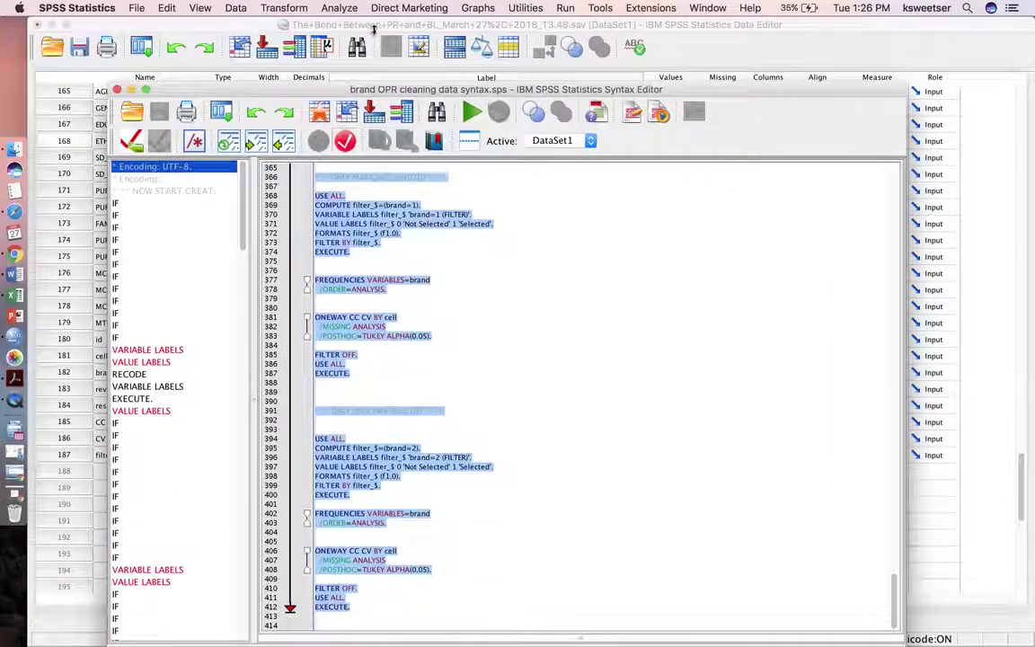
left_click(425, 294)
scroll(426, 294, "up", 5)
scroll(426, 297, "up", 5)
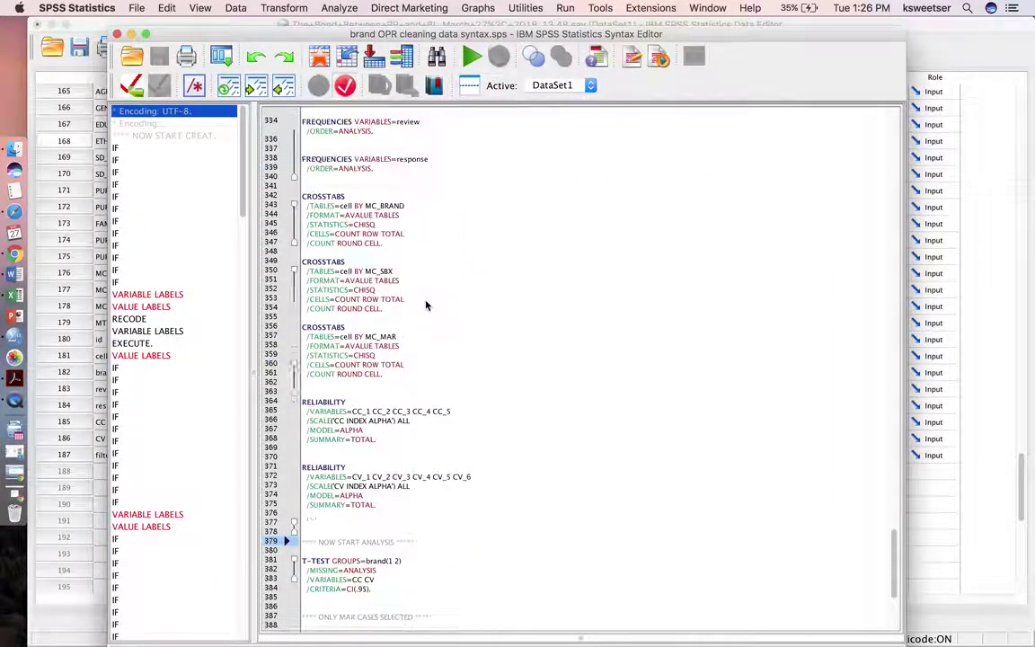
scroll(428, 307, "up", 5)
scroll(427, 306, "up", 10)
scroll(427, 319, "up", 10)
scroll(428, 331, "up", 10)
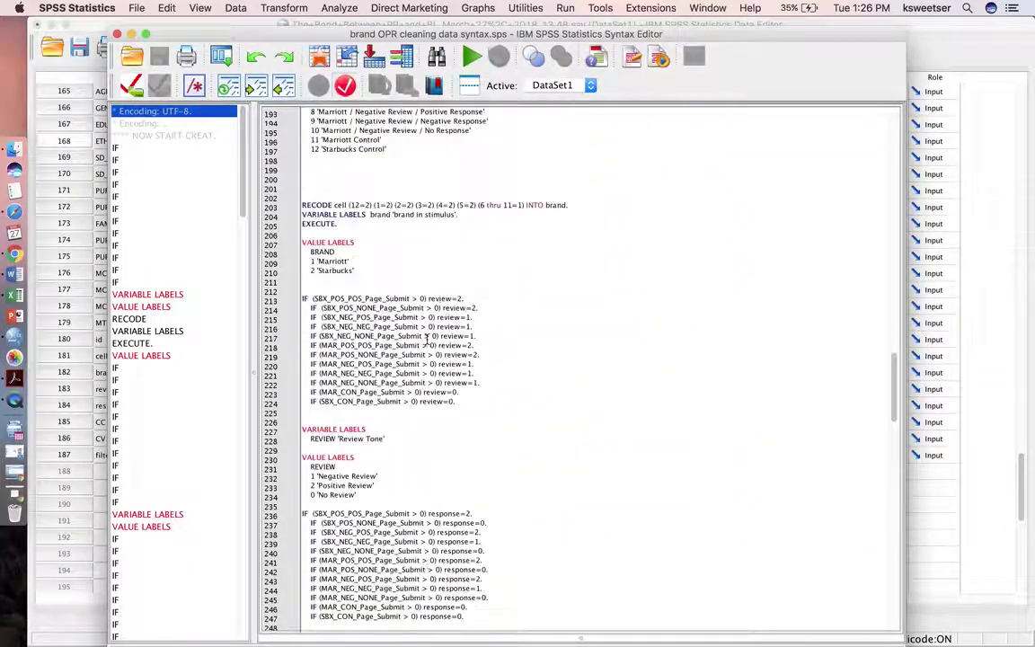
scroll(429, 342, "up", 10)
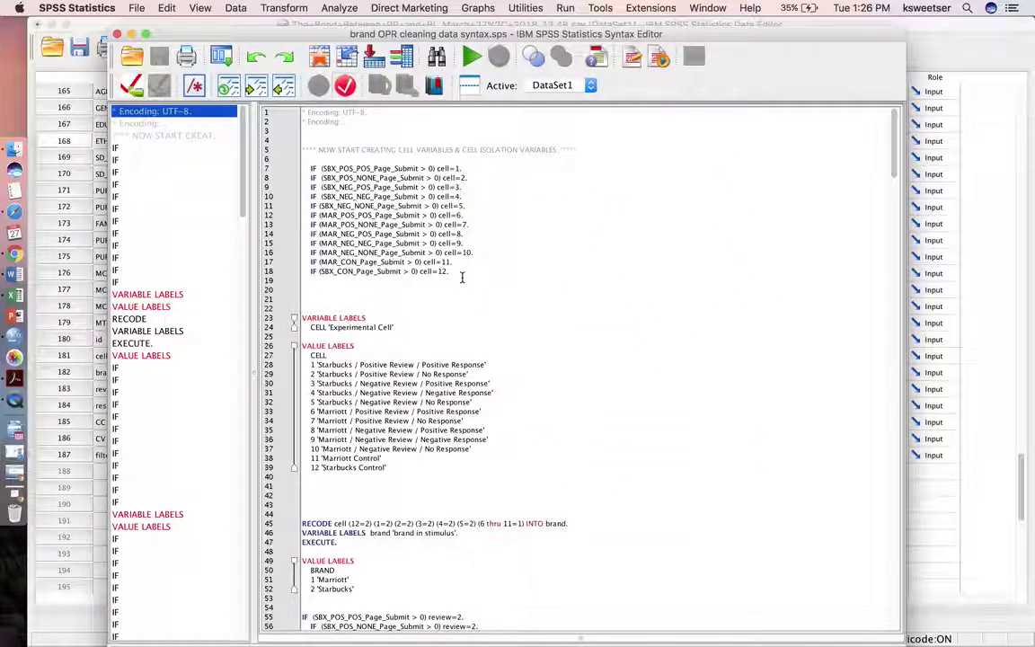